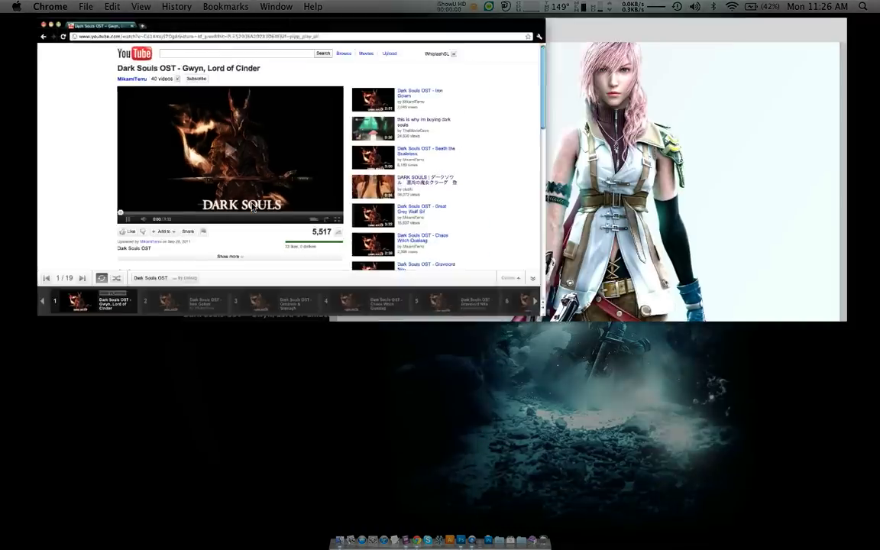
Step: Bring the Final Fantasy XIII wallpaper in Photoshop in front of Chrome
click(666, 190)
Step: Zoom in on the face, switch the Burn range to Midtones, and burn a spot
key(ctrl+plus)
key(ctrl+plus)
key(ctrl+plus)
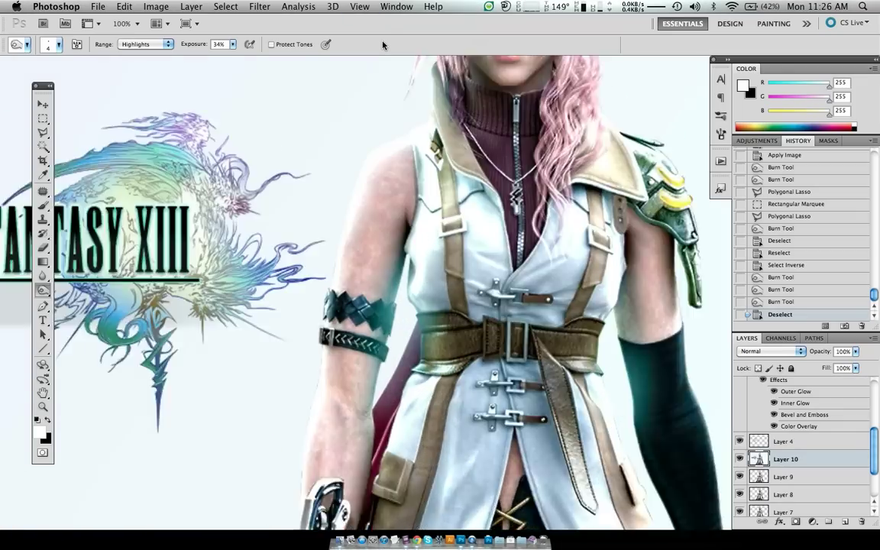
scroll(336, 202, up, 10)
scroll(336, 202, up, 5)
scroll(336, 202, left, 2)
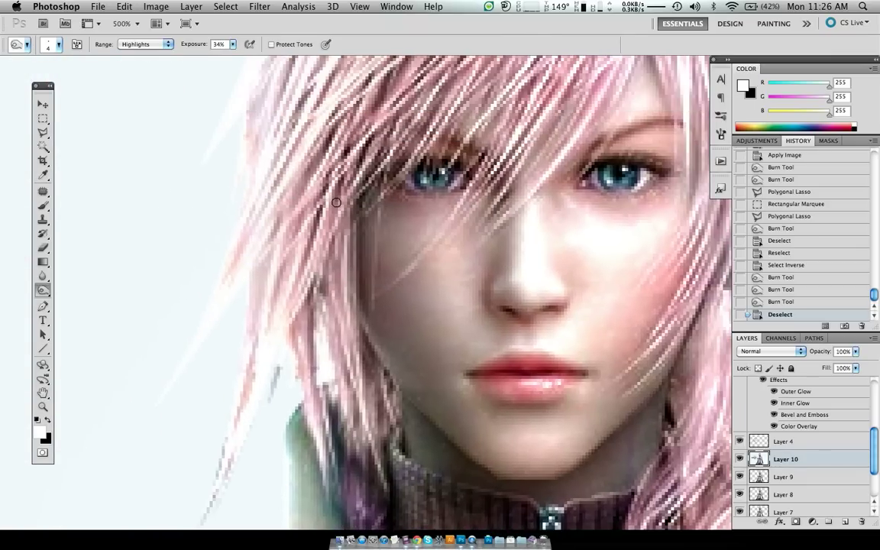
key(bracketright)
key(bracketright)
key(bracketright)
key(bracketright)
key(bracketright)
key(bracketright)
click(152, 44)
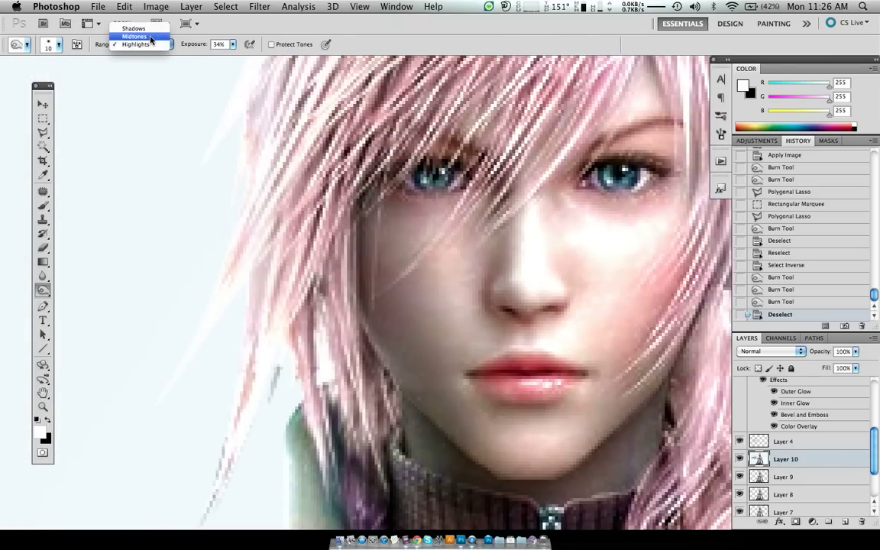
click(135, 36)
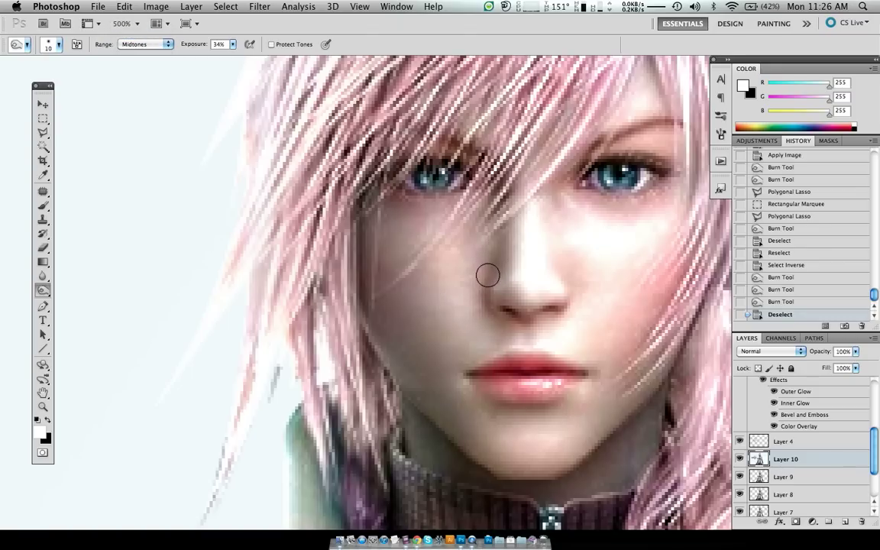
click(494, 302)
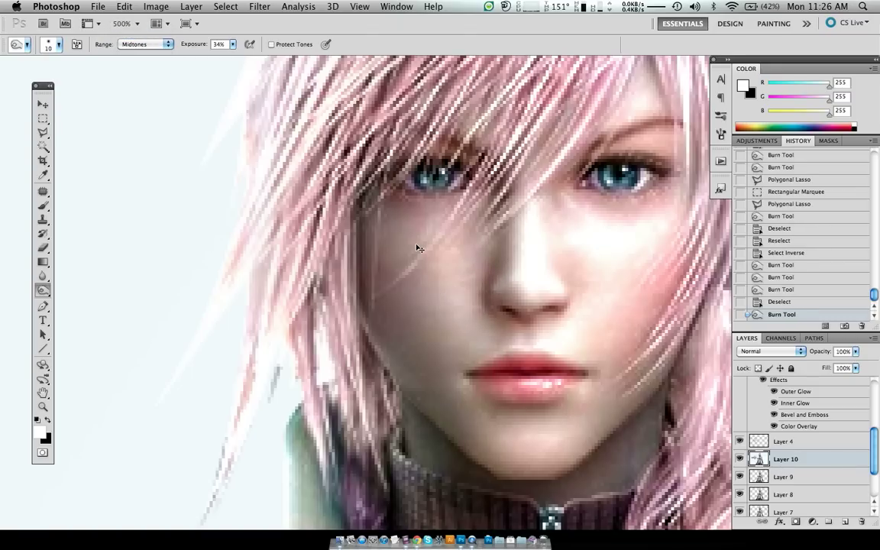
Step: Undo that spot and re-burn gentler face shading at 22% exposure
key(super+1)
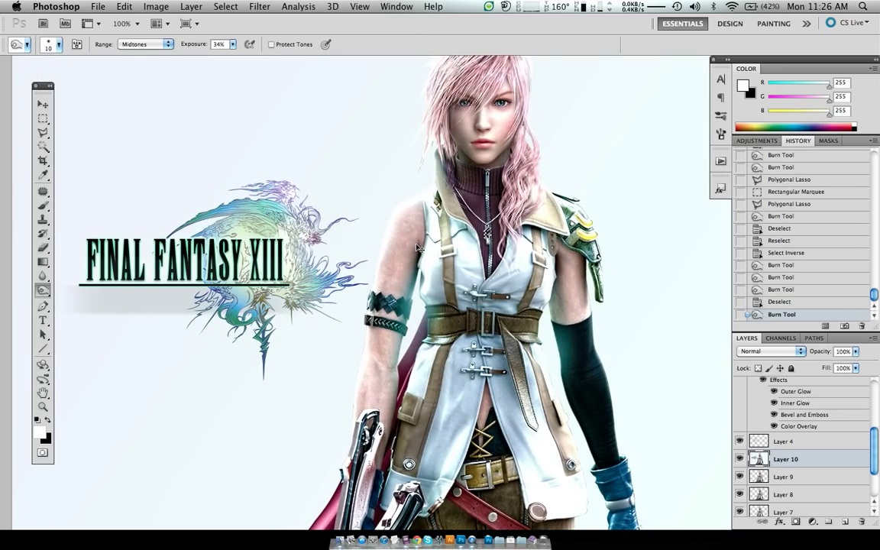
key(super+equal)
key(super+equal)
key(super+equal)
key(super+equal)
scroll(418, 248, up, 5)
scroll(419, 249, up, 5)
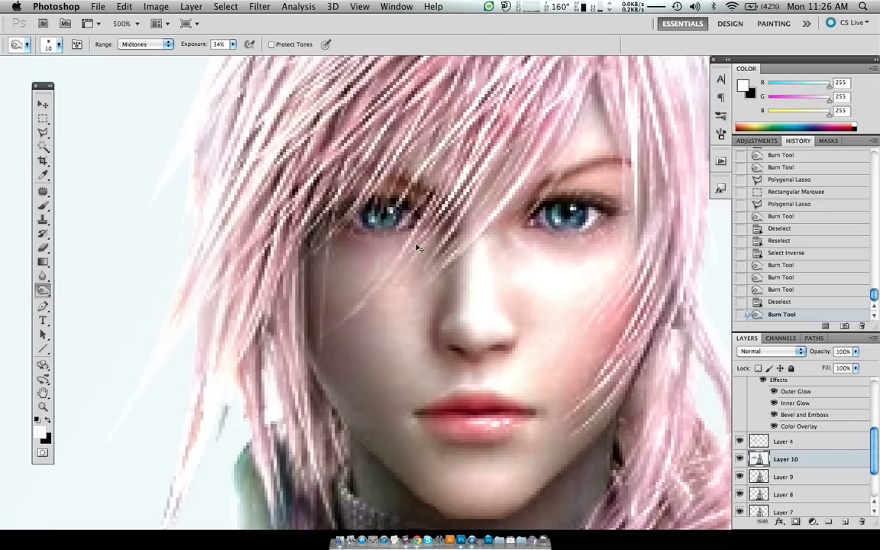
key(super+z)
drag(183, 44, 189, 44)
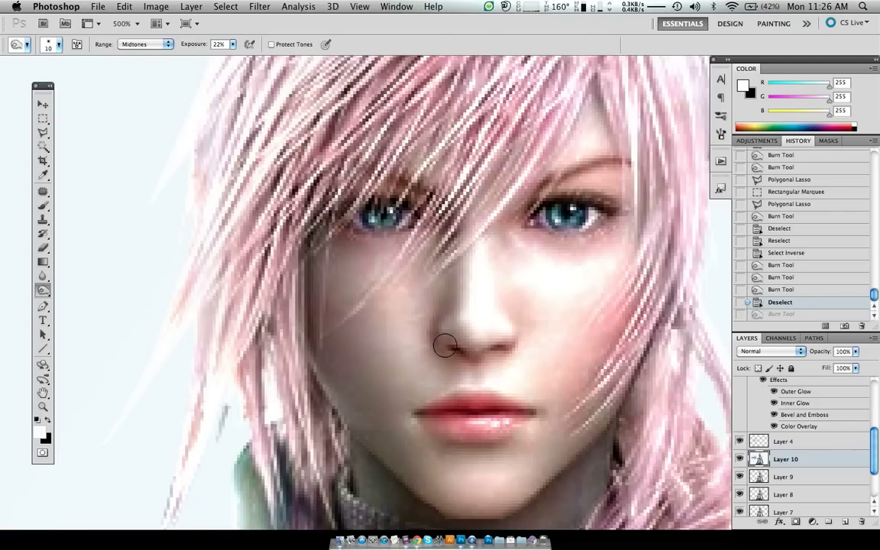
drag(444, 346, 453, 258)
Step: Set burning to Highlights at 50% exposure with a 20 px brush
key(super+0)
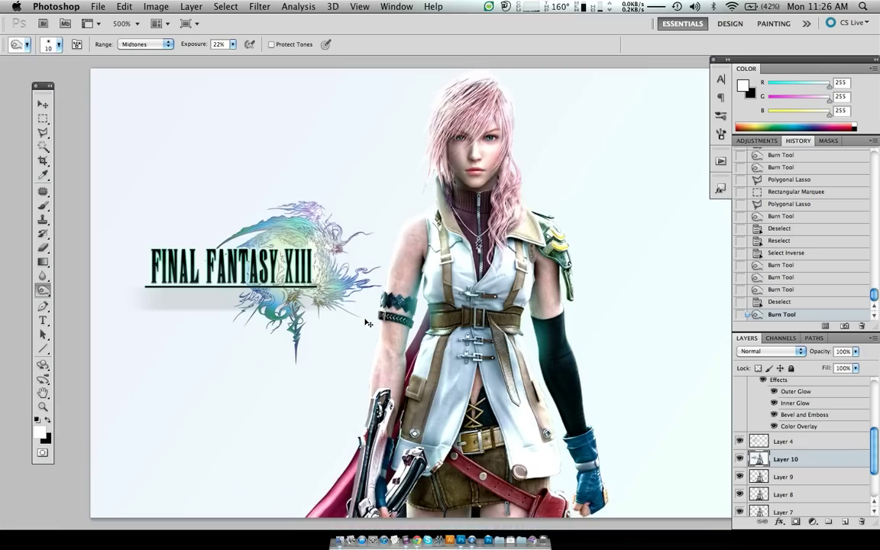
key(super+alt+0)
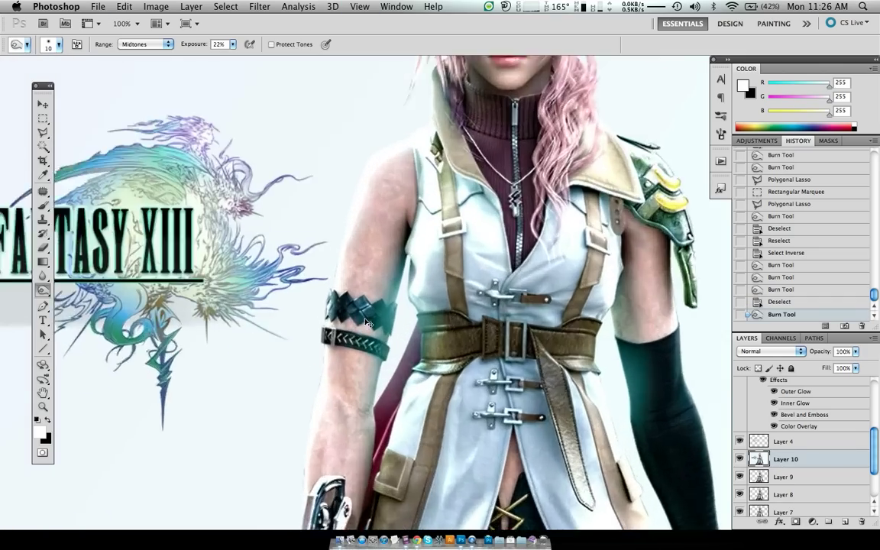
scroll(366, 323, up, 5)
scroll(363, 321, up, 10)
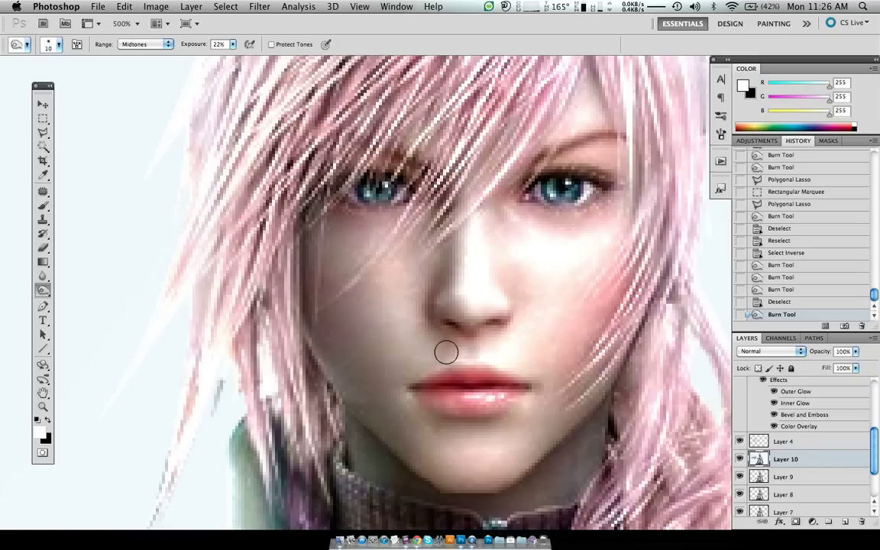
key(bracketright)
key(5)
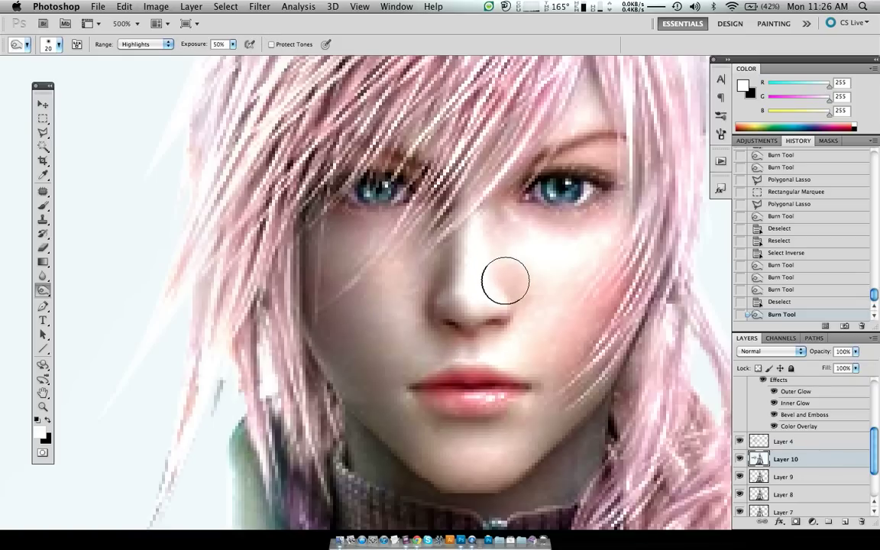
Step: Try burn strokes beside the nose and on its highlight, undoing both
drag(487, 223, 513, 300)
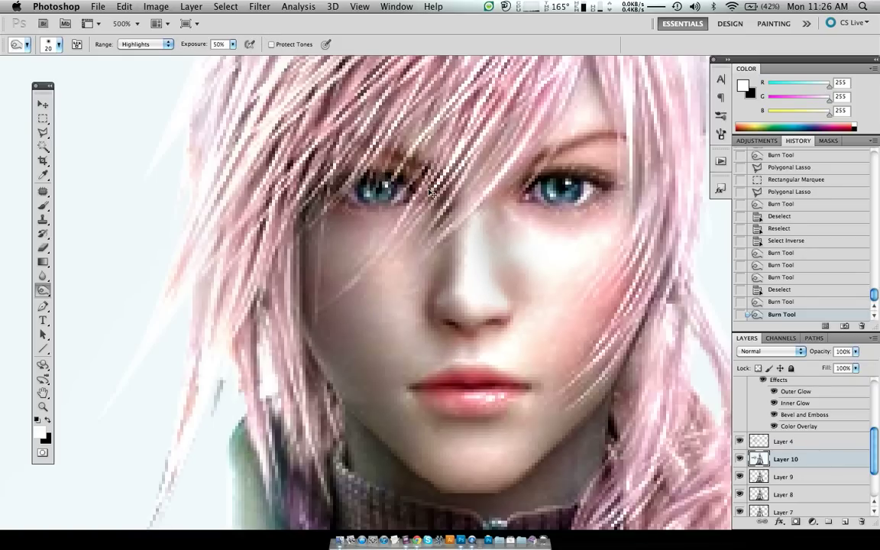
key(ctrl+z)
key(bracketleft)
key(bracketleft)
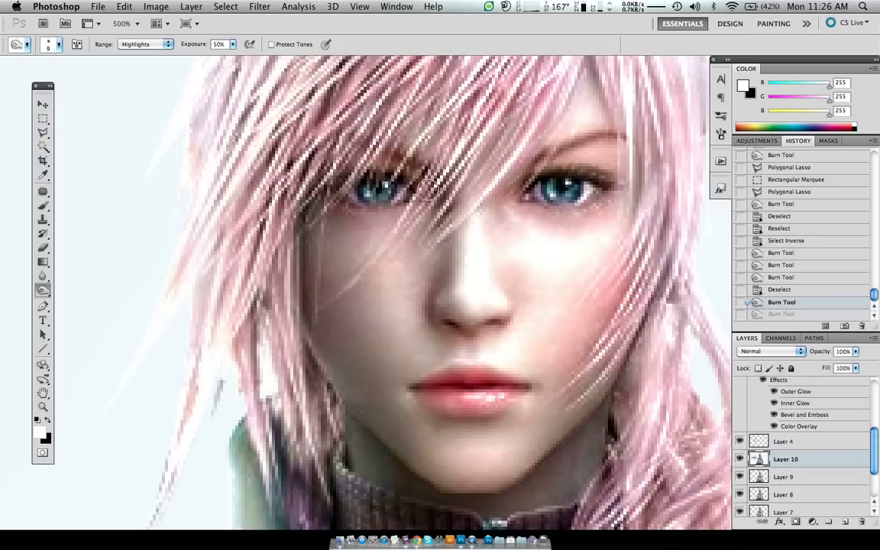
key(bracketright)
drag(503, 283, 458, 264)
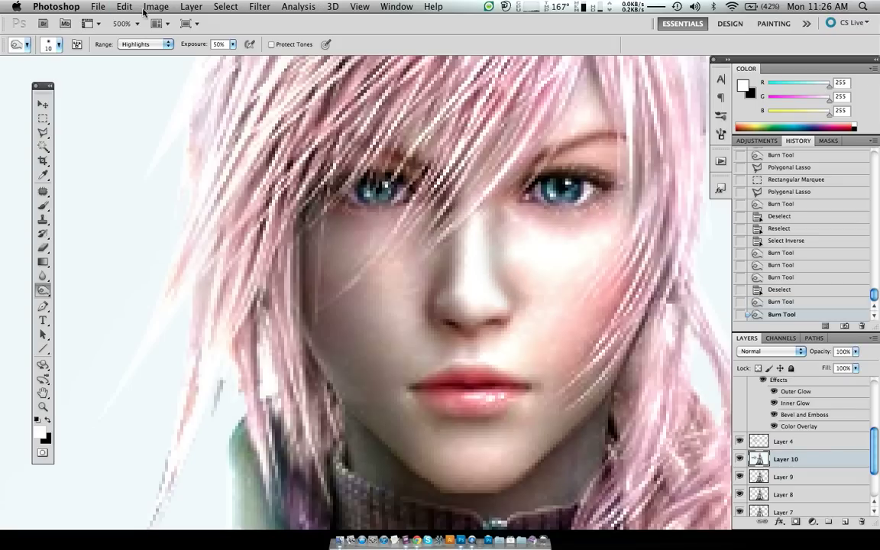
key(ctrl+z)
Step: At 21% exposure with a 15 px brush, burn down the nose, comparing via undo/redo
drag(192, 46, 175, 47)
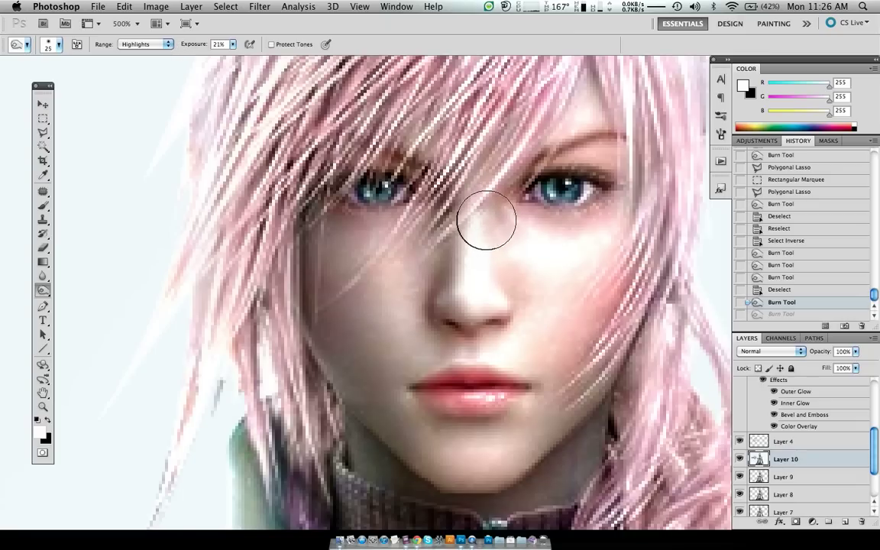
drag(487, 231, 428, 195)
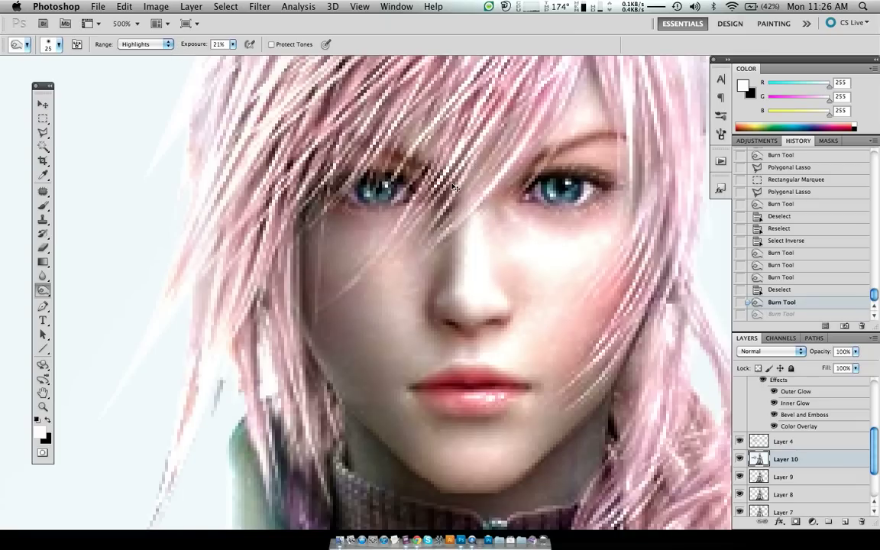
key(ctrl+z)
key(bracketleft)
drag(496, 222, 518, 299)
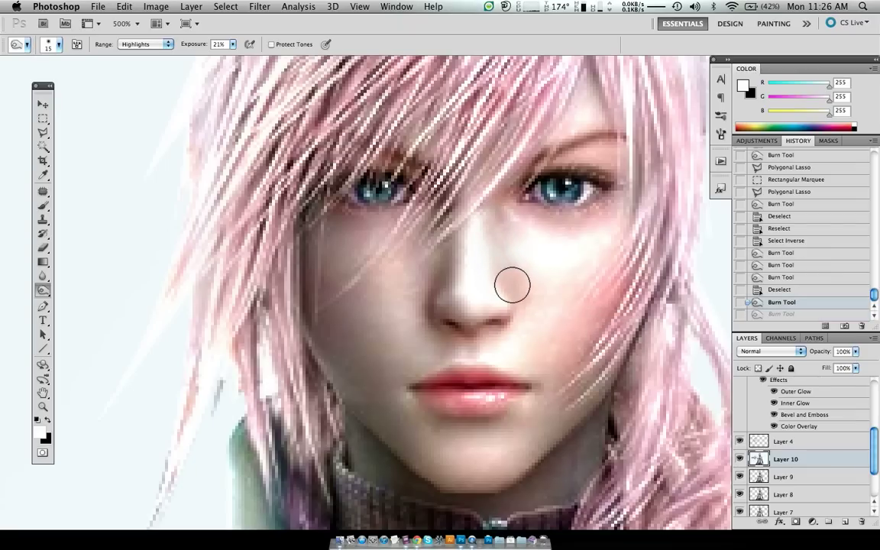
key(ctrl+z)
key(ctrl+0)
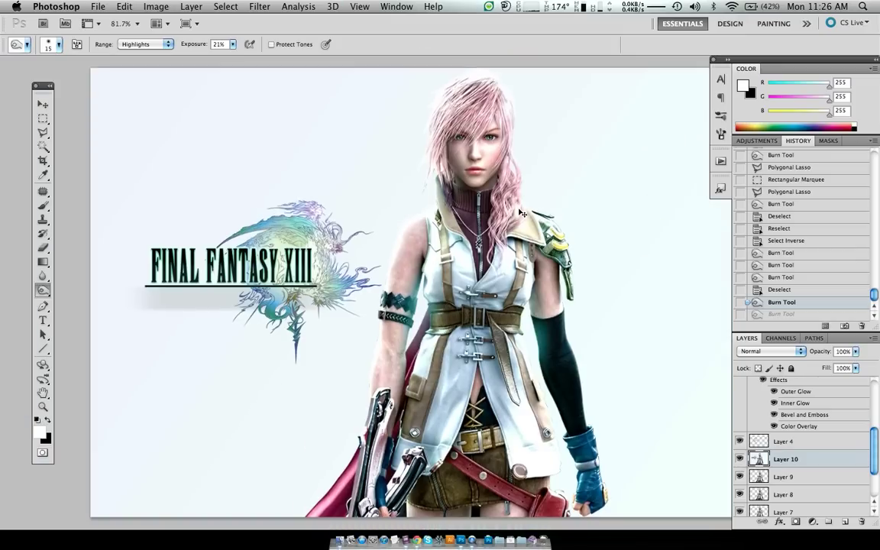
key(ctrl+alt+0)
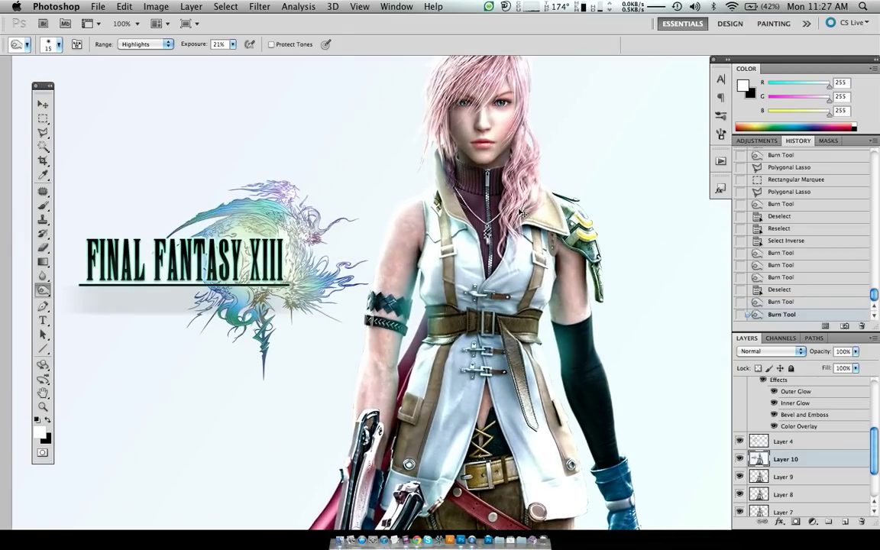
key(ctrl+z)
Step: Burn beside the eye with a 10 px brush, then undo it
scroll(451, 260, up, 2)
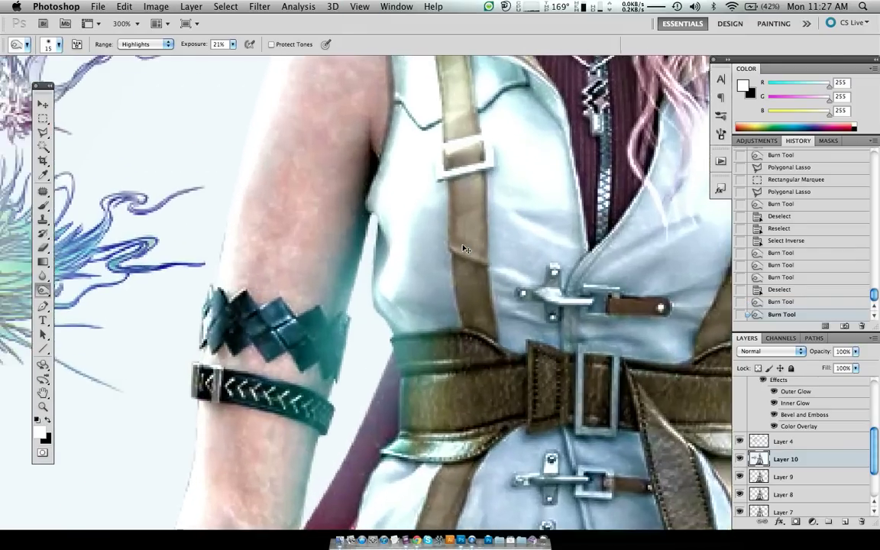
scroll(464, 248, up, 5)
scroll(464, 248, up, 3)
scroll(462, 246, up, 2)
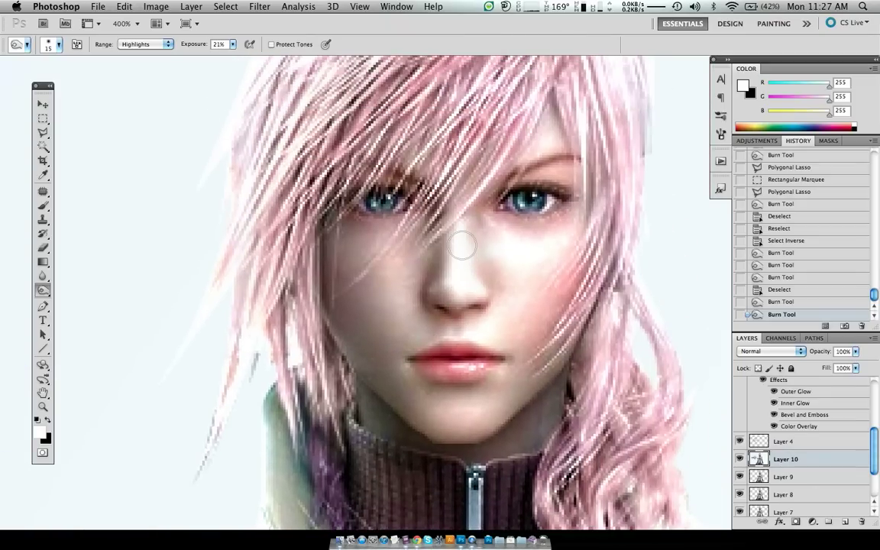
key(bracketright)
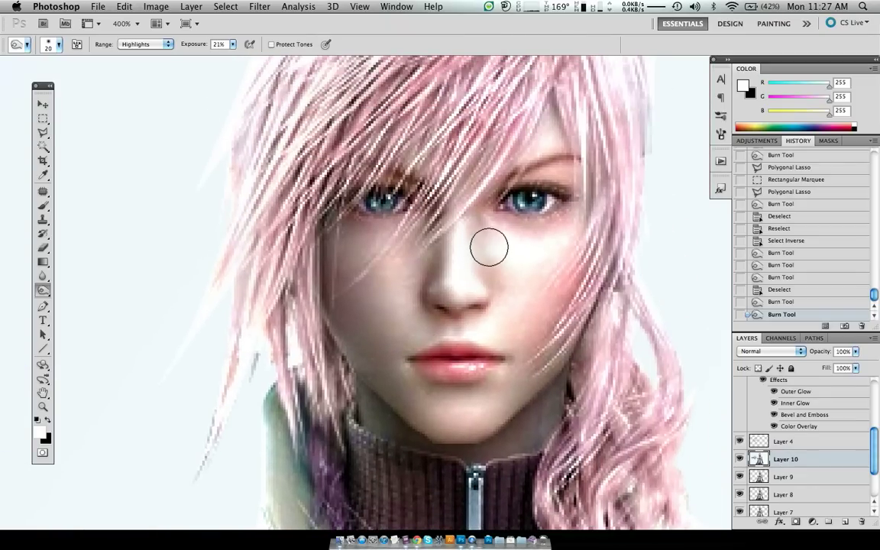
key(bracketleft)
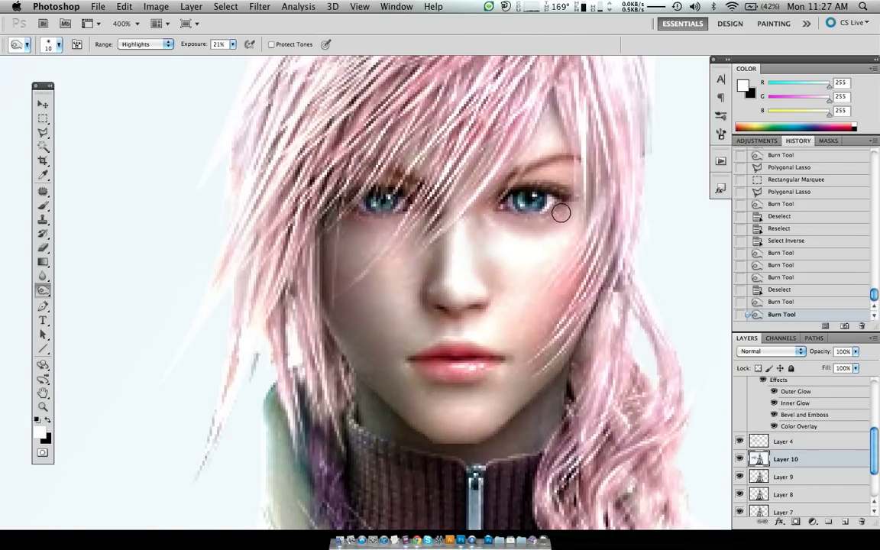
drag(561, 213, 501, 223)
key(ctrl+z)
Step: Compare at full view, restore the last burn stroke, and zoom back onto the face
key(ctrl+0)
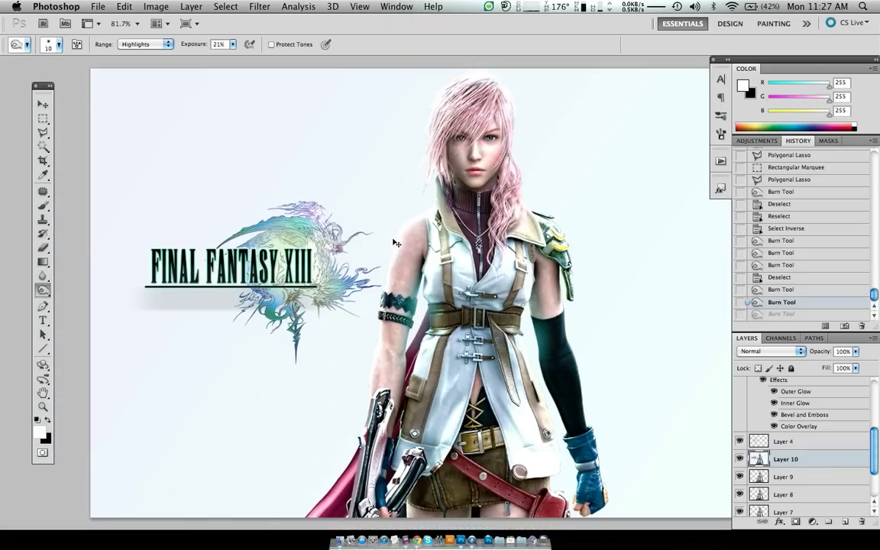
key(ctrl+alt+0)
key(ctrl+z)
key(ctrl+z)
key(ctrl+plus)
key(ctrl+plus)
key(ctrl+plus)
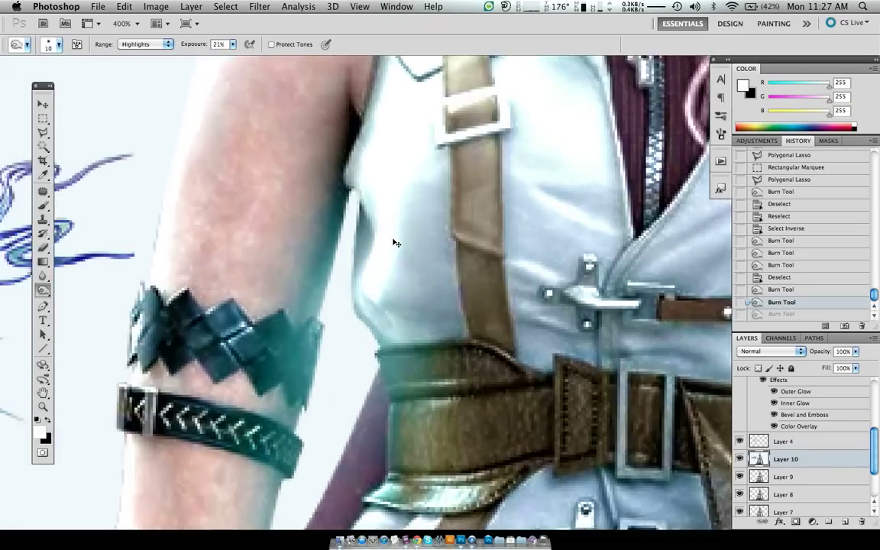
scroll(394, 242, up, 5)
scroll(394, 243, up, 5)
Step: Switch to Midtones at 44% exposure with a 20 px brush and burn around both eyes
key(alt+shift+m)
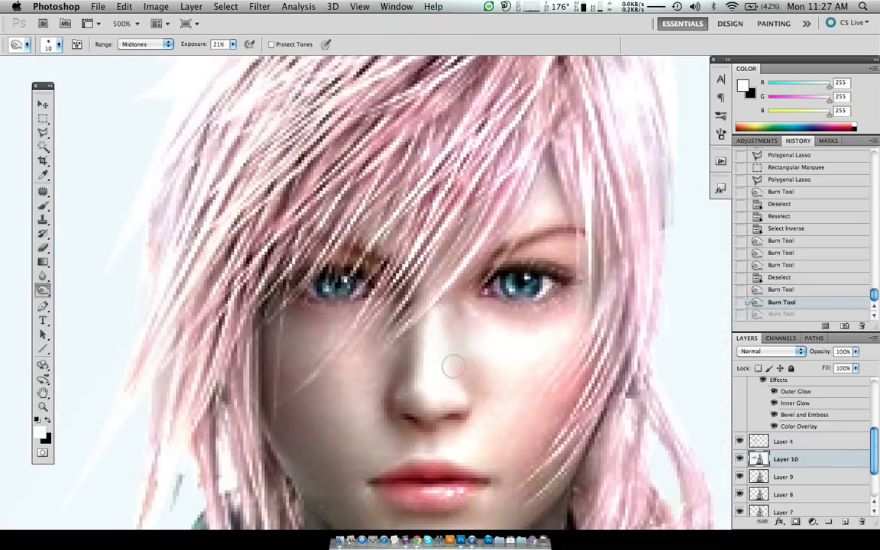
key(bracketright)
drag(187, 46, 200, 49)
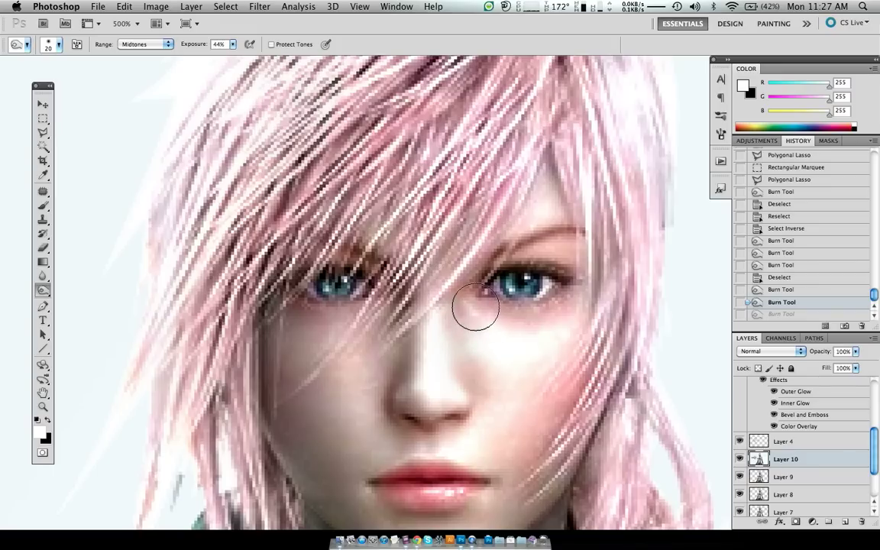
drag(478, 309, 438, 311)
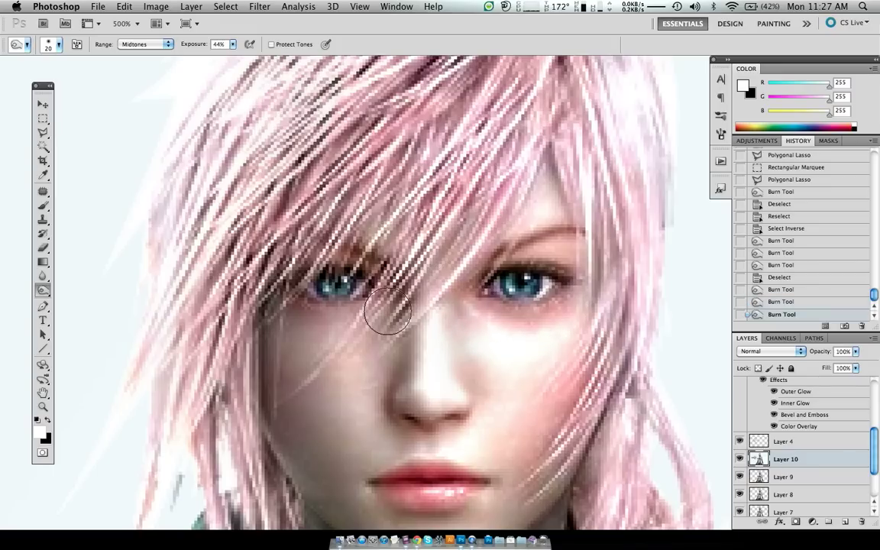
drag(324, 323, 306, 286)
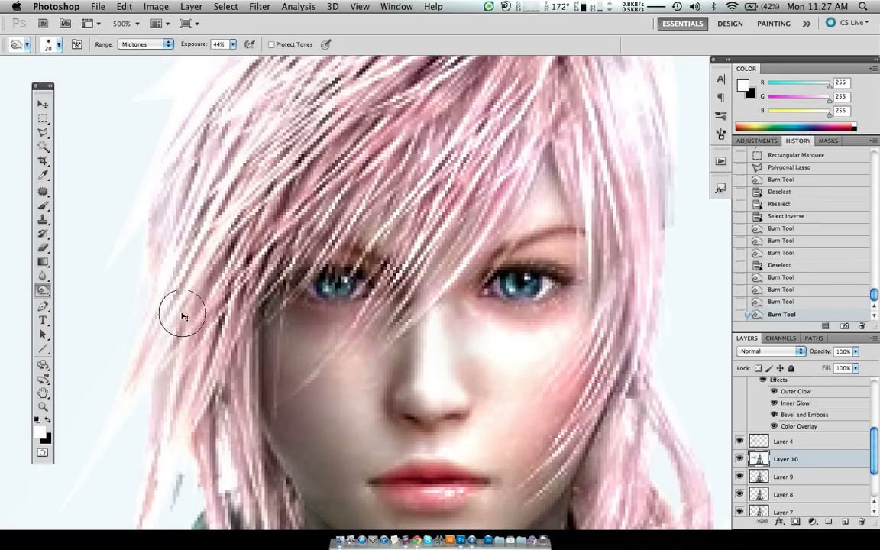
Step: Lower exposure to 28% then 20%, comparing a gentler face stroke with undo and redo
key(ctrl+alt+0)
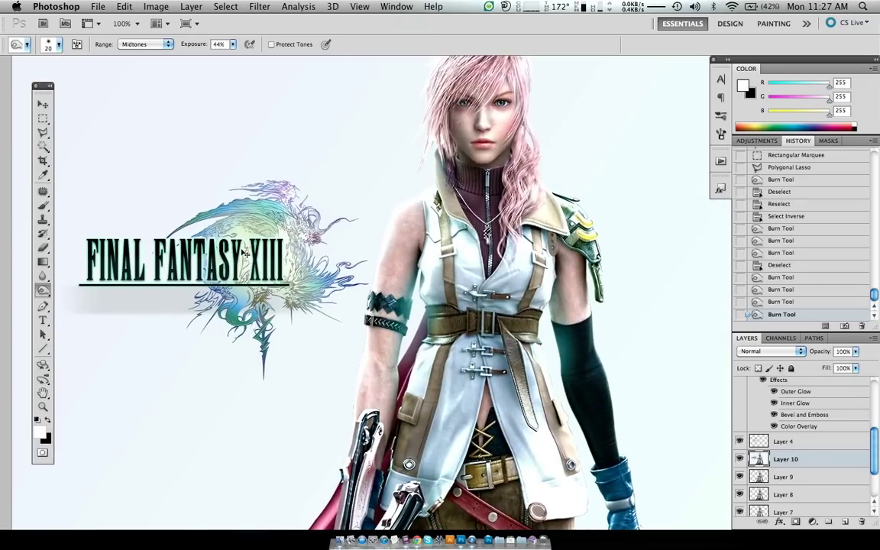
key(ctrl+z)
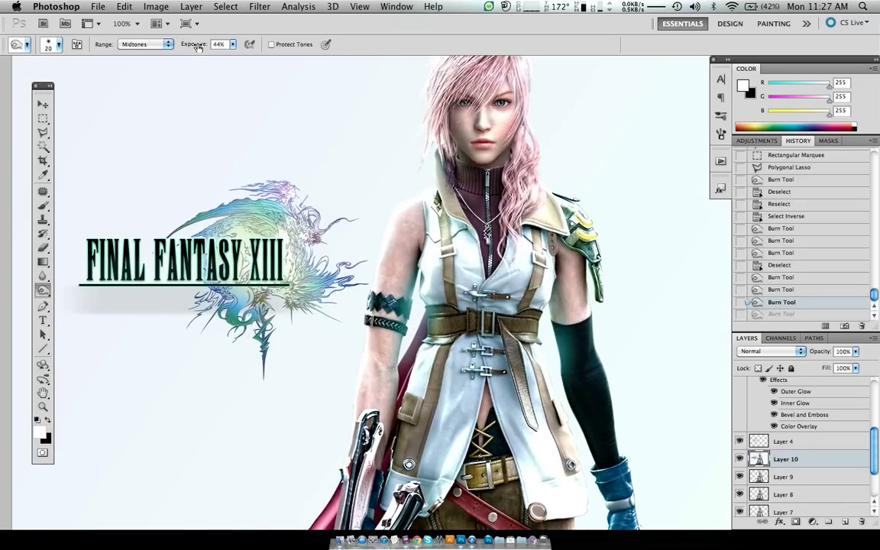
drag(184, 43, 170, 43)
drag(474, 107, 416, 103)
key(ctrl+alt+z)
key(ctrl+alt+z)
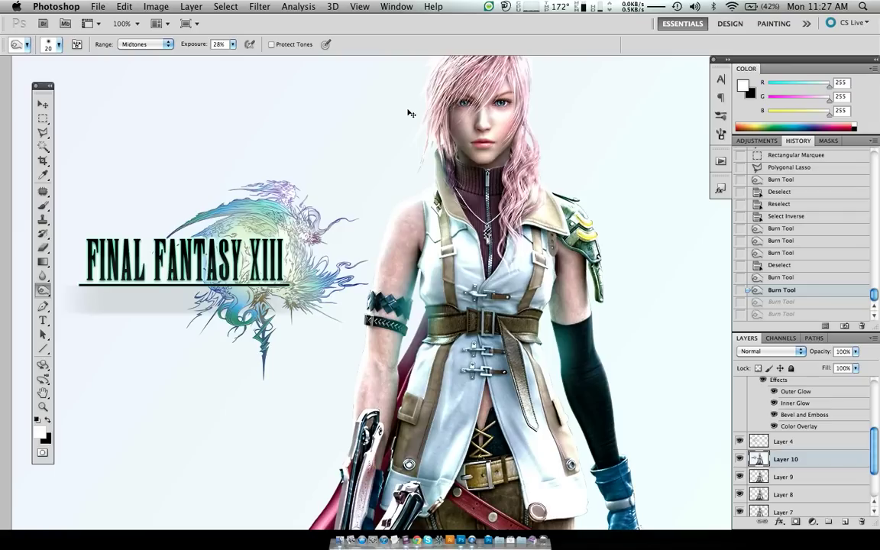
drag(197, 42, 177, 44)
key(ctrl+shift+z)
key(ctrl+shift+z)
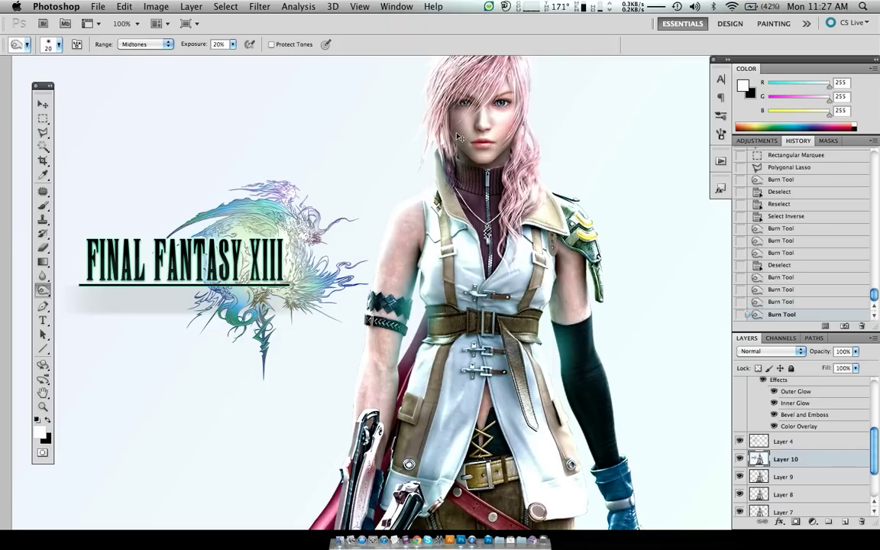
key(ctrl+alt+z)
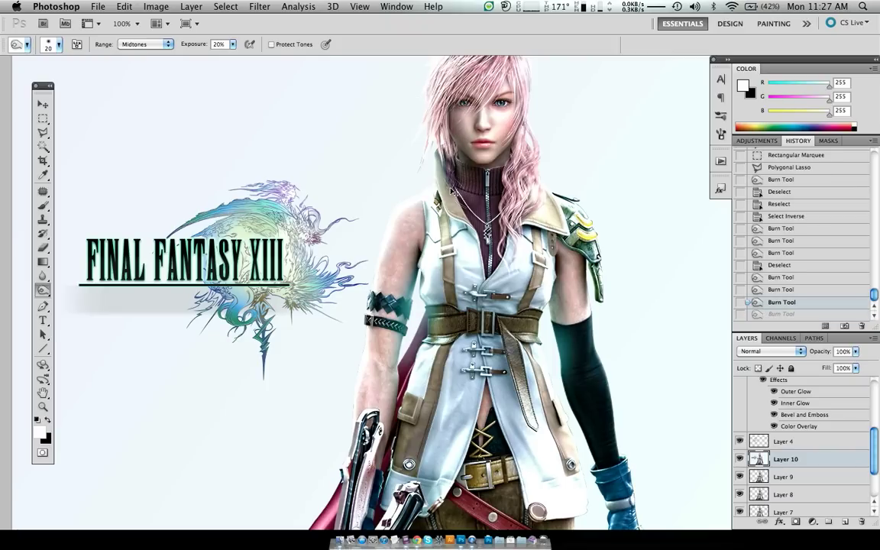
key(ctrl+plus)
key(ctrl+plus)
Step: Zoom closer and burn the neck under the chin with a tiny brush at 100% exposure
scroll(451, 185, up, 5)
key(bracketleft)
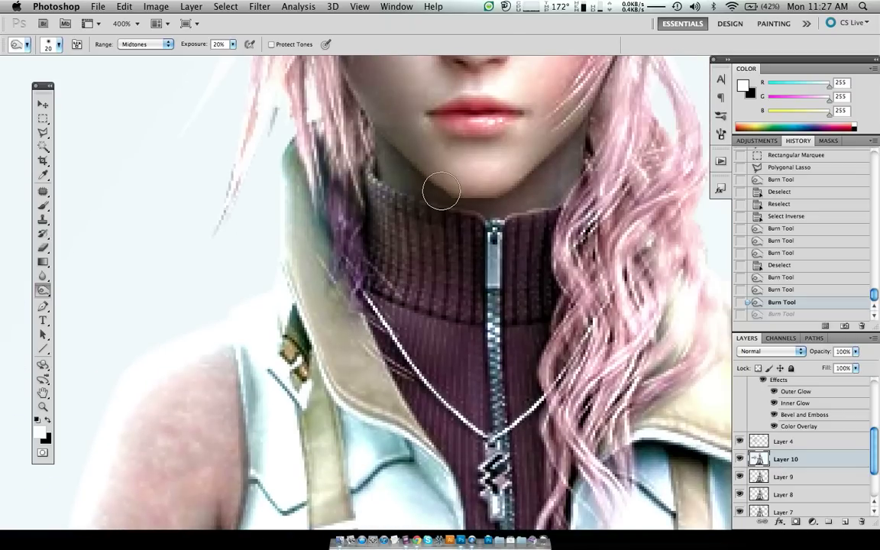
key(bracketleft)
key(bracketleft)
key(bracketleft)
key(bracketleft)
key(bracketleft)
drag(187, 43, 200, 42)
key(bracketleft)
mouse_move(427, 207)
mouse_down()
mouse_move(429, 214)
mouse_move(391, 215)
mouse_move(435, 241)
mouse_move(433, 259)
mouse_up()
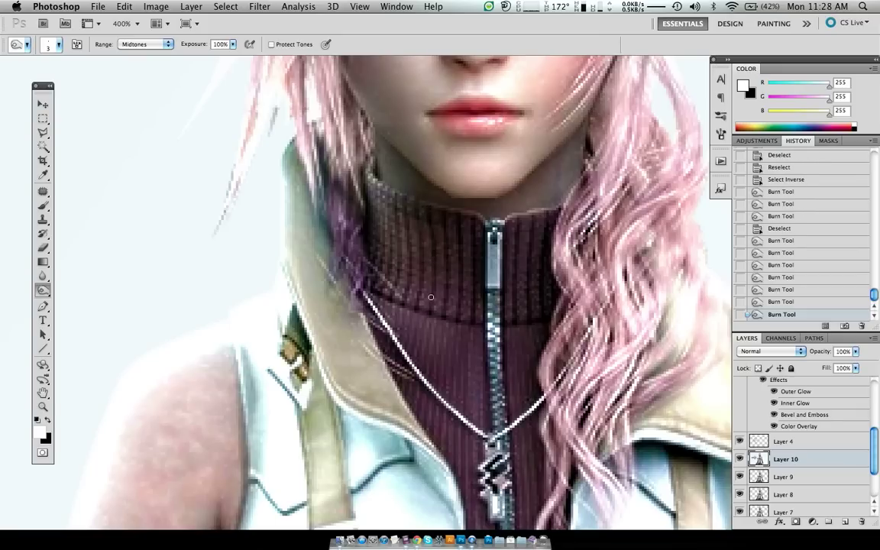
Step: Burn fine strokes along the turtleneck collar, comparing five strokes via undo and redo
mouse_move(430, 298)
mouse_down()
mouse_move(419, 310)
mouse_move(417, 220)
mouse_up()
click(414, 306)
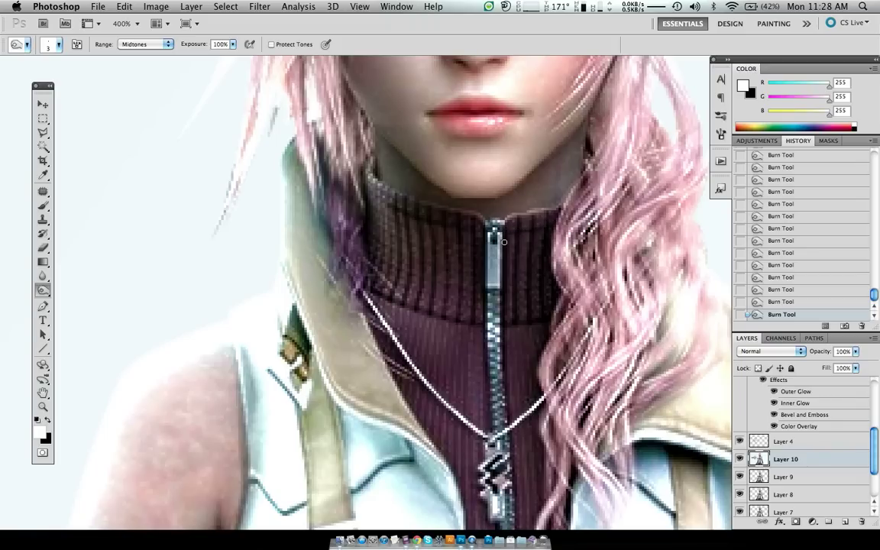
key(ctrl+z)
key(ctrl+z)
key(ctrl+alt+z)
key(ctrl+alt+z)
key(ctrl+alt+z)
key(ctrl+alt+z)
key(ctrl+alt+z)
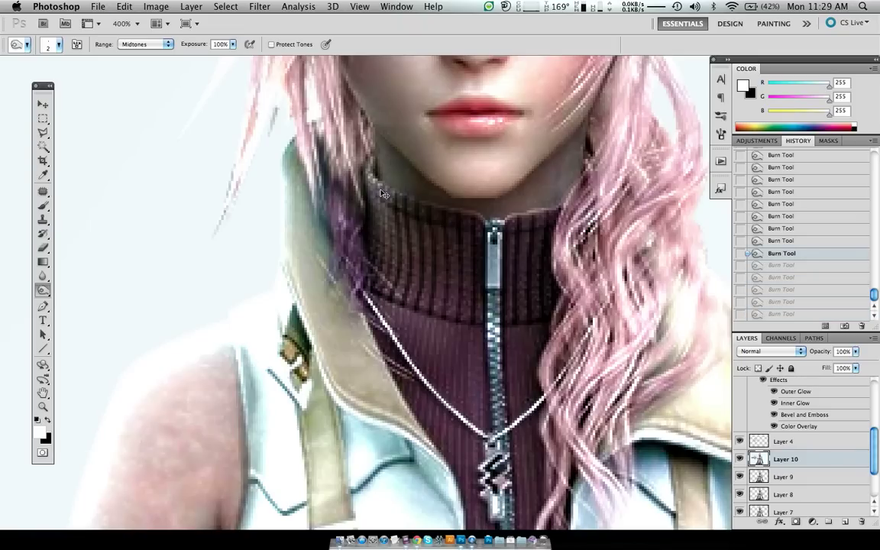
key(ctrl+shift+z)
key(ctrl+shift+z)
key(ctrl+shift+z)
key(ctrl+shift+z)
key(ctrl+shift+z)
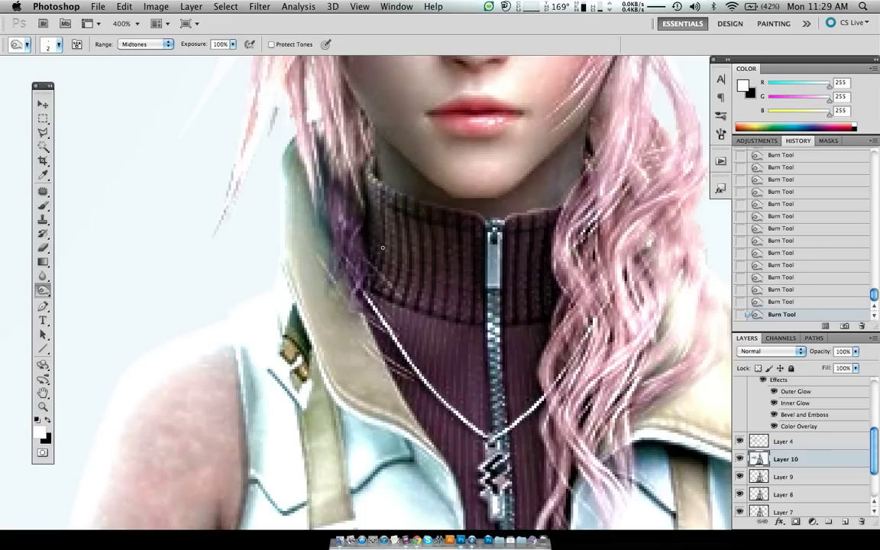
key(ctrl+0)
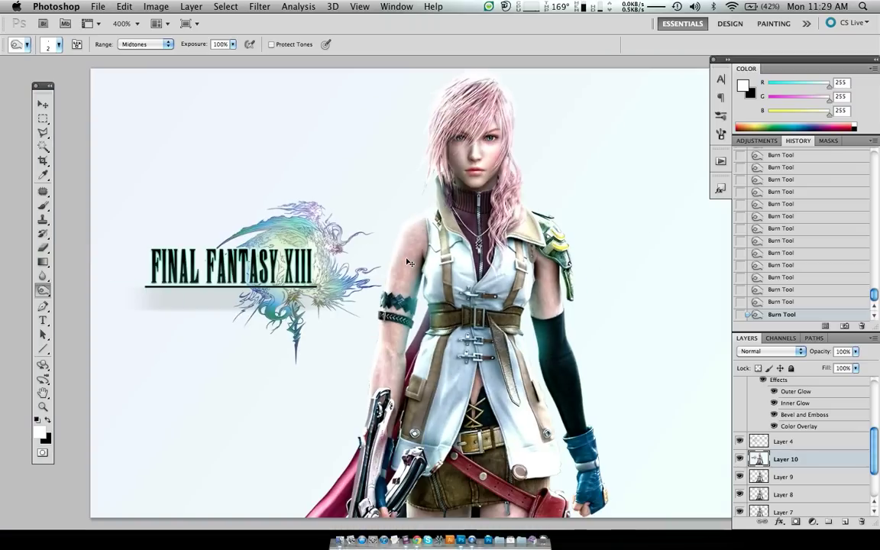
key(ctrl+alt+0)
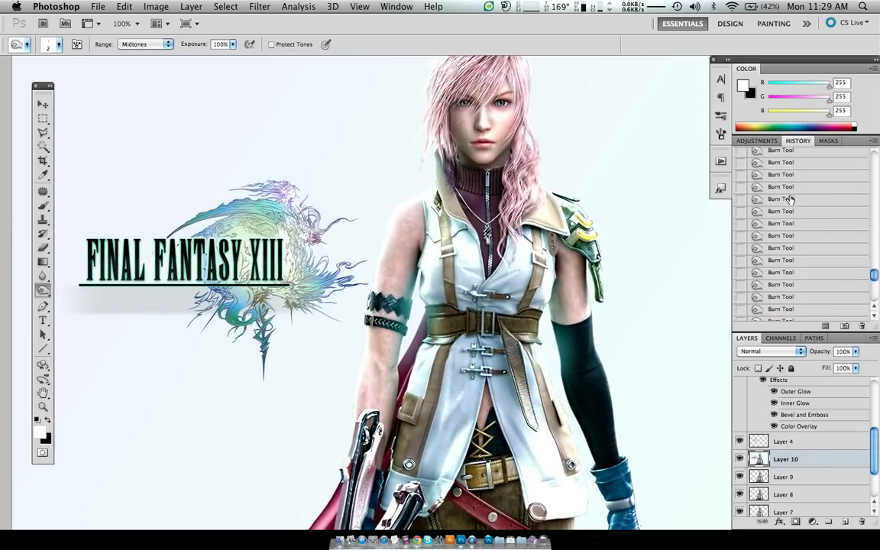
scroll(792, 198, up, 5)
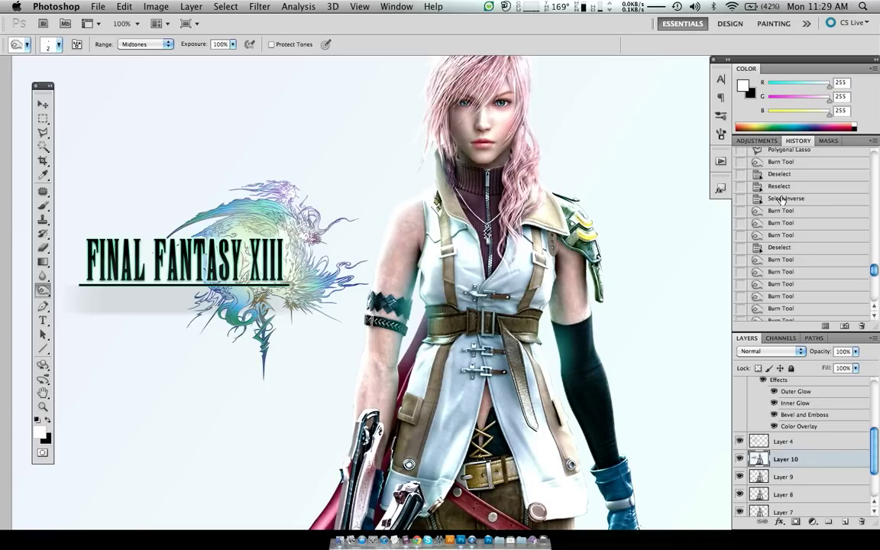
click(792, 198)
scroll(777, 290, down, 5)
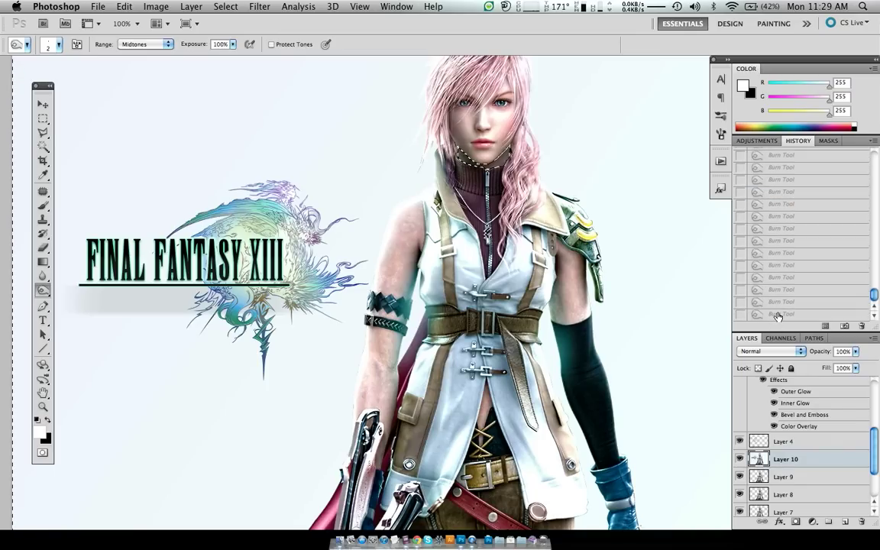
Step: Restore the later burn edits, then burn the light collar edge beside the strap at 15 px
click(778, 314)
scroll(460, 145, up, 5)
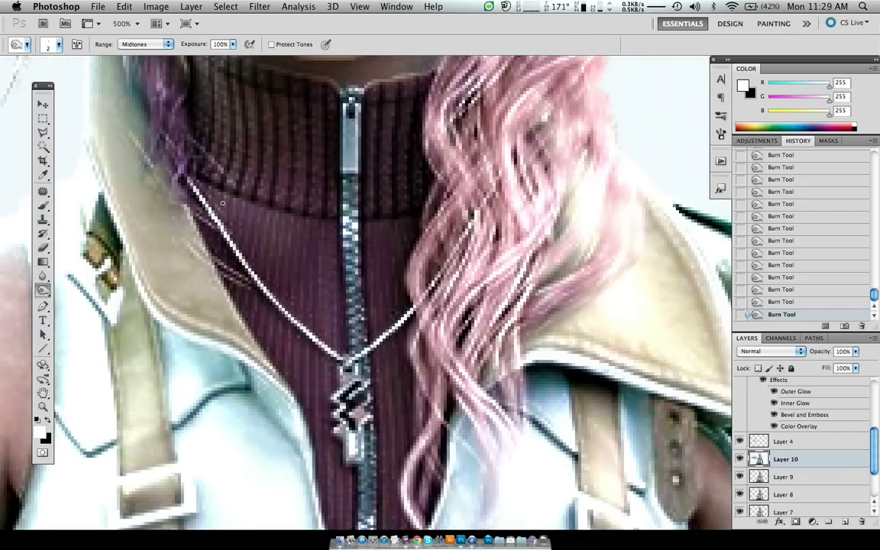
scroll(222, 202, left, 2)
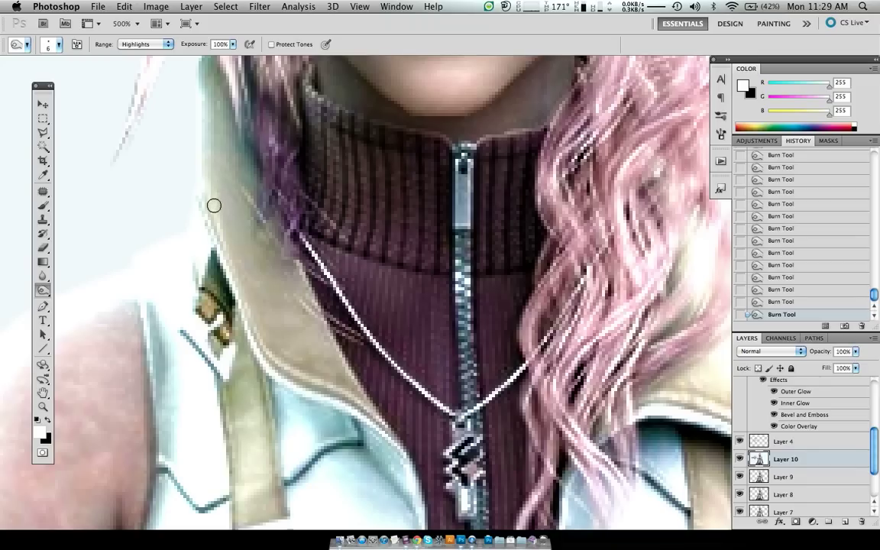
key(bracketright)
key(bracketright)
key(bracketright)
key(bracketright)
key(bracketright)
scroll(223, 237, down, 2)
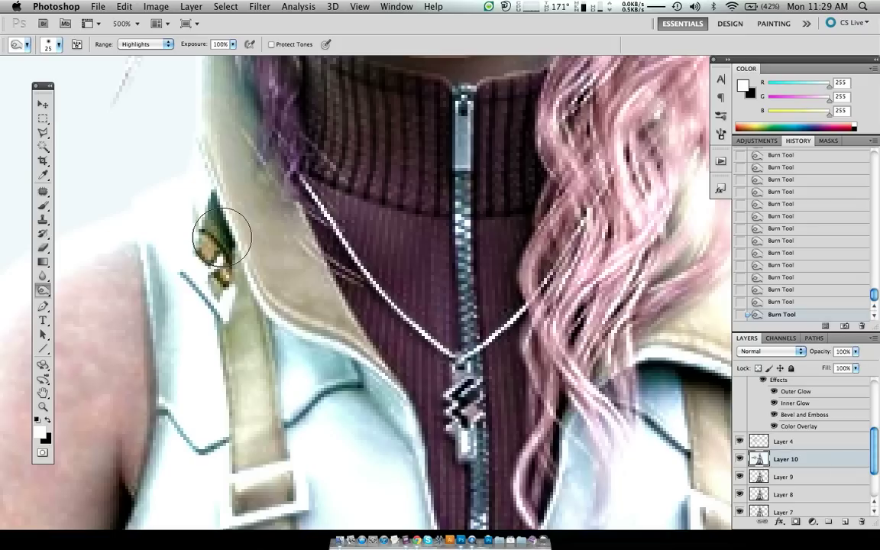
scroll(222, 238, down, 2)
scroll(221, 237, left, 2)
key(bracketleft)
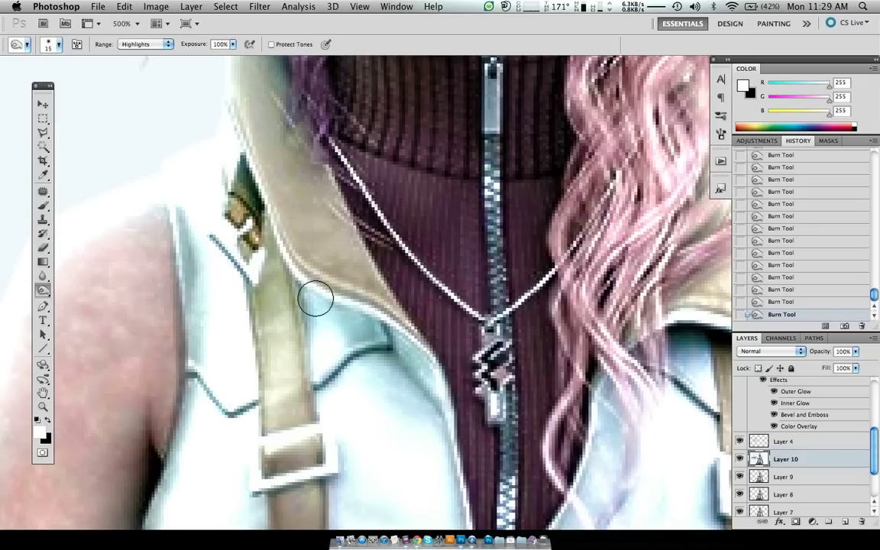
mouse_move(315, 298)
mouse_down()
mouse_move(350, 320)
mouse_move(252, 277)
mouse_up()
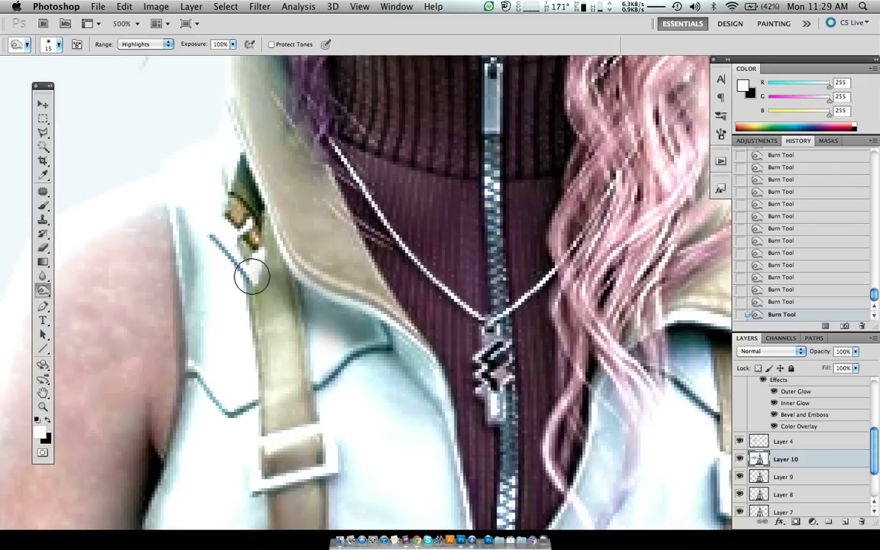
Step: With a 6 px brush, try a burn along the strap's edge line and undo it
key(super+1)
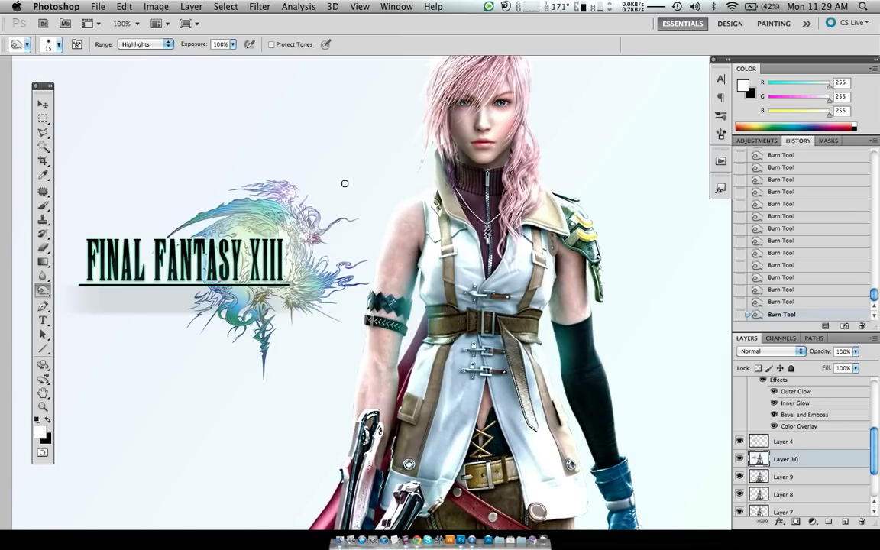
scroll(345, 183, up, 5)
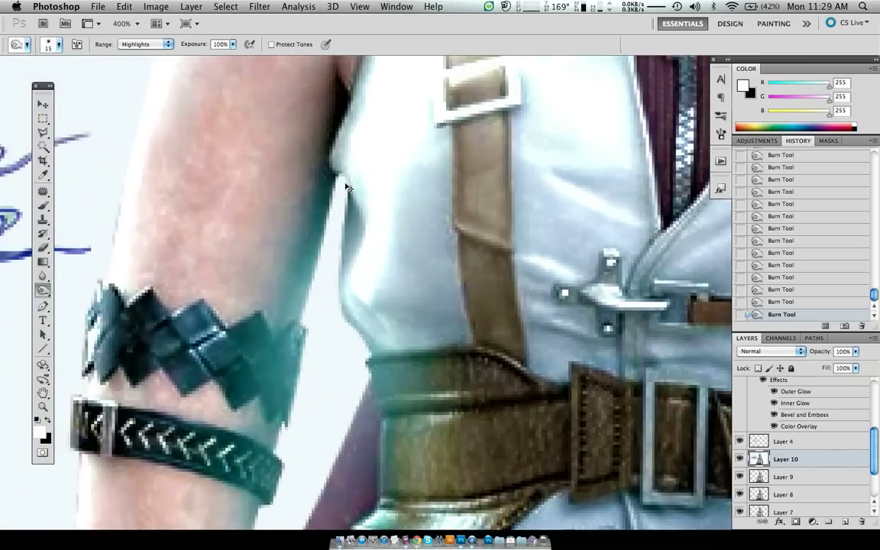
scroll(344, 183, up, 3)
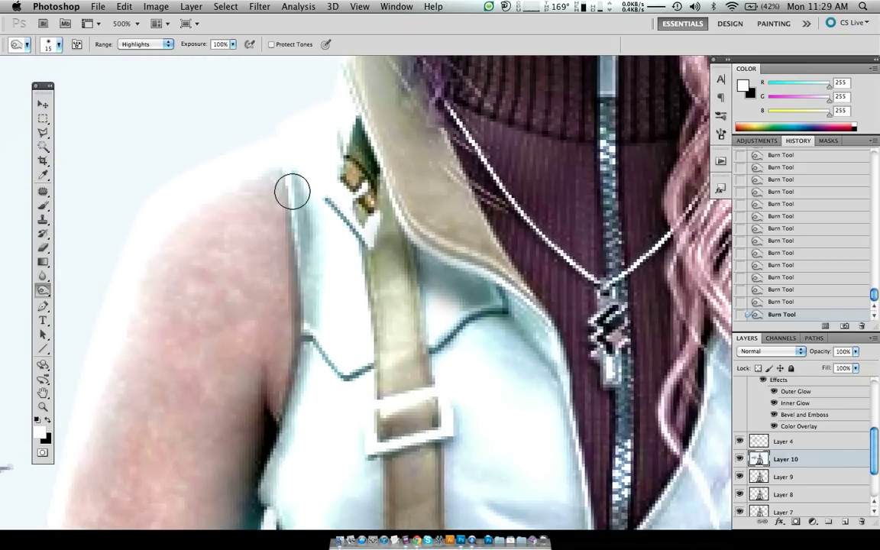
key(bracketleft)
key(bracketleft)
key(bracketleft)
drag(323, 200, 359, 245)
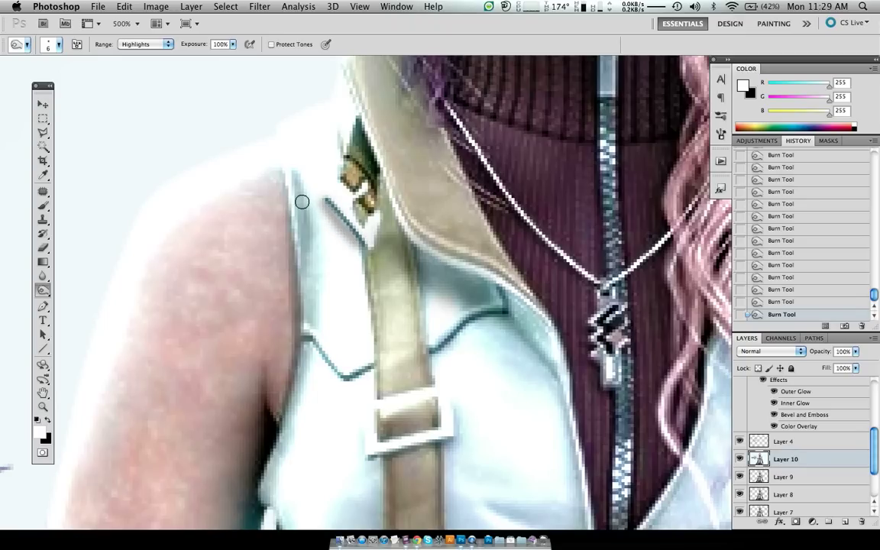
key(ctrl+z)
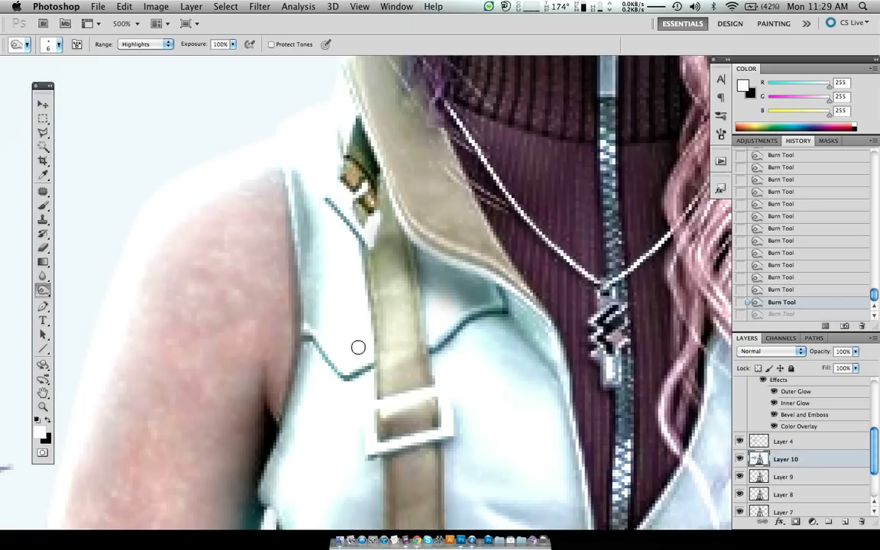
Step: Burn the collar line from the shoulder up toward the strap, redoing one miss
drag(310, 345, 343, 381)
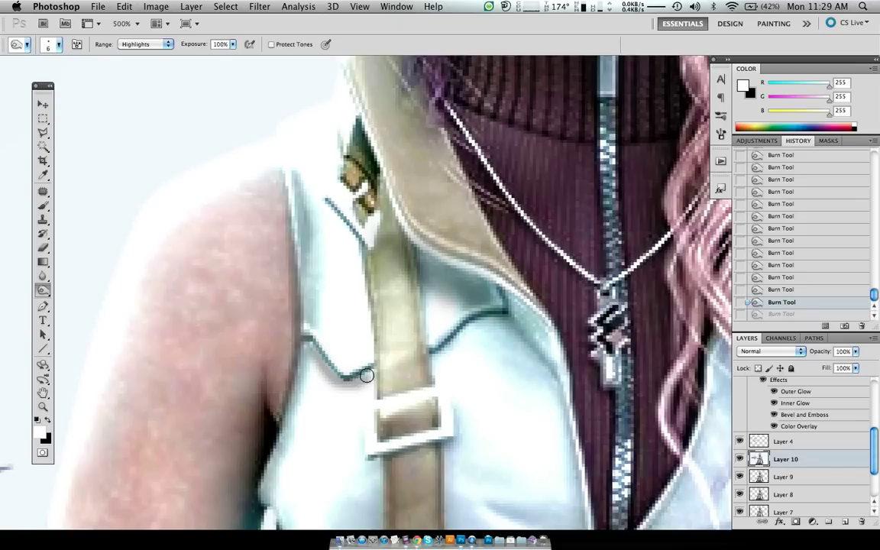
drag(342, 381, 372, 367)
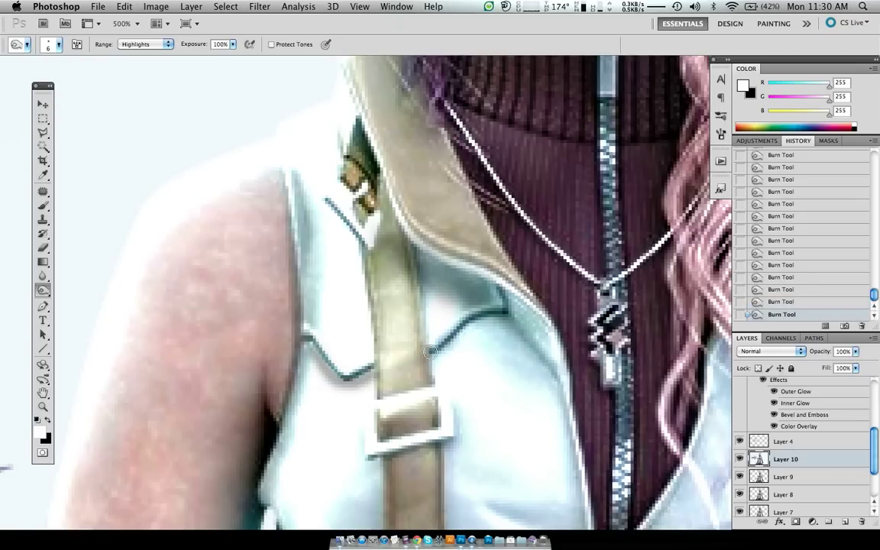
drag(432, 355, 452, 341)
key(ctrl+z)
mouse_move(442, 349)
mouse_down()
mouse_move(463, 329)
mouse_move(508, 314)
mouse_up()
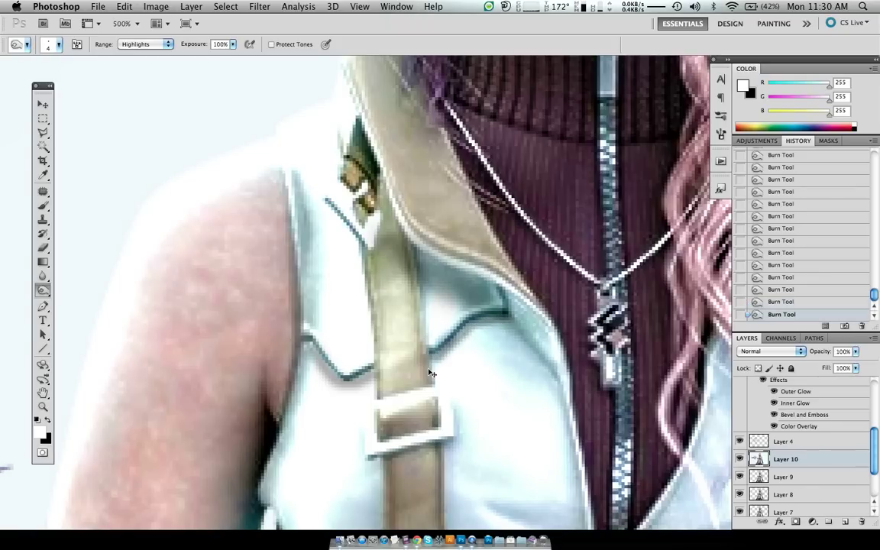
key(super+1)
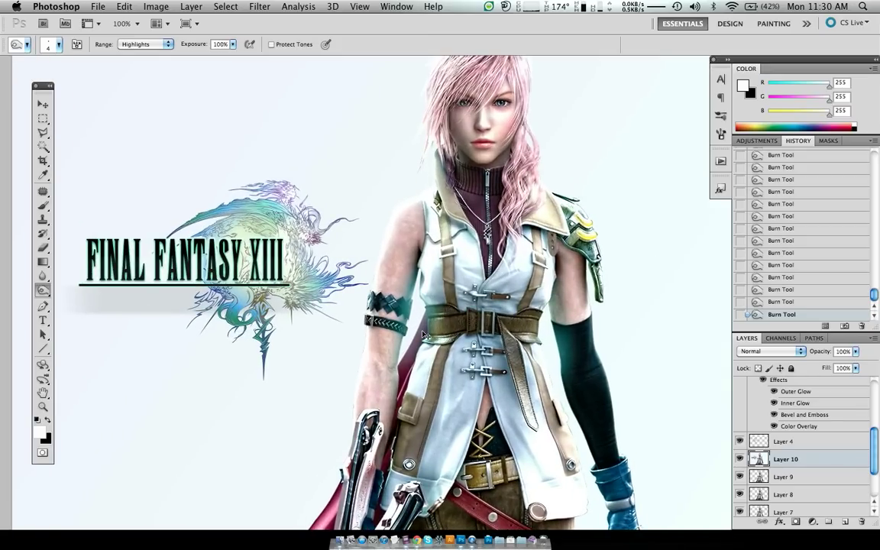
Step: Resize the brush and burn the collar fold shadow, then undo that stroke
scroll(424, 333, up, 1)
scroll(424, 333, up, 2)
scroll(422, 331, up, 2)
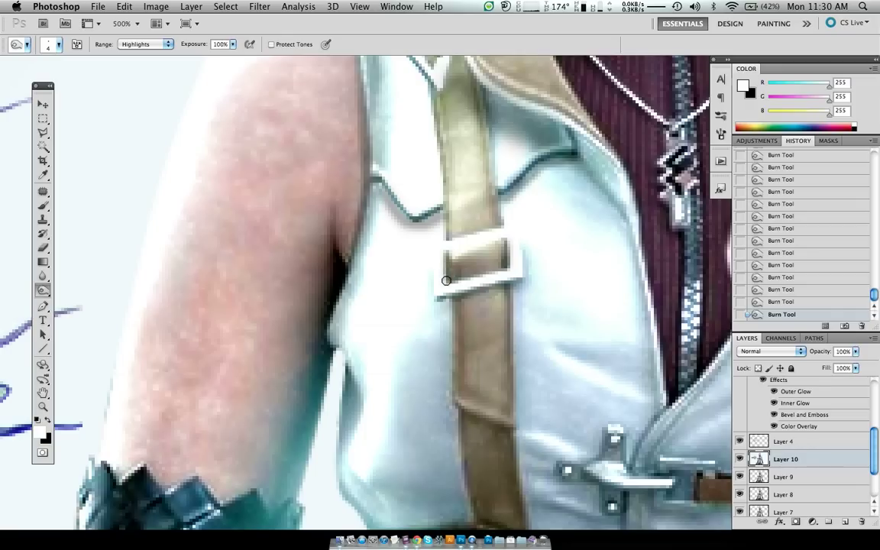
scroll(439, 270, right, 3)
scroll(439, 271, up, 2)
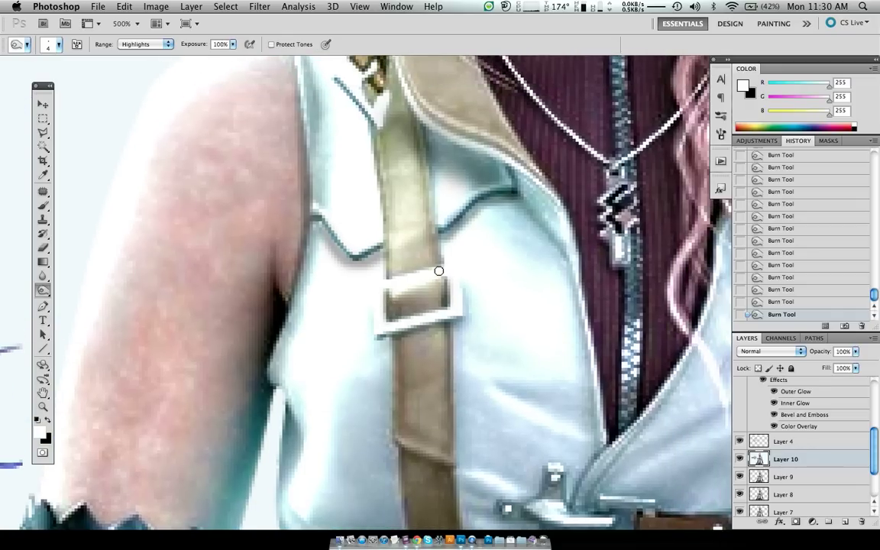
scroll(438, 270, right, 5)
key(bracketright)
key(bracketright)
key(bracketright)
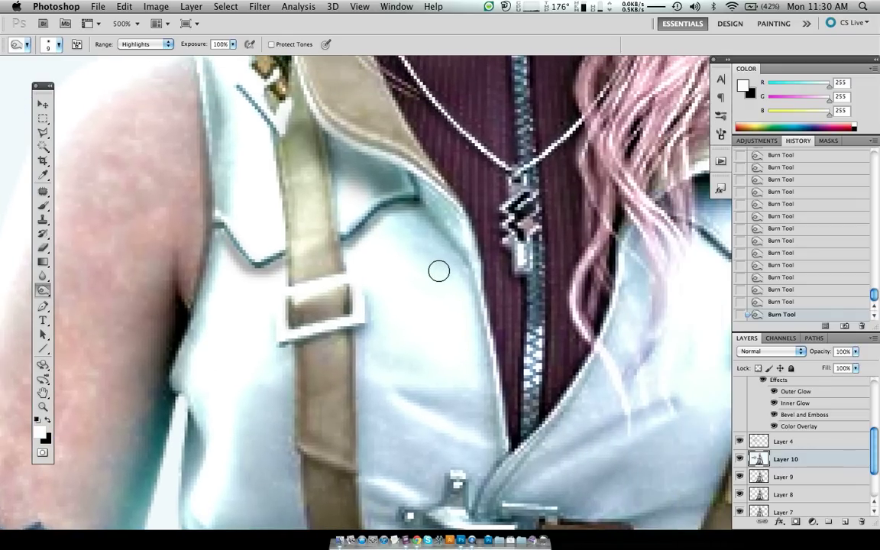
key(bracketright)
key(bracketleft)
drag(412, 195, 438, 211)
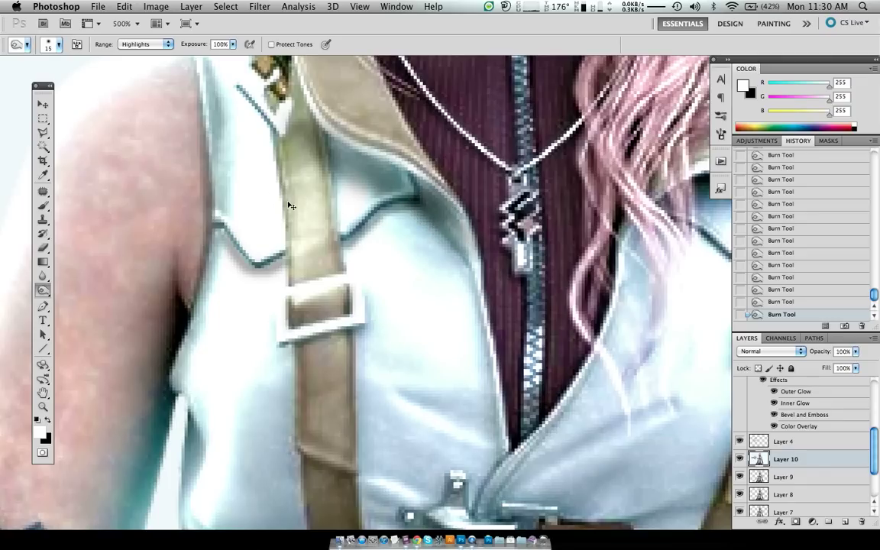
key(super+1)
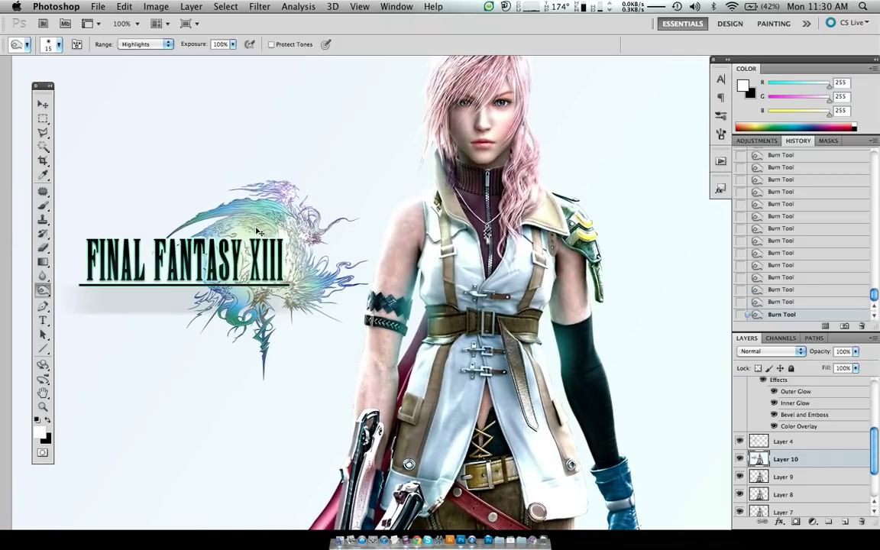
key(super+z)
Step: With a size 6 brush, burn the strap edge, buckle's left edge and vest beside it
key(super+equal)
key(super+equal)
key(super+equal)
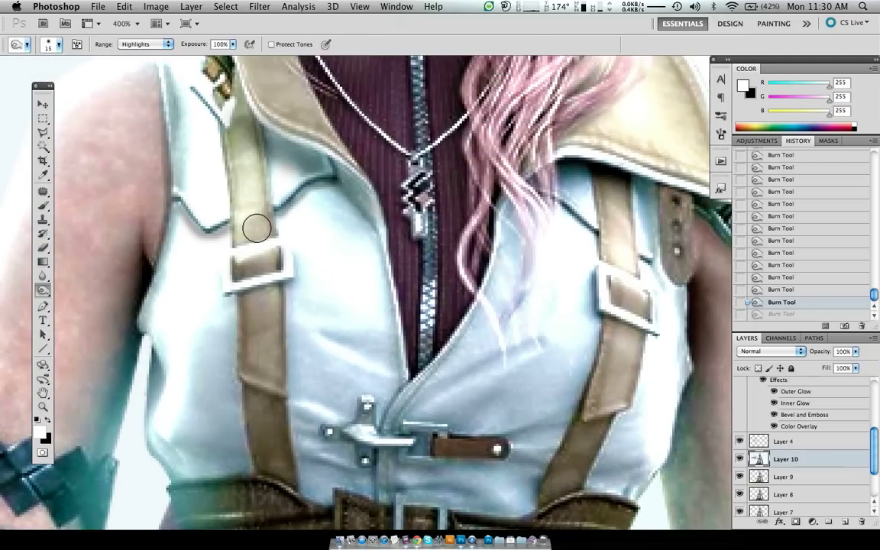
scroll(341, 307, right, 2)
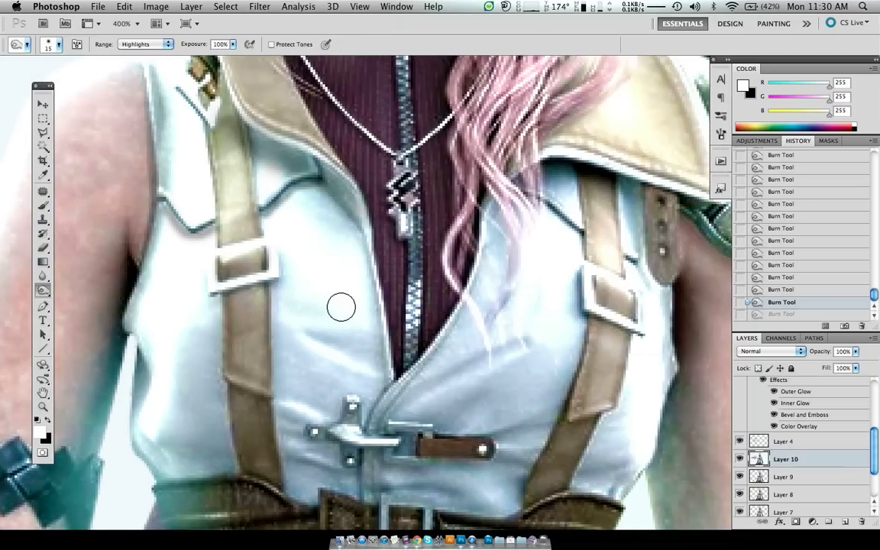
scroll(341, 307, right, 1)
scroll(341, 307, up, 1)
key(bracketleft)
key(bracketleft)
key(bracketleft)
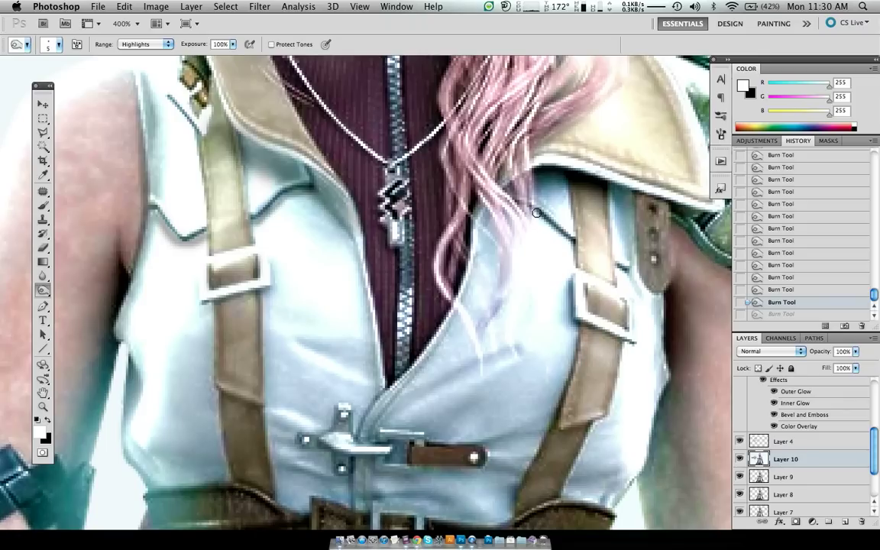
drag(533, 210, 572, 241)
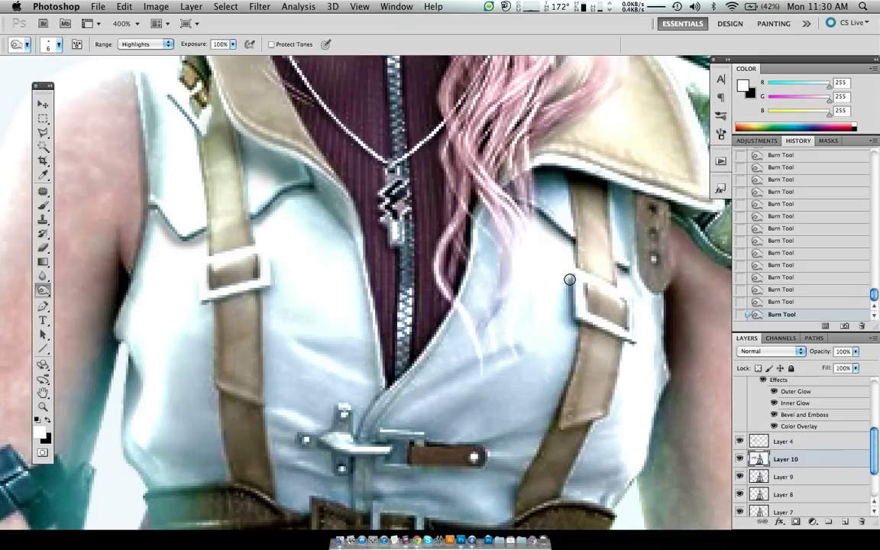
drag(569, 279, 575, 327)
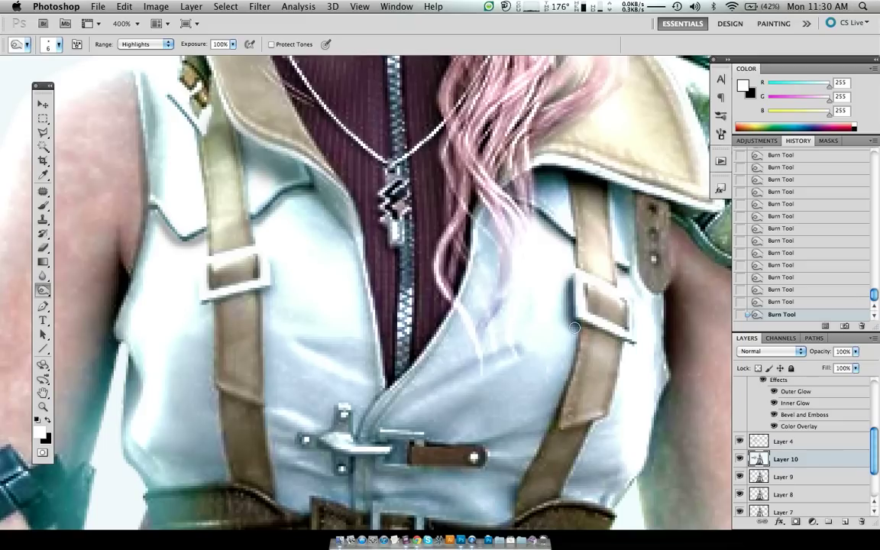
scroll(592, 328, right, 5)
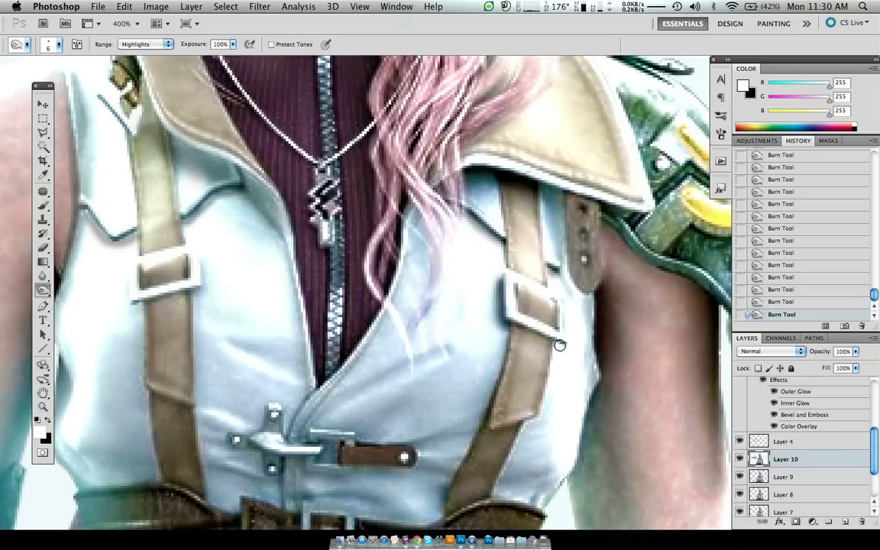
drag(462, 288, 505, 315)
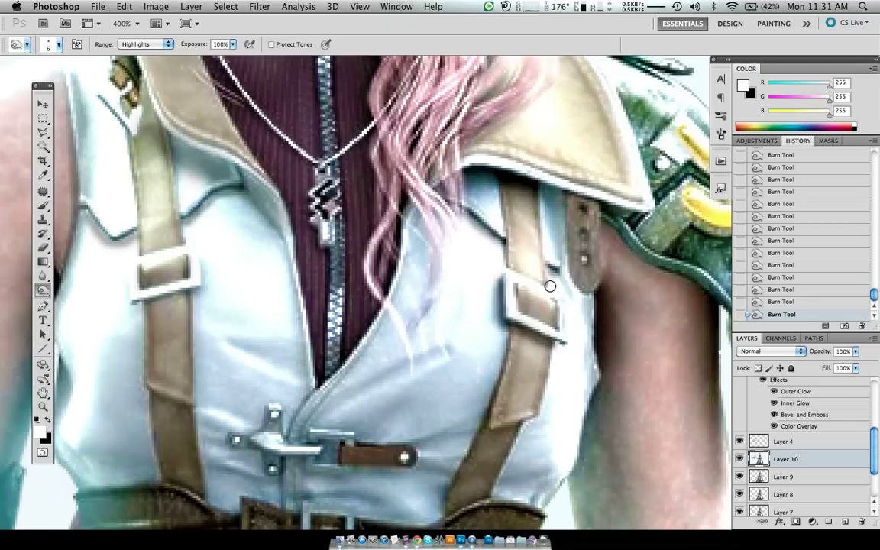
Step: Darken the white vest left of the buckle and lower beside the strap, redoing one stroke
scroll(548, 285, right, 3)
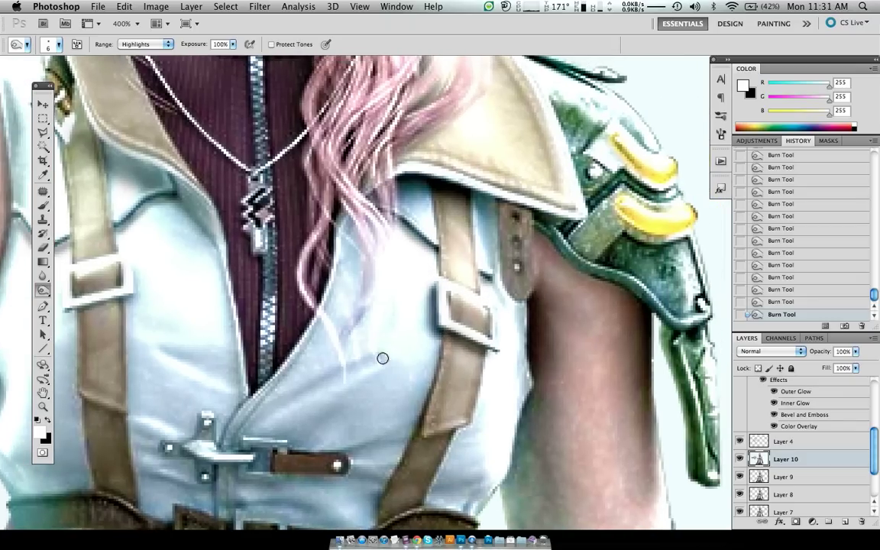
scroll(367, 374, left, 2)
scroll(368, 374, up, 2)
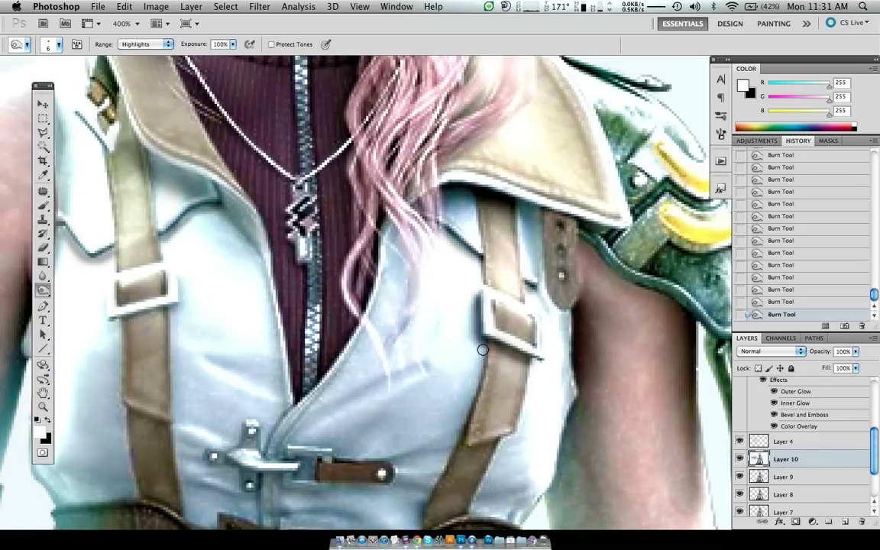
drag(432, 330, 477, 375)
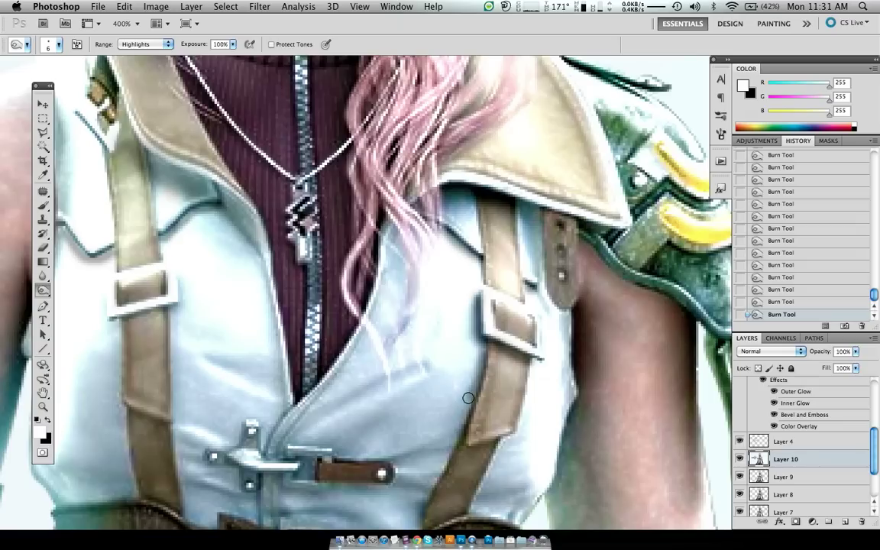
drag(449, 449, 439, 469)
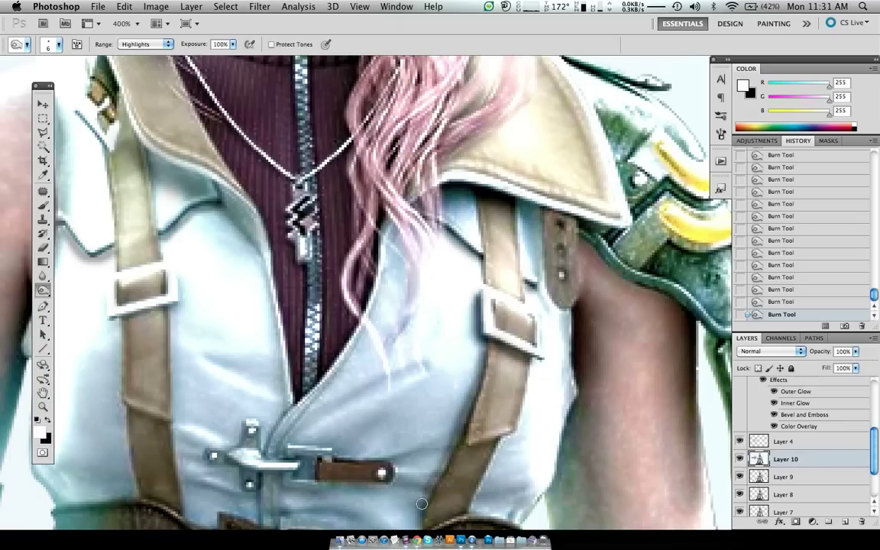
scroll(416, 457, down, 3)
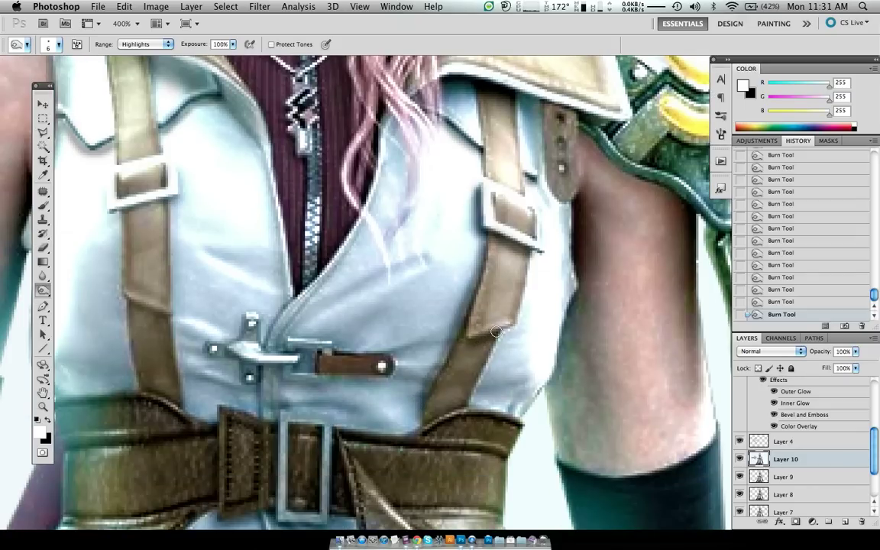
key(ctrl+z)
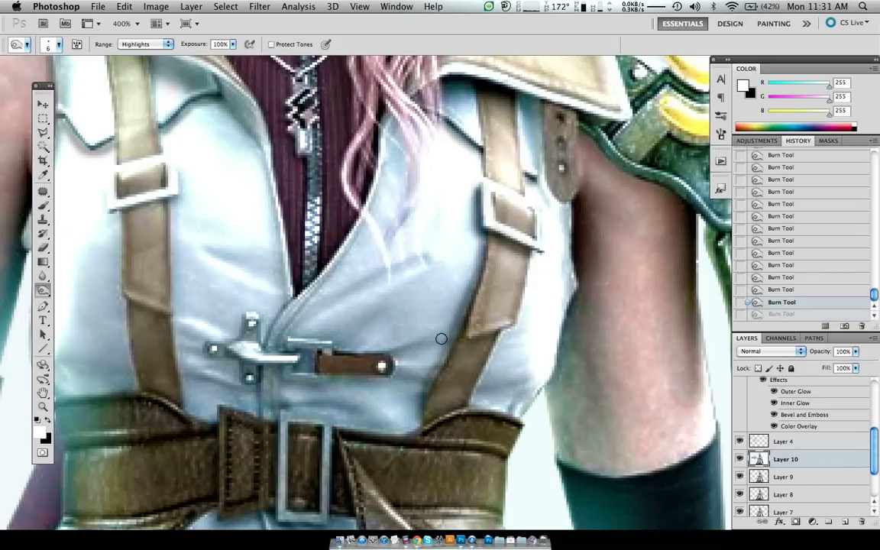
drag(471, 342, 473, 342)
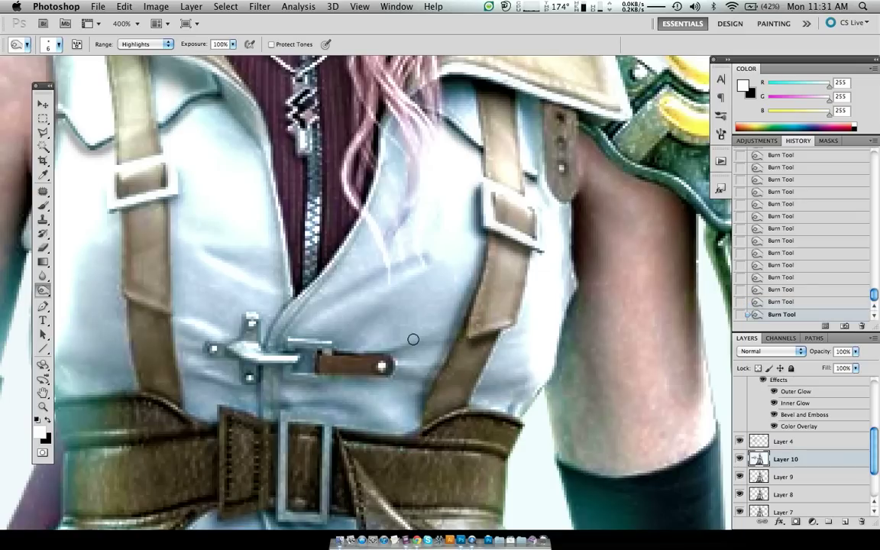
Step: Darken the strap edge below the collar and enlarge the burn brush to 20
scroll(457, 306, up, 2)
scroll(457, 306, up, 5)
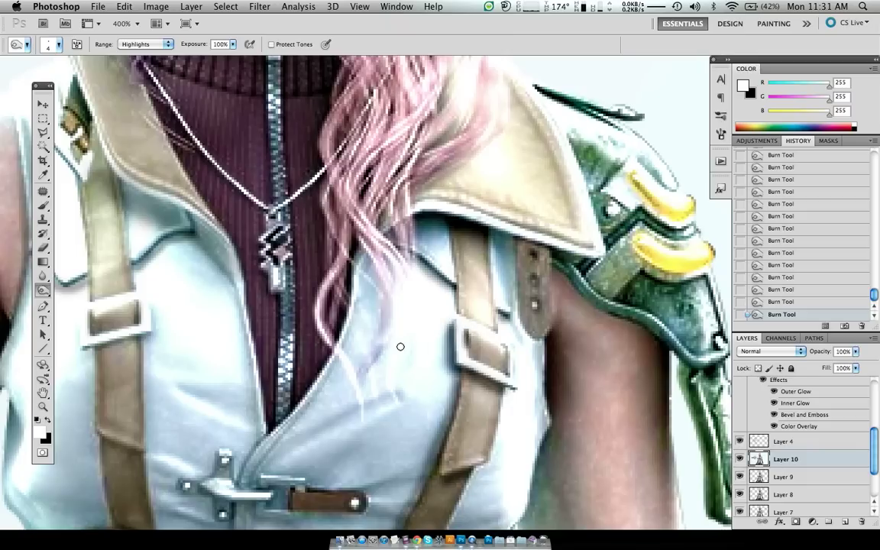
scroll(420, 332, up, 1)
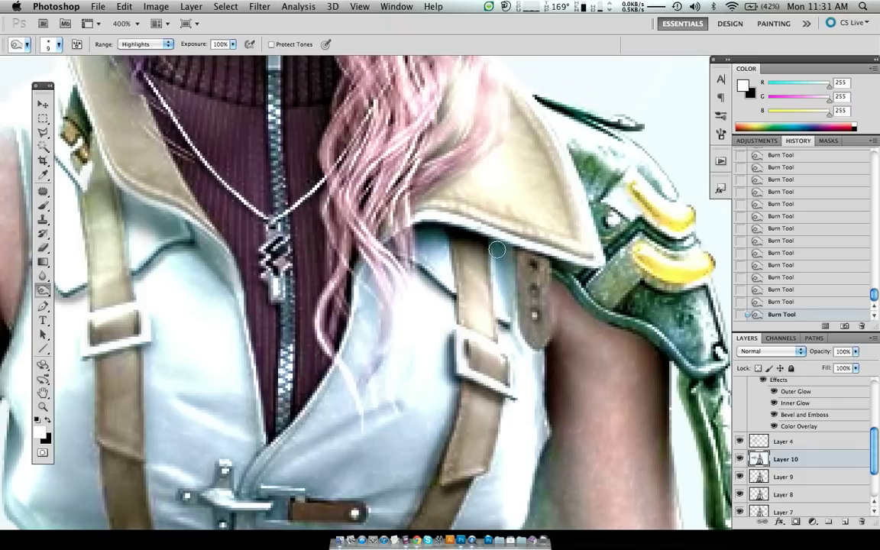
drag(497, 249, 506, 307)
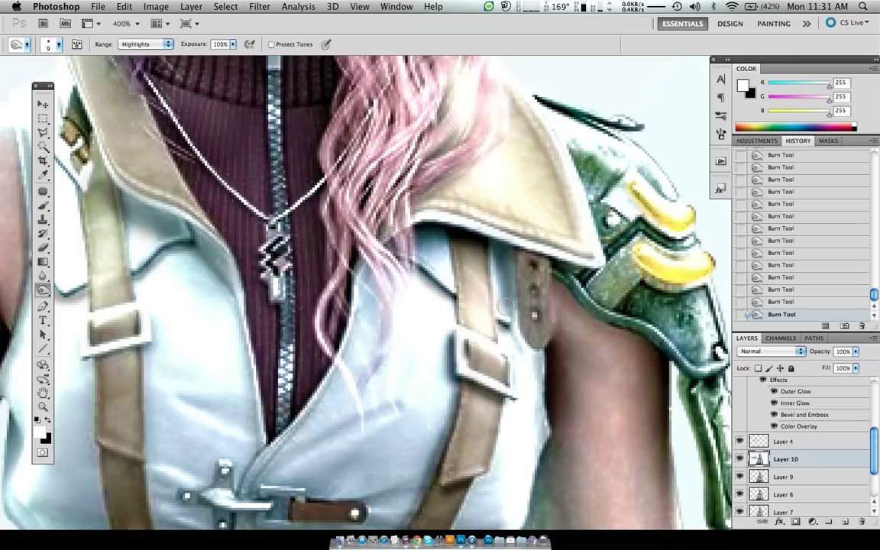
key(bracketright)
key(bracketright)
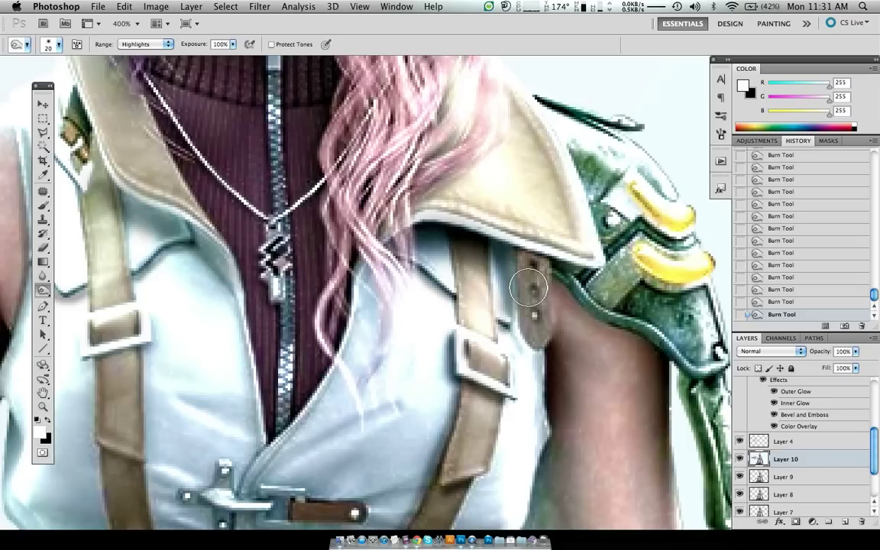
Step: Shrink the burn brush to 8 and toggle the shoulder-armour burn off and back on
scroll(519, 284, right, 5)
scroll(512, 282, right, 3)
scroll(504, 281, up, 1)
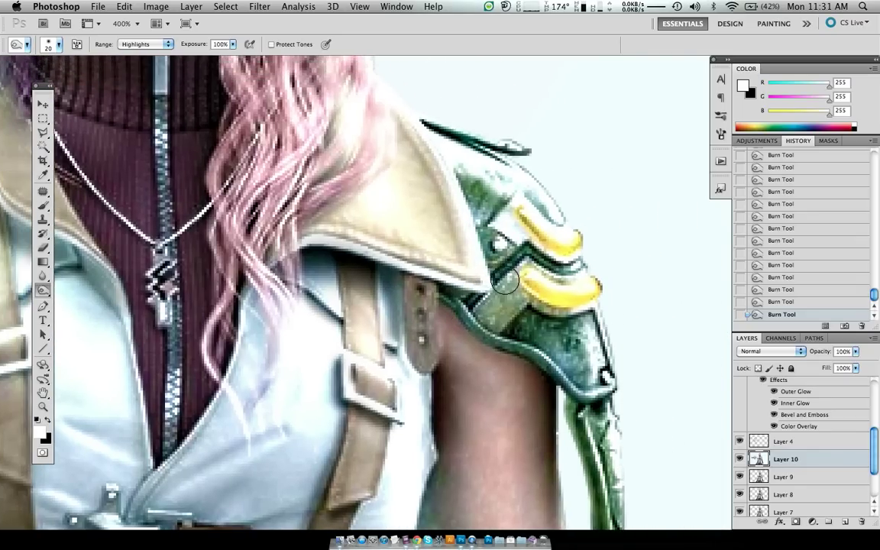
key(bracketleft)
key(bracketleft)
key(bracketleft)
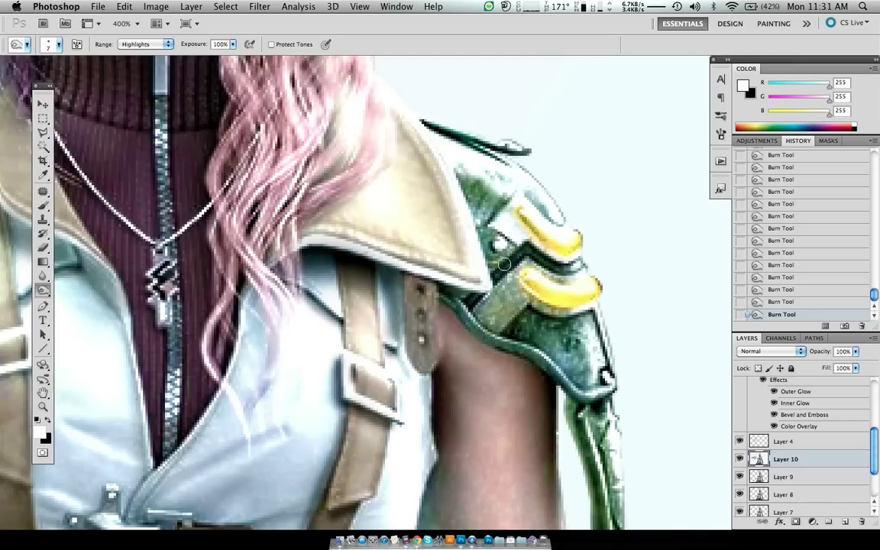
key(ctrl+z)
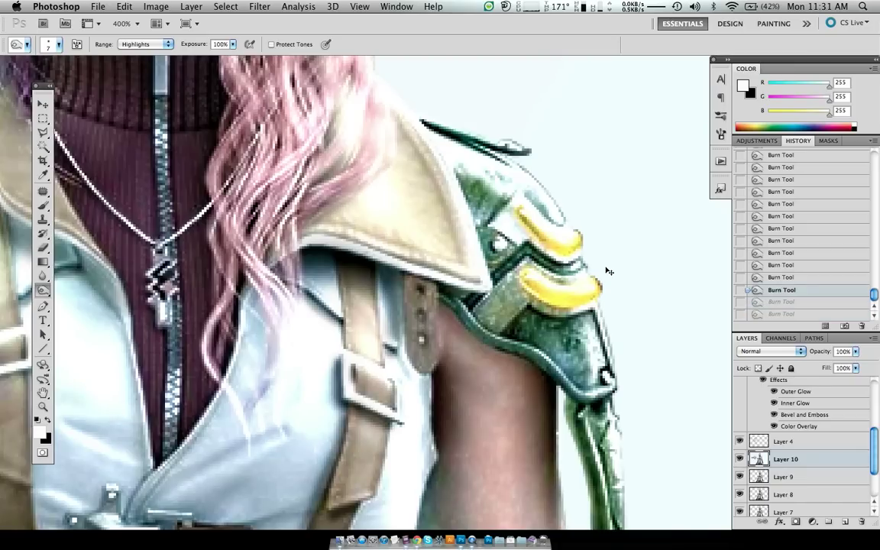
key(ctrl+z)
Step: At full-image view, step back about ten burn strokes, then redo the two most recent
key(ctrl+0)
key(ctrl+1)
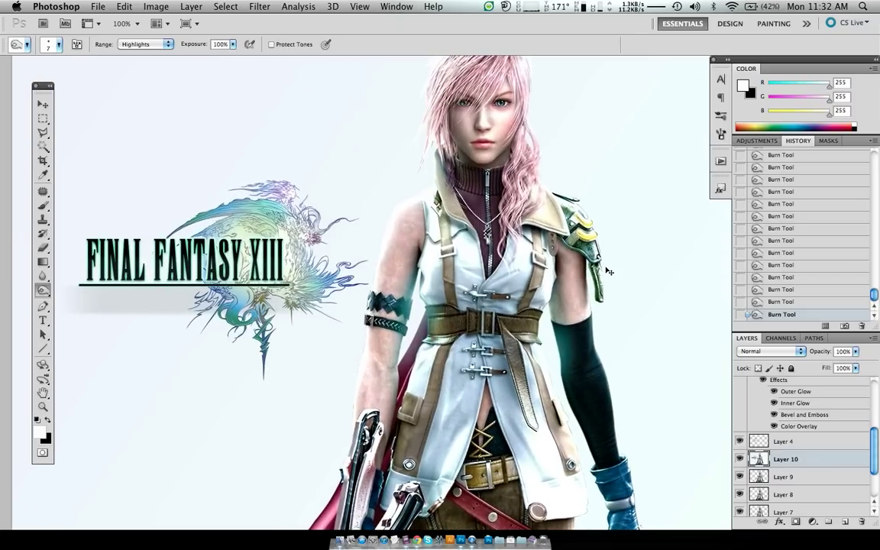
key(ctrl+alt+z)
key(ctrl+alt+z)
key(ctrl+alt+z)
key(ctrl+alt+z)
key(ctrl+alt+z)
key(ctrl+alt+z)
key(ctrl+alt+z)
key(ctrl+alt+z)
key(ctrl+alt+z)
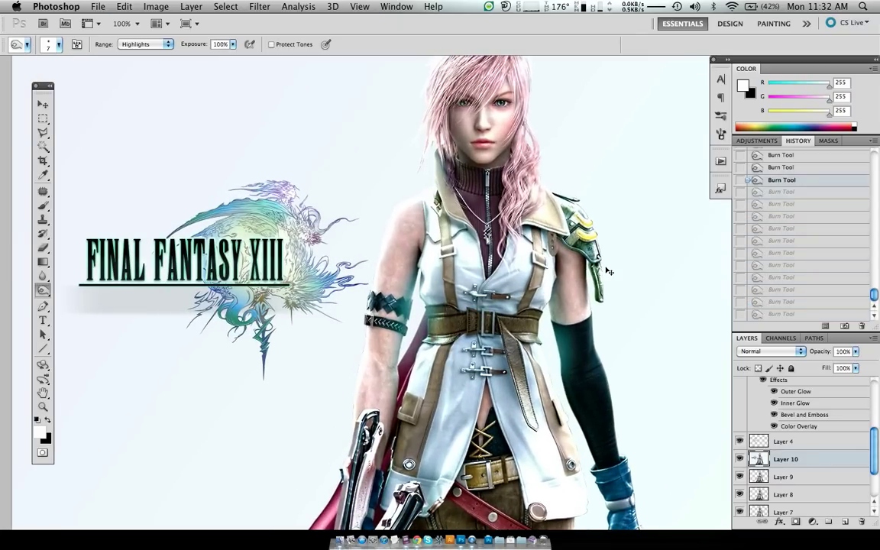
key(ctrl+alt+z)
key(ctrl+alt+z)
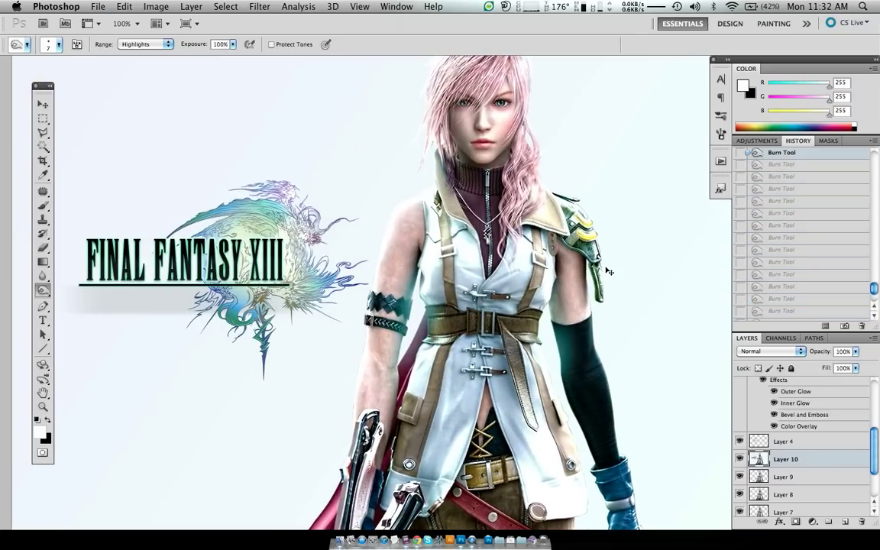
key(ctrl+shift+z)
key(ctrl+shift+z)
Step: Restore all undone burn steps by selecting the last Burn Tool History state
scroll(787, 231, down, 3)
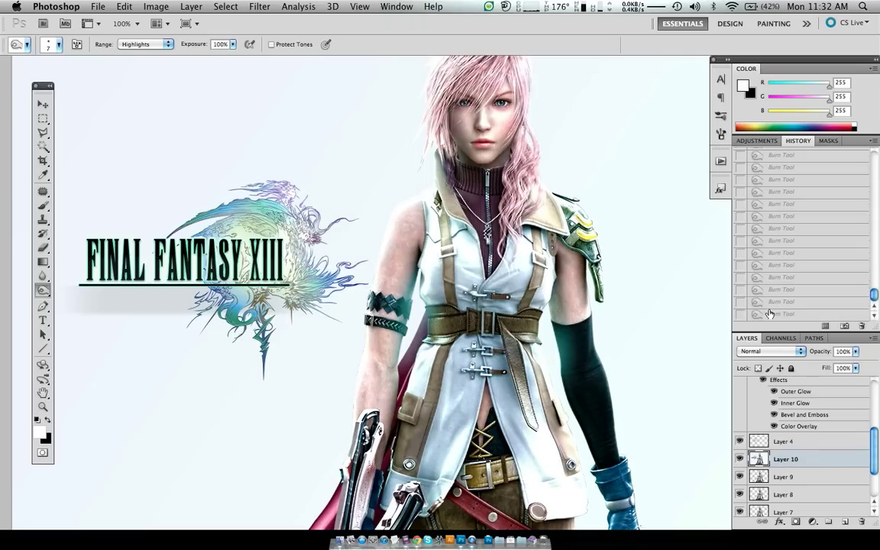
click(775, 315)
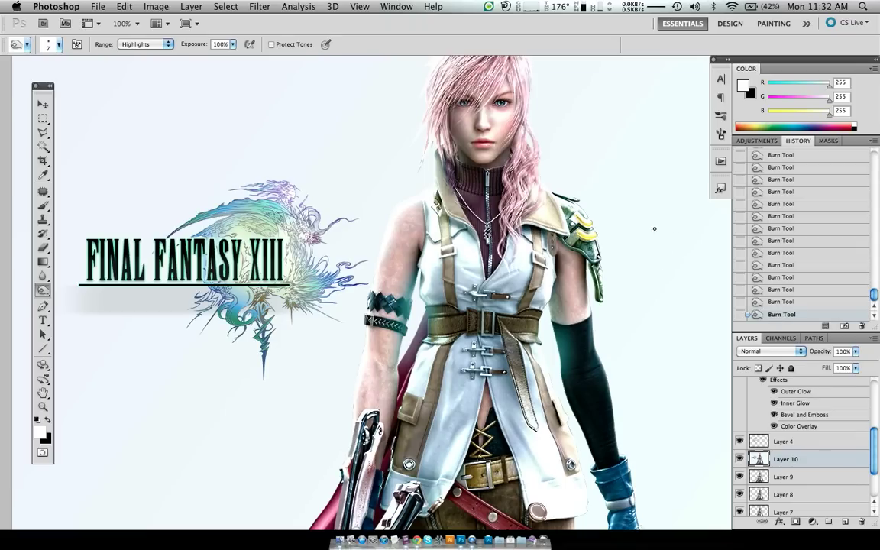
scroll(592, 227, up, 5)
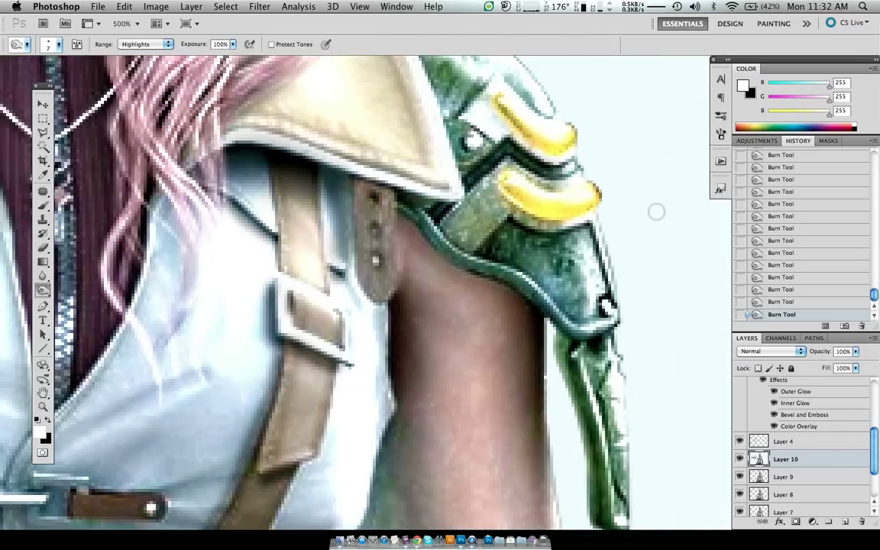
scroll(633, 234, up, 1)
scroll(633, 234, right, 1)
scroll(633, 233, up, 1)
scroll(633, 234, right, 1)
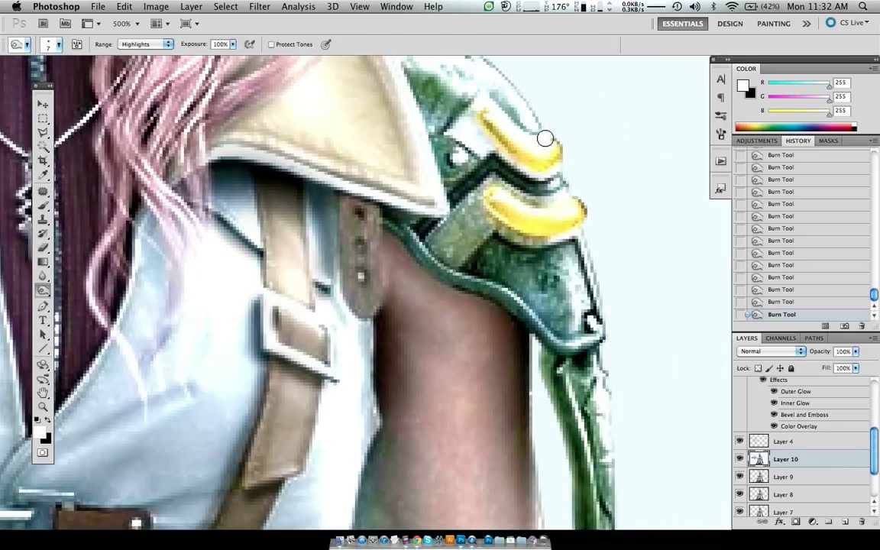
Step: Switch the burn range to Midtones and darken the upper yellow armour stripe
key(bracketleft)
key(bracketleft)
click(143, 44)
click(142, 35)
key(bracketright)
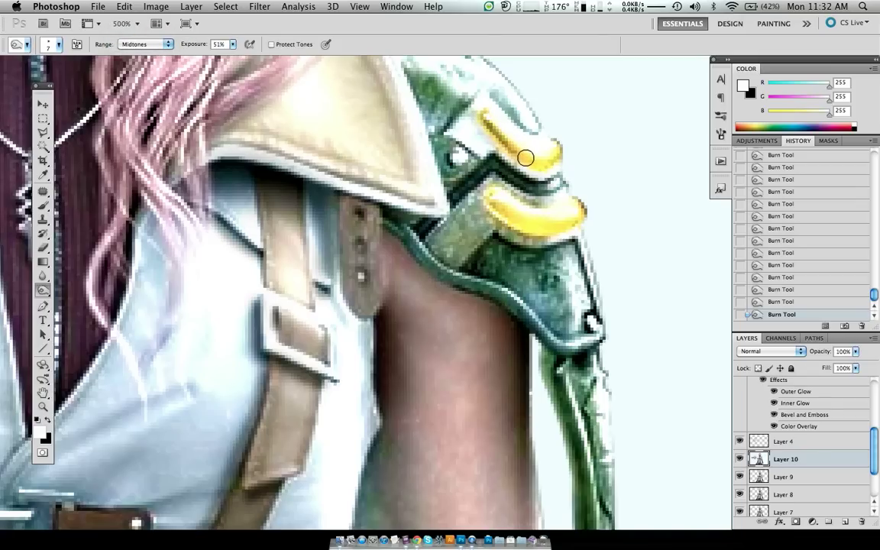
drag(525, 153, 478, 114)
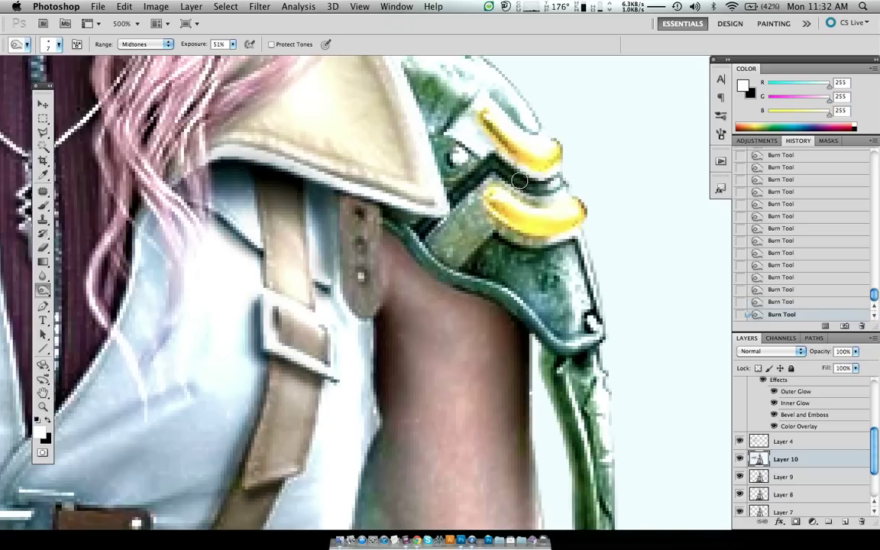
Step: Darken the green shoulder plating and its lower edge using varying brush sizes
scroll(478, 140, up, 2)
key(bracketright)
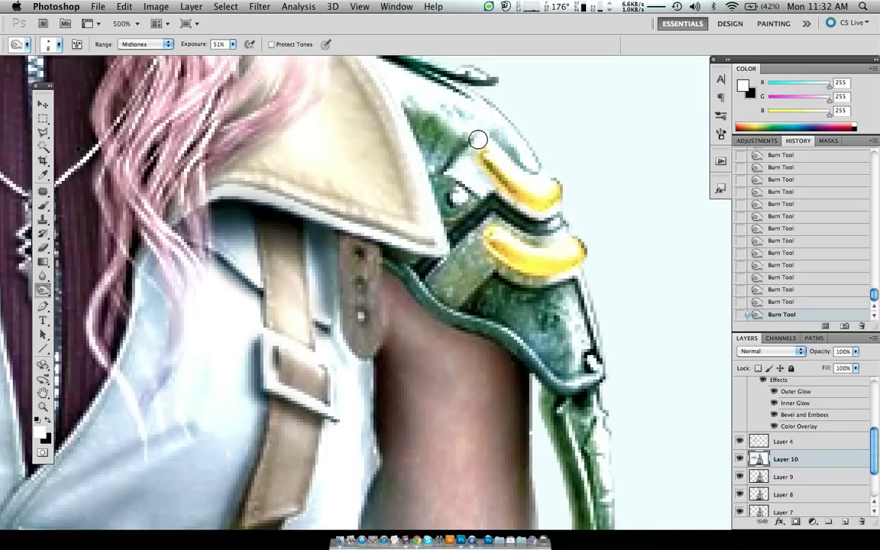
key(bracketright)
key(bracketright)
key(bracketright)
mouse_move(427, 120)
mouse_down()
mouse_move(439, 138)
mouse_move(476, 302)
mouse_up()
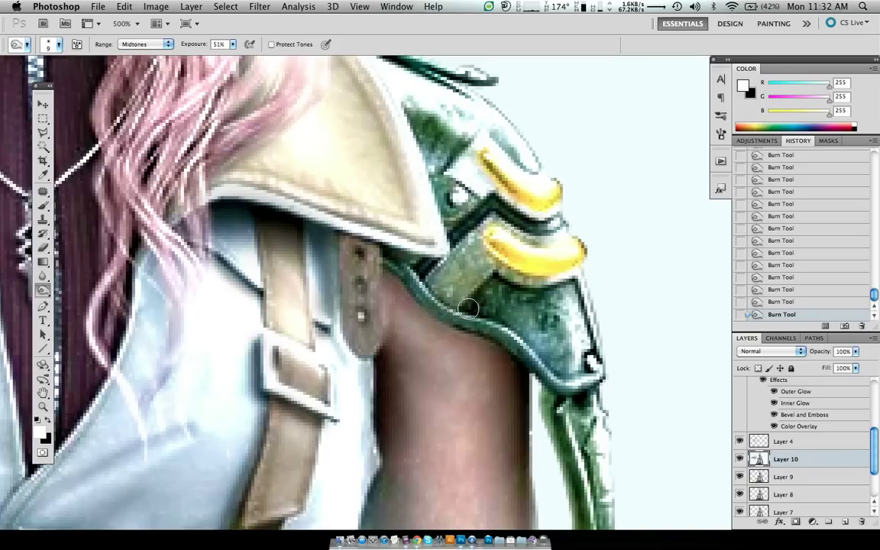
key(bracketleft)
key(bracketleft)
mouse_move(475, 302)
mouse_down()
mouse_move(504, 326)
mouse_move(560, 338)
mouse_move(522, 323)
mouse_move(528, 351)
mouse_up()
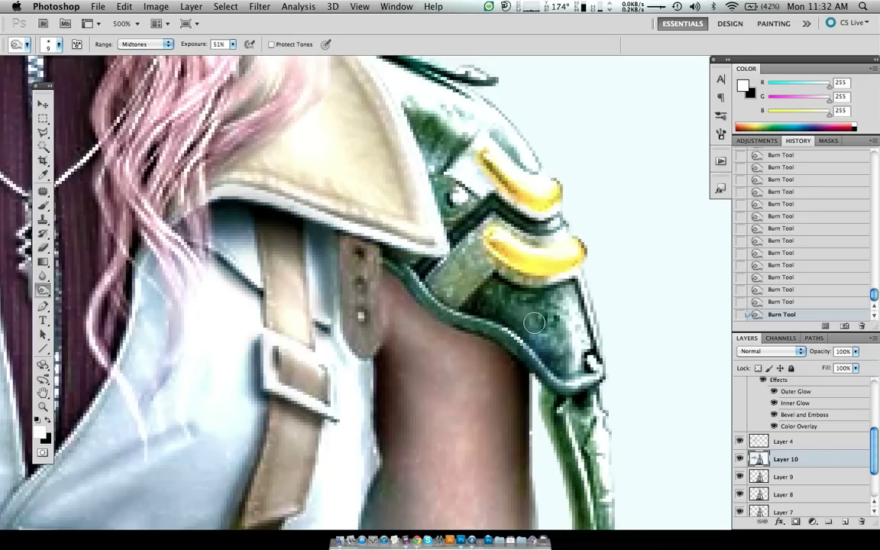
scroll(528, 350, down, 5)
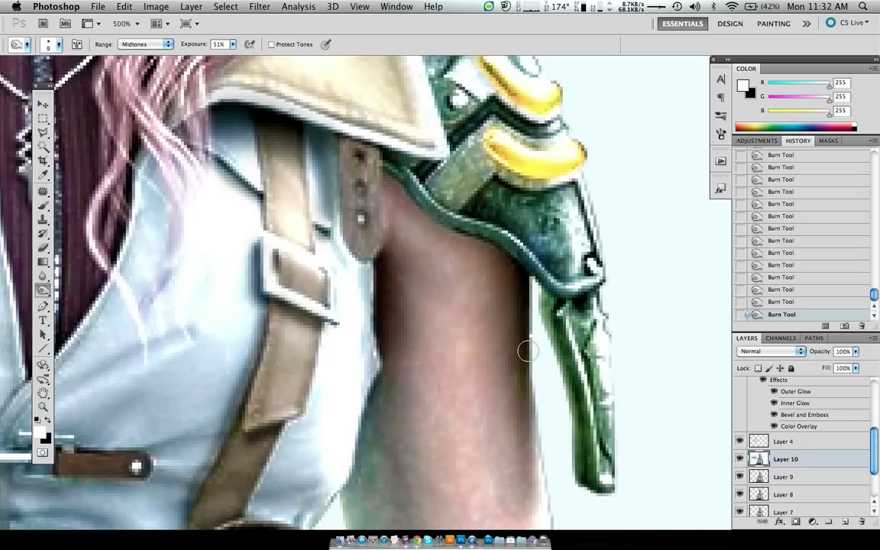
key(bracketleft)
key(bracketleft)
key(bracketleft)
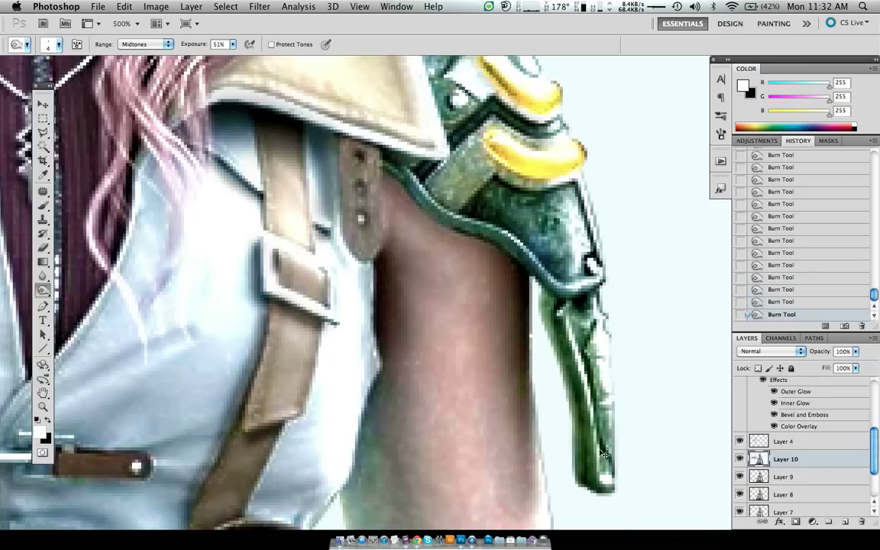
key(super+1)
Step: Toggle the last burn stroke off and on, then zoom in and pan to the white vest
key(super+z)
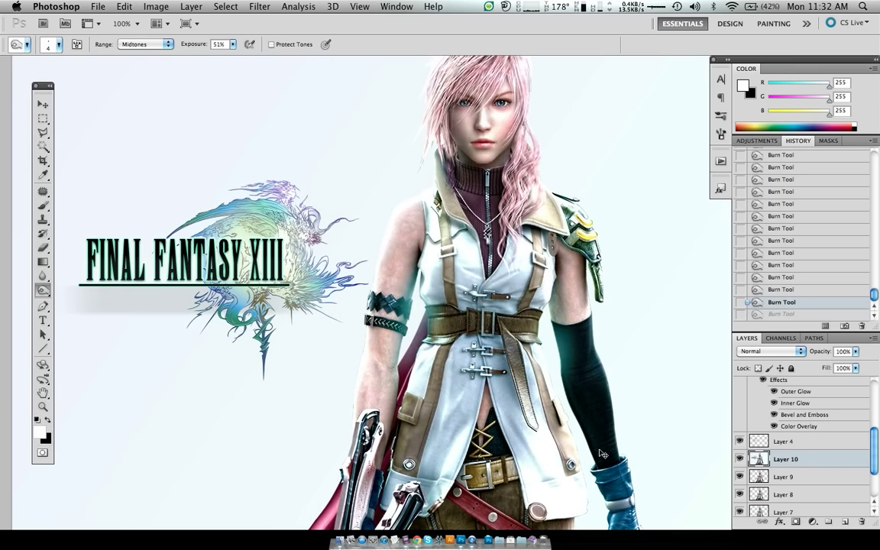
key(super+z)
key(super+plus)
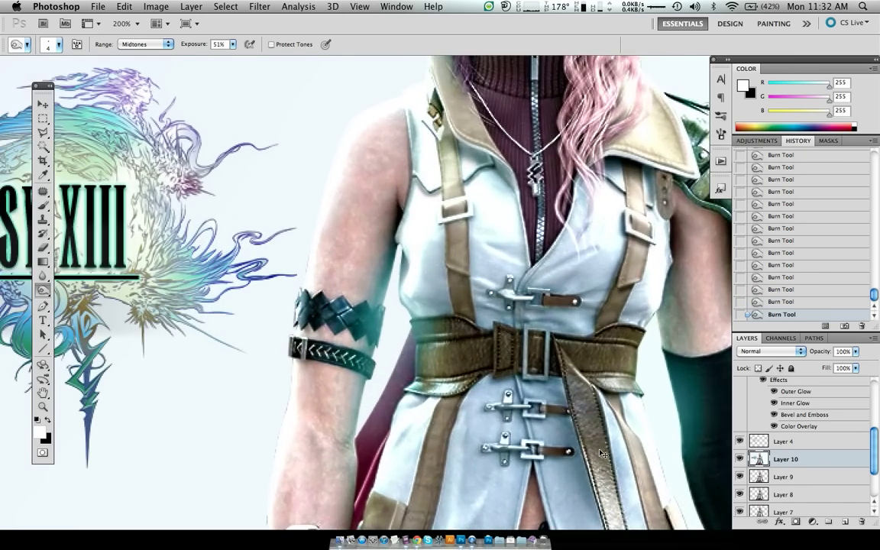
key(super+plus)
key(super+plus)
key(super+plus)
scroll(599, 450, down, 2)
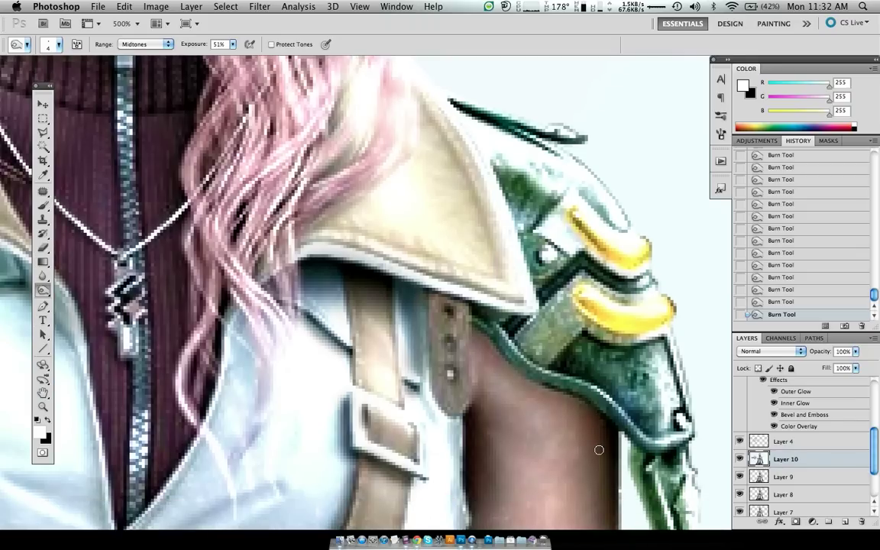
key(super+minus)
key(super+plus)
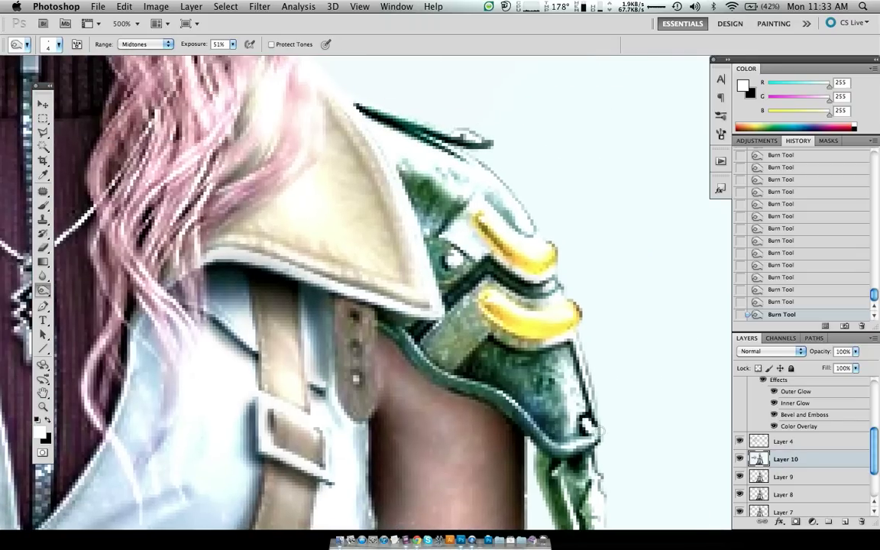
scroll(391, 183, down, 5)
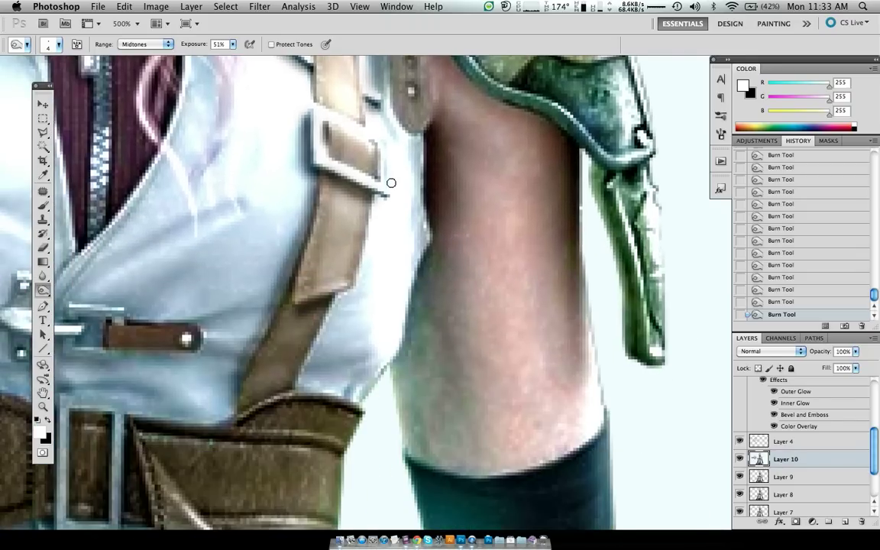
scroll(391, 183, left, 2)
scroll(382, 187, left, 1)
scroll(367, 193, left, 5)
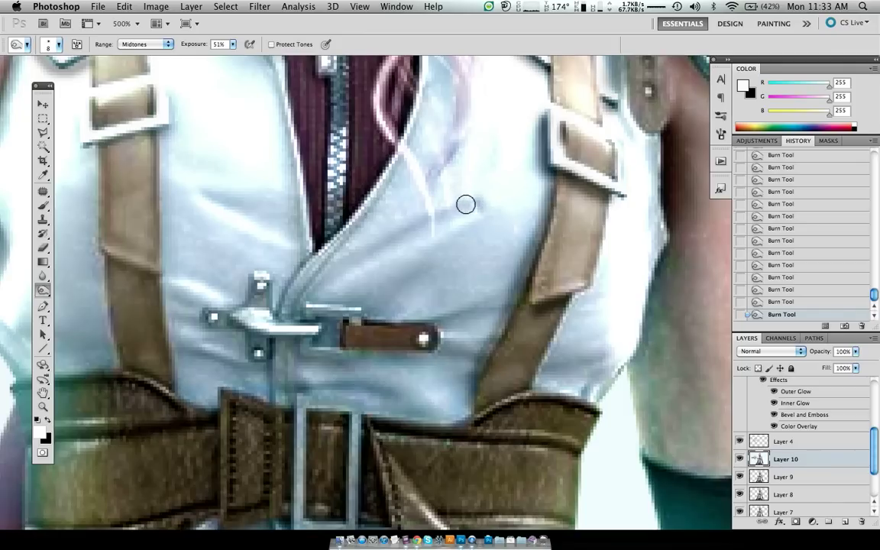
Step: Burn a fold across the white vest, undo the extra collar stroke, and view at 100%
drag(466, 202, 428, 220)
drag(352, 226, 317, 245)
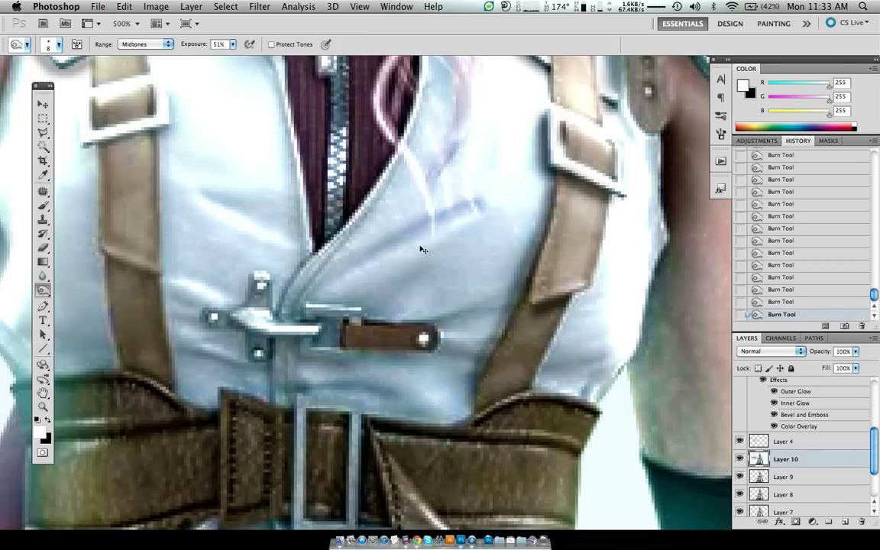
key(ctrl+z)
key(ctrl+0)
key(ctrl+1)
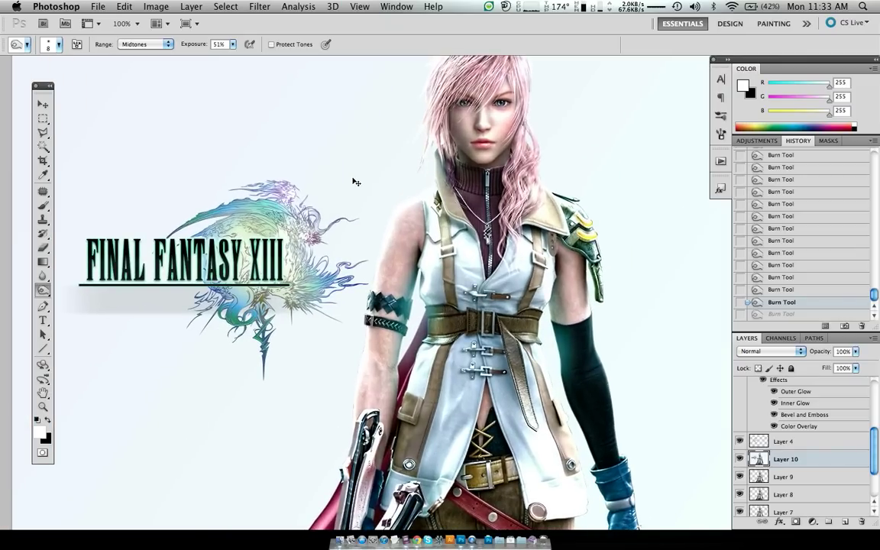
Step: Darken the vest near the strap buckle and along the zipper edge
key(ctrl+z)
key(ctrl+plus)
key(ctrl+plus)
key(ctrl+plus)
scroll(354, 179, right, 5)
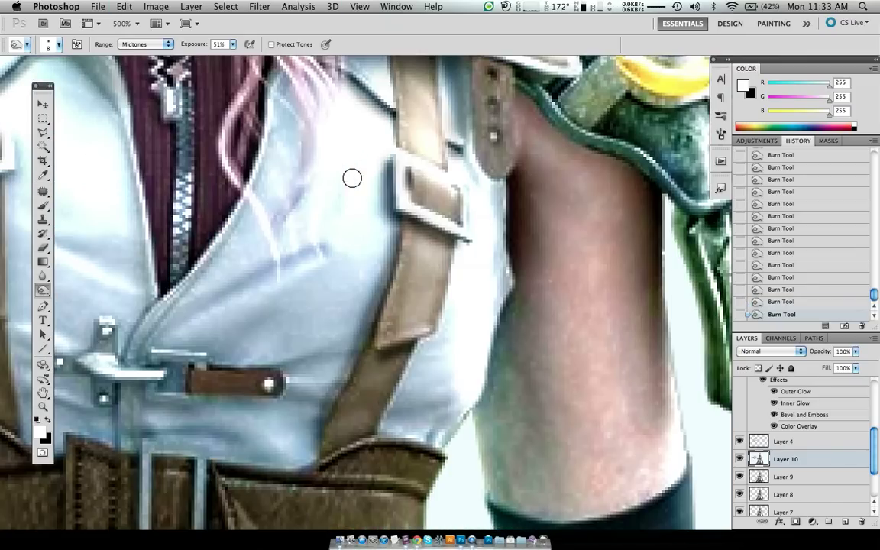
key(ctrl+z)
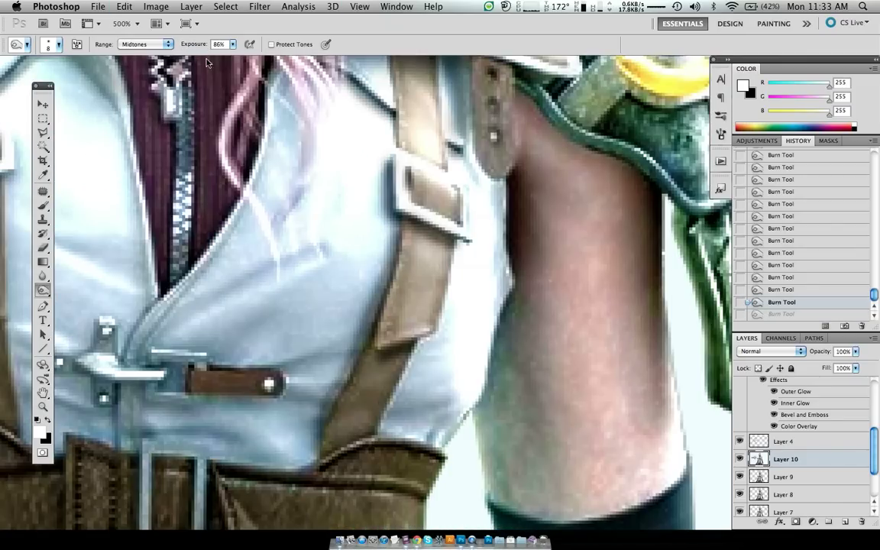
drag(324, 249, 317, 249)
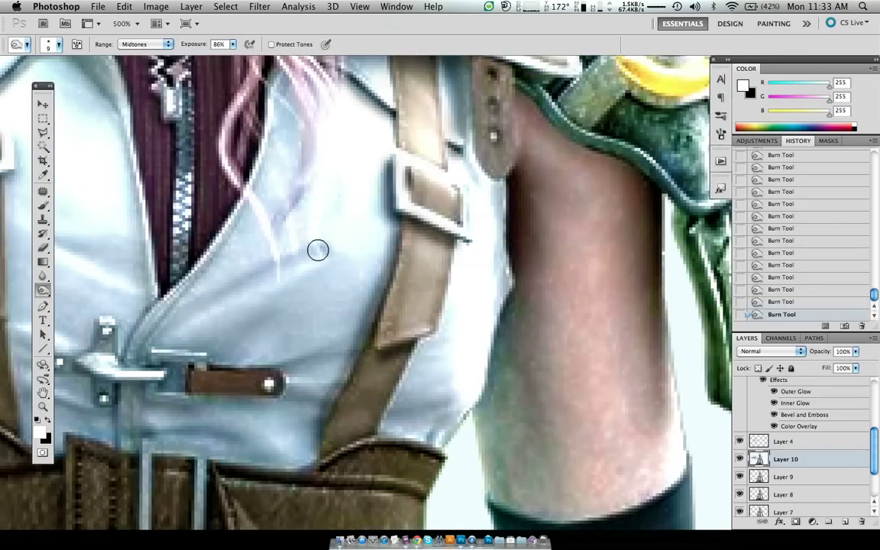
drag(242, 290, 238, 286)
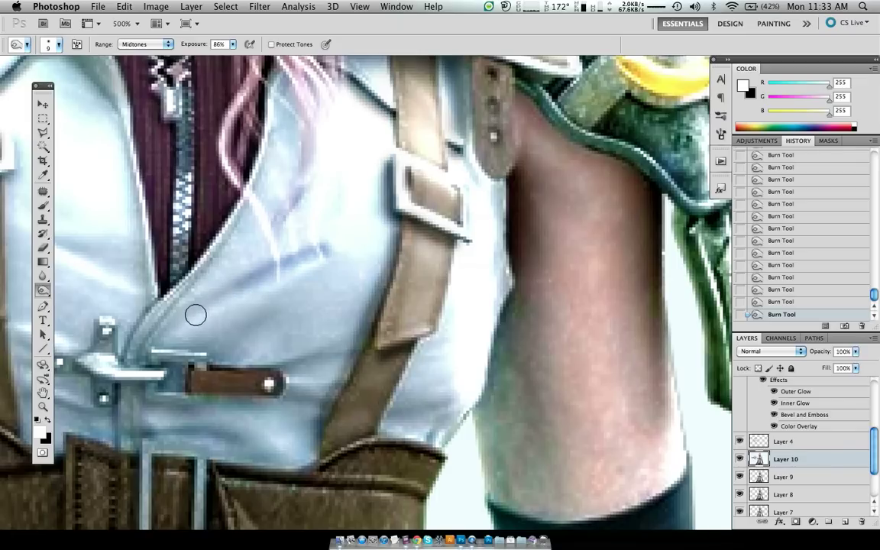
drag(197, 314, 191, 318)
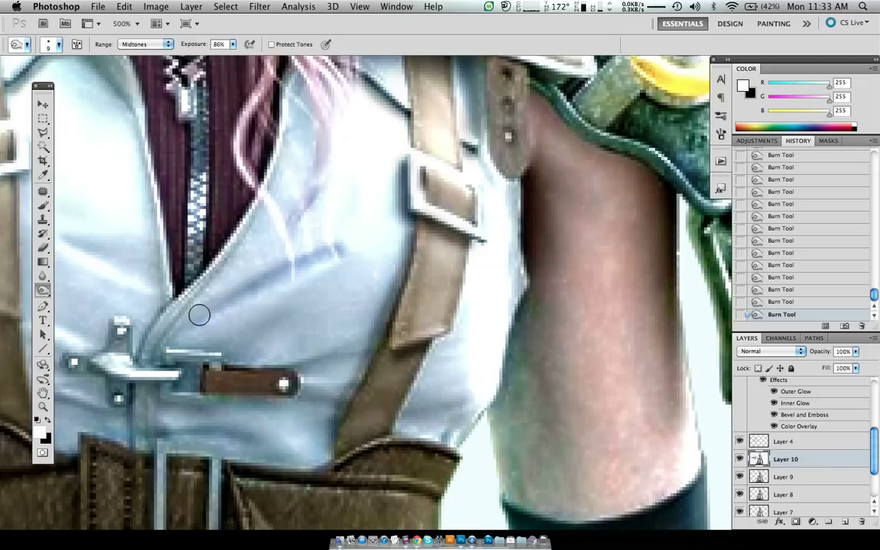
Step: Burn the vest fold left of the zipper, and undo a trial stroke above the belt
scroll(199, 312, left, 5)
scroll(199, 312, up, 2)
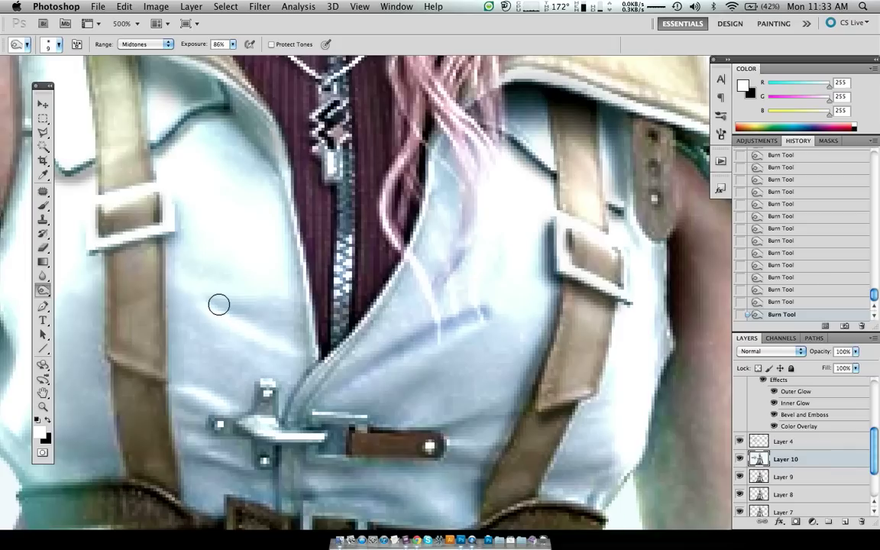
key(bracketright)
key(bracketright)
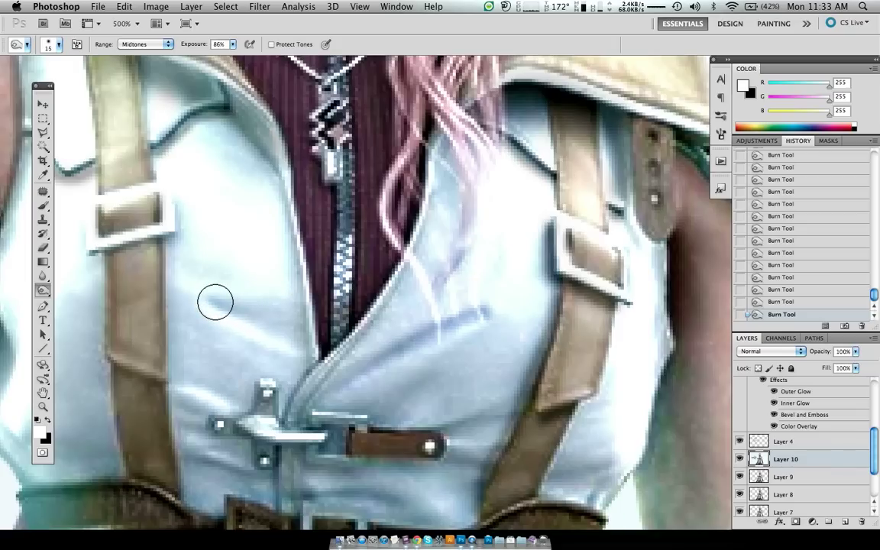
mouse_move(217, 299)
mouse_down()
mouse_move(269, 314)
mouse_move(243, 269)
mouse_up()
scroll(227, 356, down, 2)
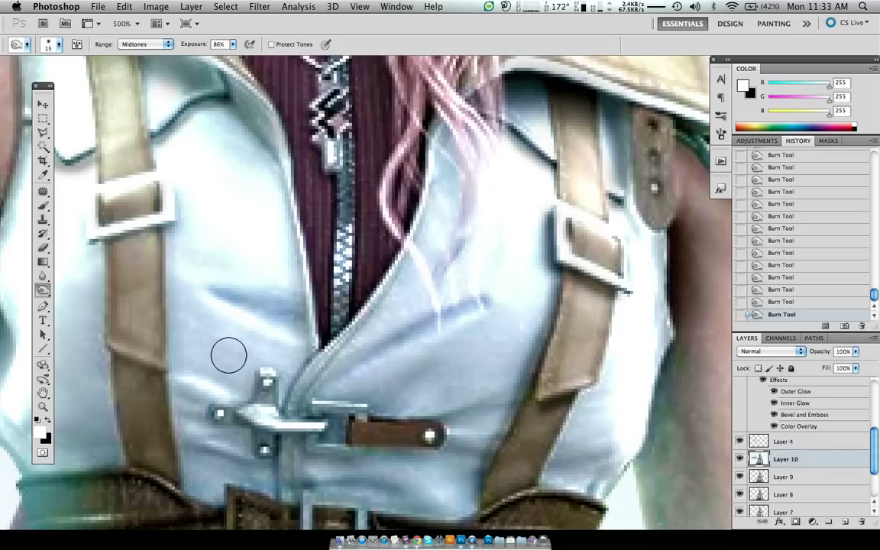
scroll(228, 354, down, 2)
scroll(230, 354, down, 3)
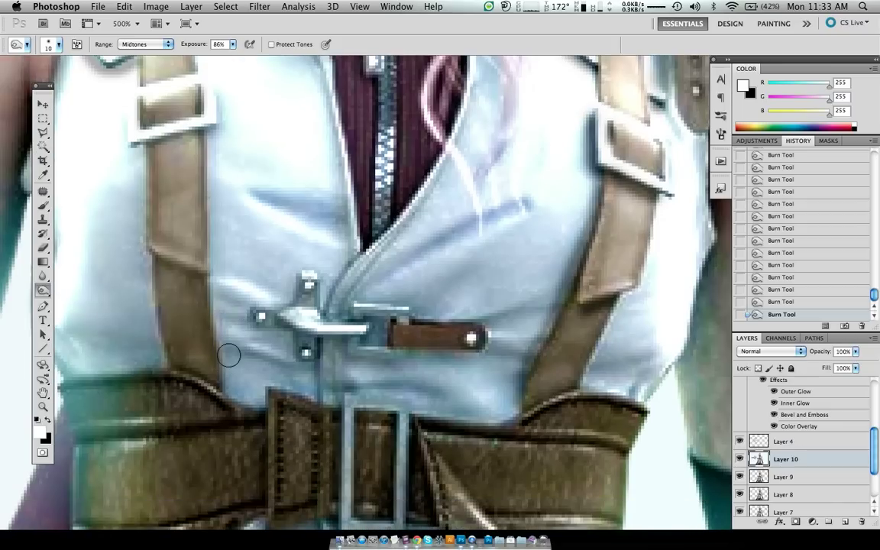
key(bracketleft)
key(bracketleft)
key(bracketleft)
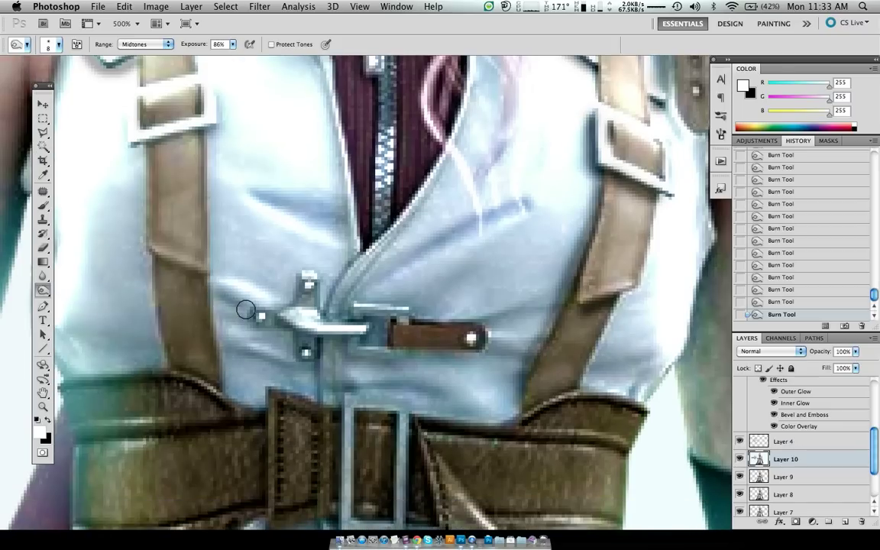
mouse_move(219, 317)
mouse_down()
mouse_move(276, 368)
mouse_move(252, 328)
mouse_up()
key(ctrl+z)
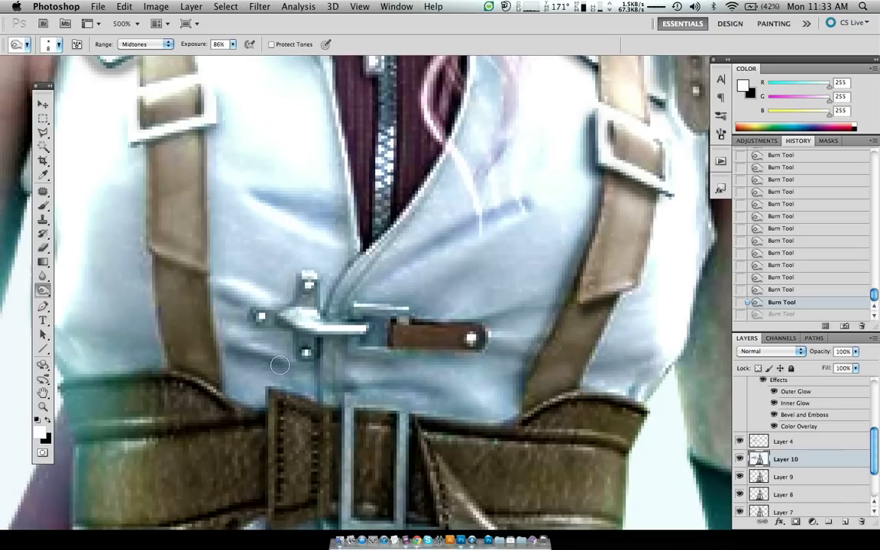
key(shift+o)
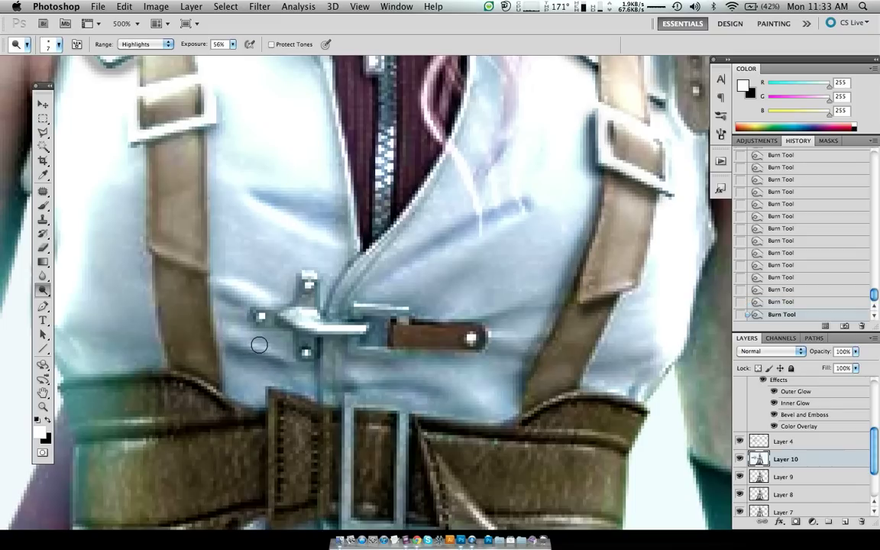
Step: Dodge the vest left of the metal hook, redoing it at a gentler 33% exposure
drag(259, 345, 207, 326)
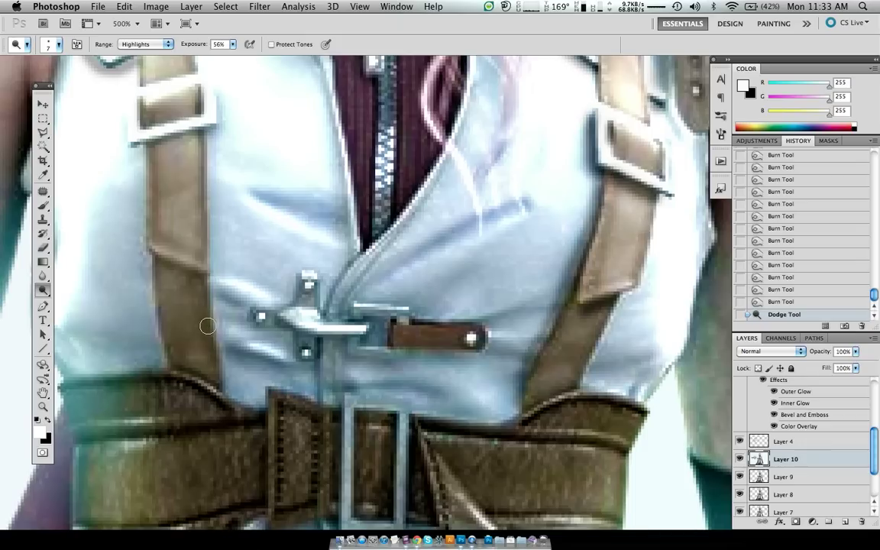
key(ctrl+z)
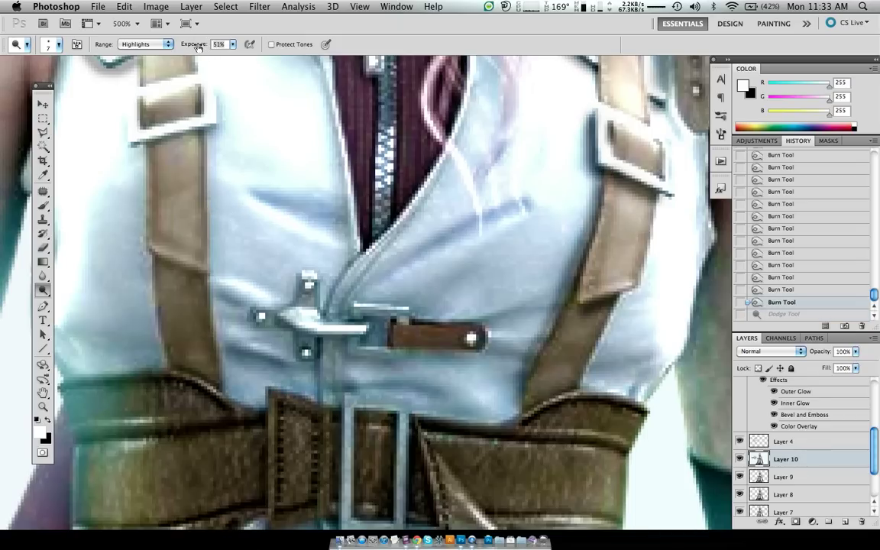
drag(197, 46, 173, 44)
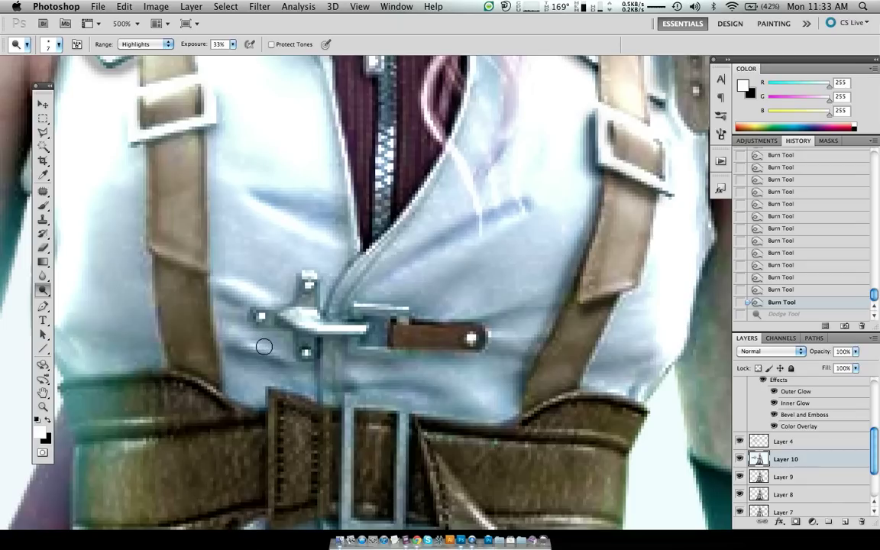
drag(263, 347, 271, 355)
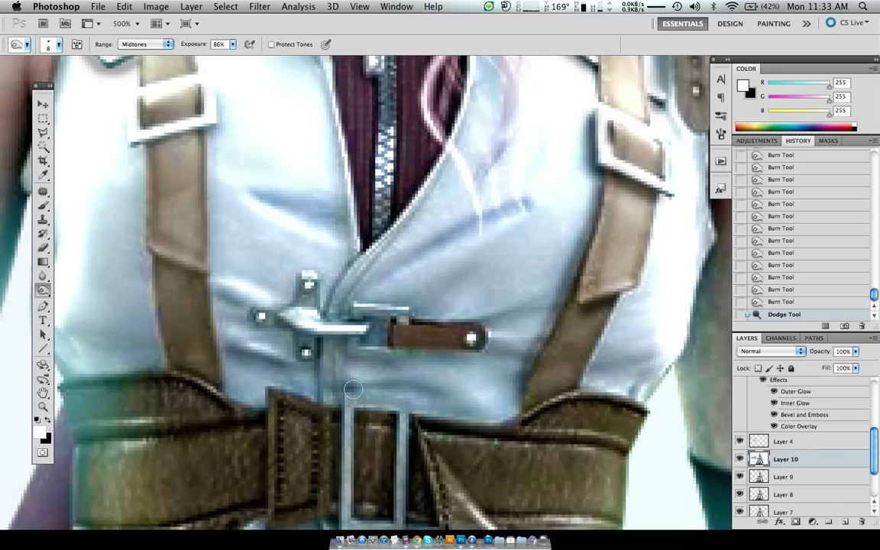
Step: Burn the vest above the buckle and strap tab, and darken the right brown strap
drag(390, 365, 418, 393)
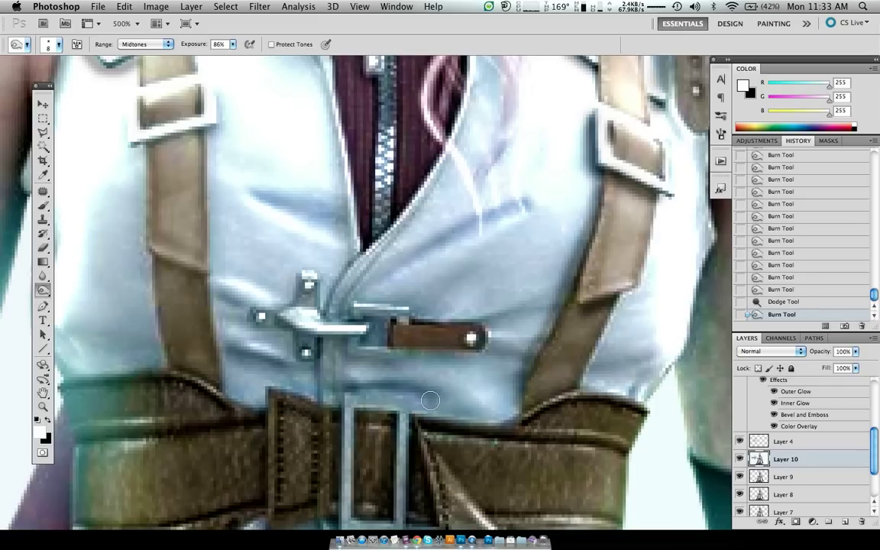
scroll(391, 413, right, 3)
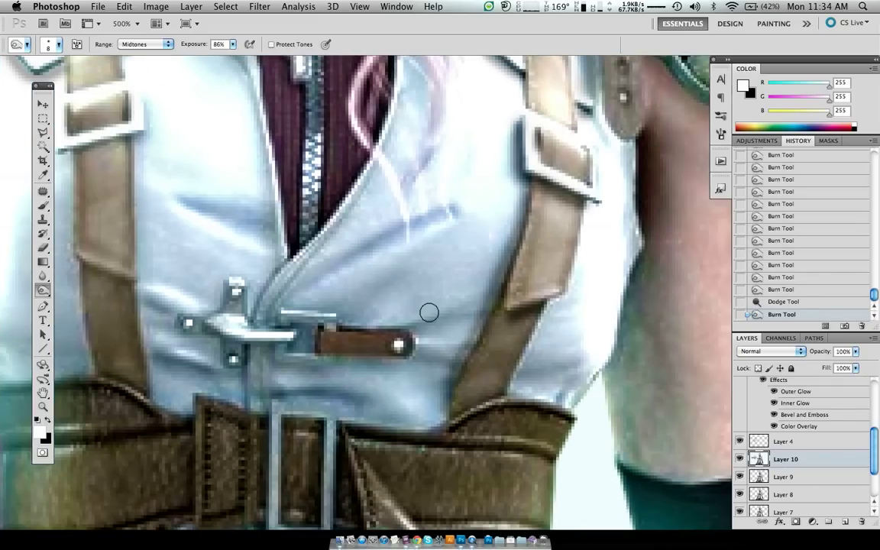
drag(374, 296, 404, 289)
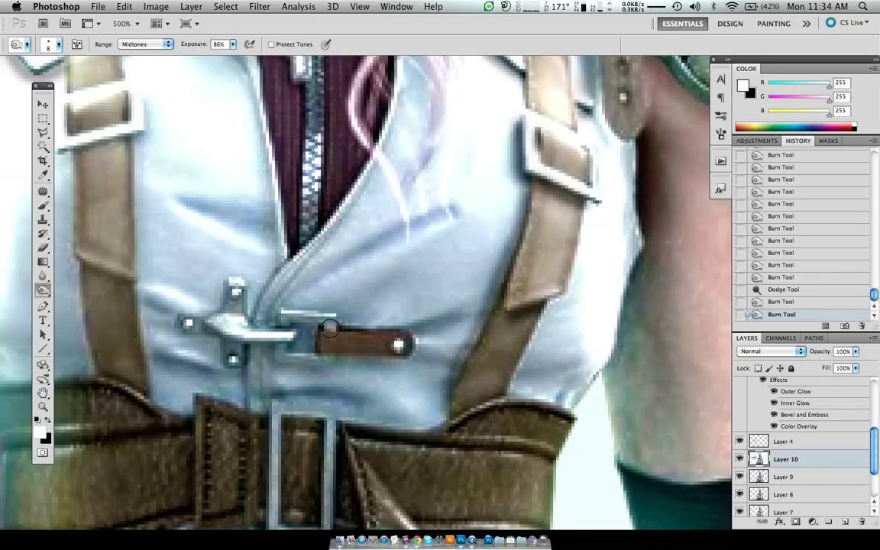
scroll(428, 344, right, 1)
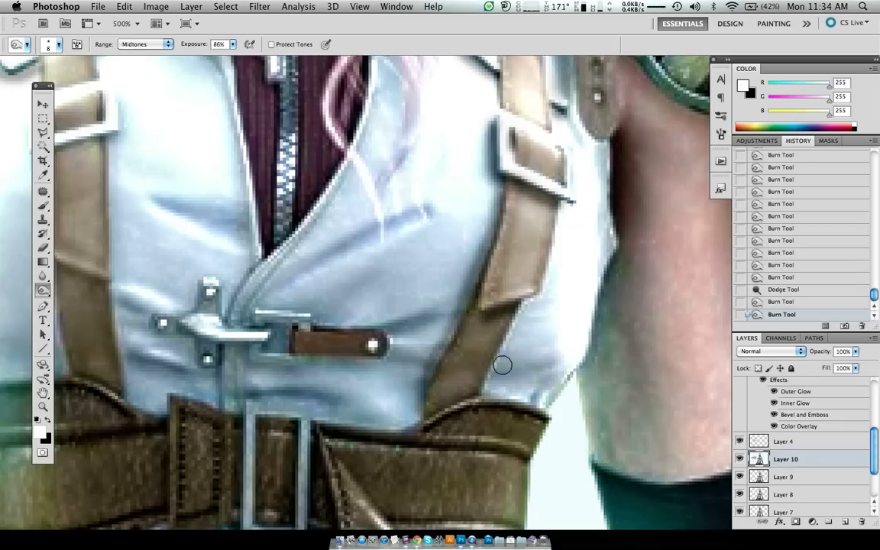
drag(452, 342, 497, 324)
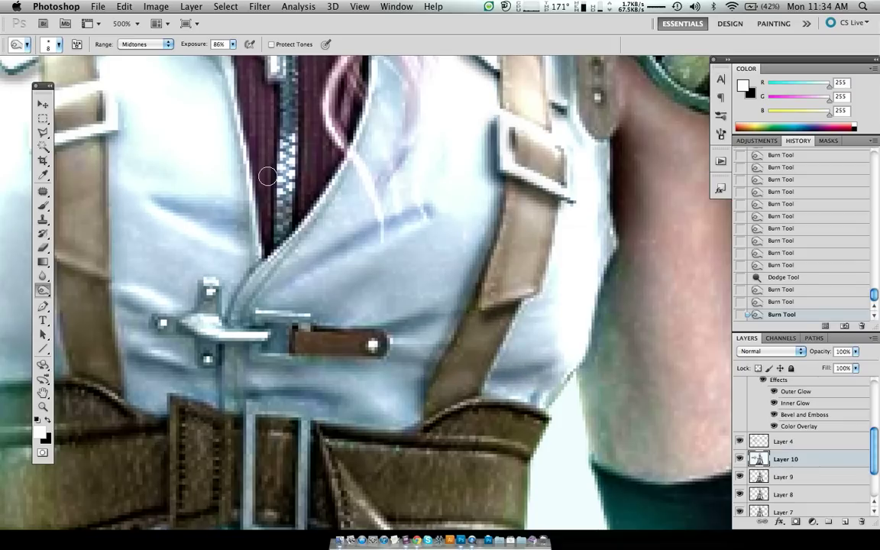
key(ctrl+z)
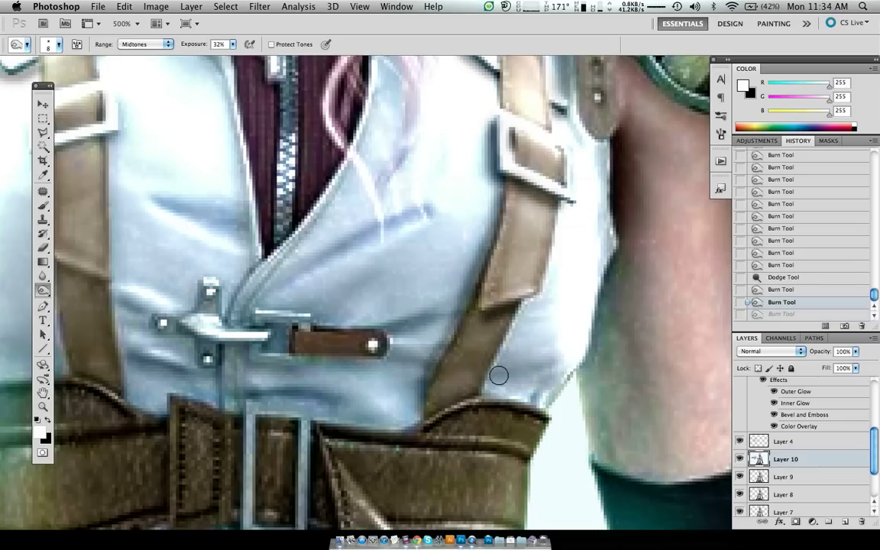
key(ctrl+z)
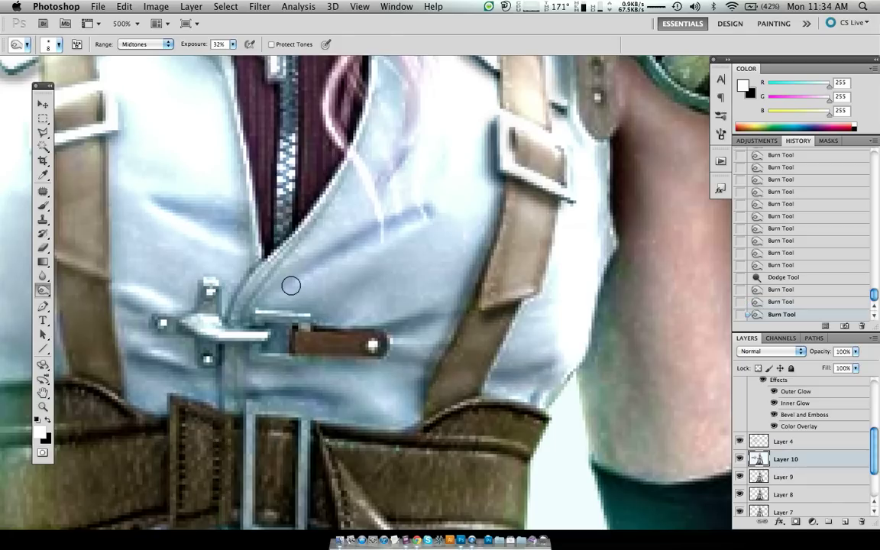
Step: Burn the pink hair edge beside the lapel with a size-15 brush, Highlights, 65% exposure
scroll(255, 276, down, 3)
scroll(255, 276, left, 2)
scroll(255, 277, up, 2)
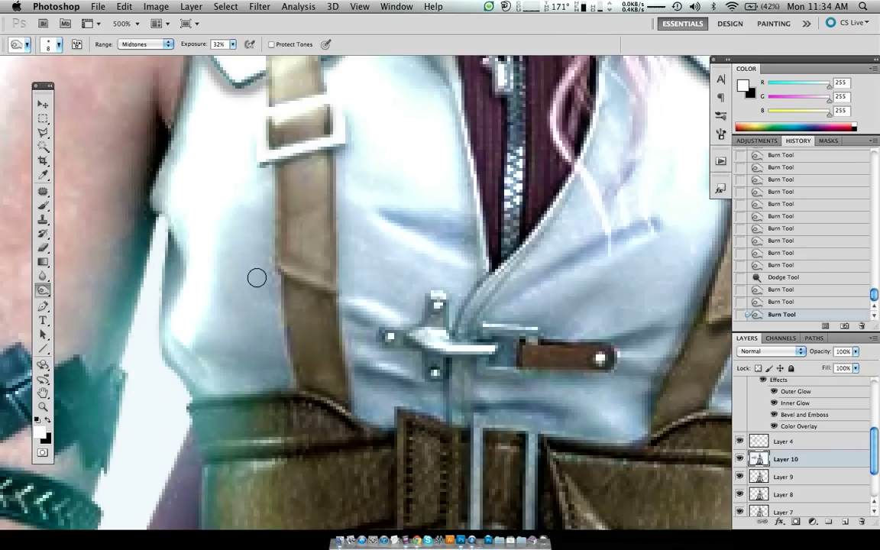
scroll(257, 278, left, 3)
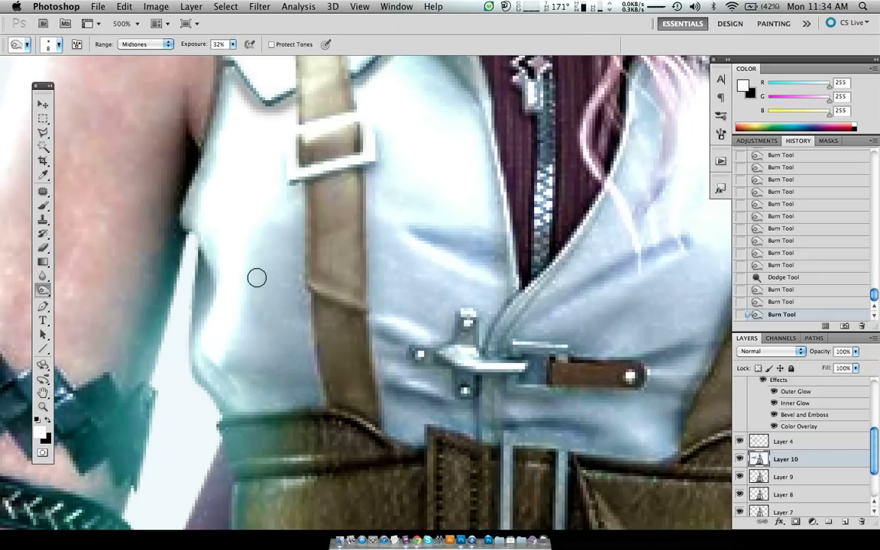
scroll(257, 278, up, 2)
scroll(257, 278, right, 1)
scroll(257, 277, up, 2)
scroll(257, 277, right, 1)
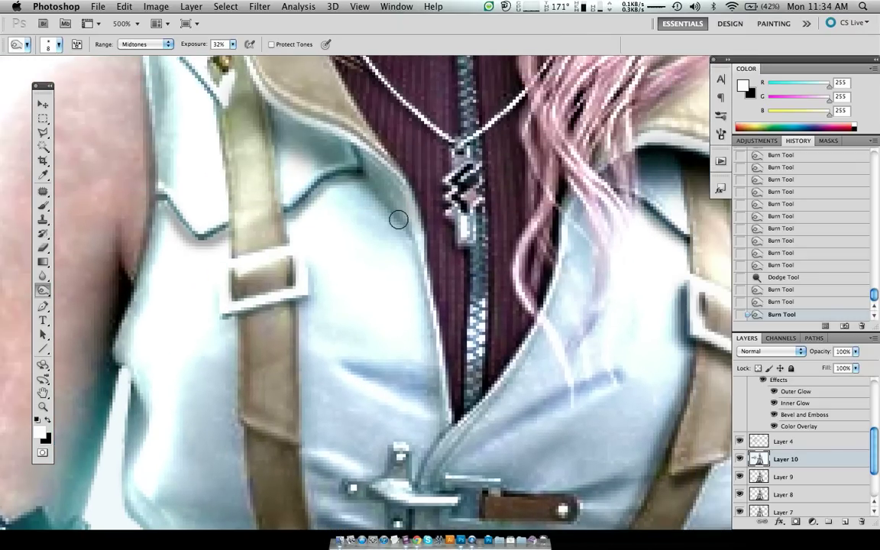
key(bracketright)
key(bracketright)
key(bracketright)
drag(573, 243, 574, 251)
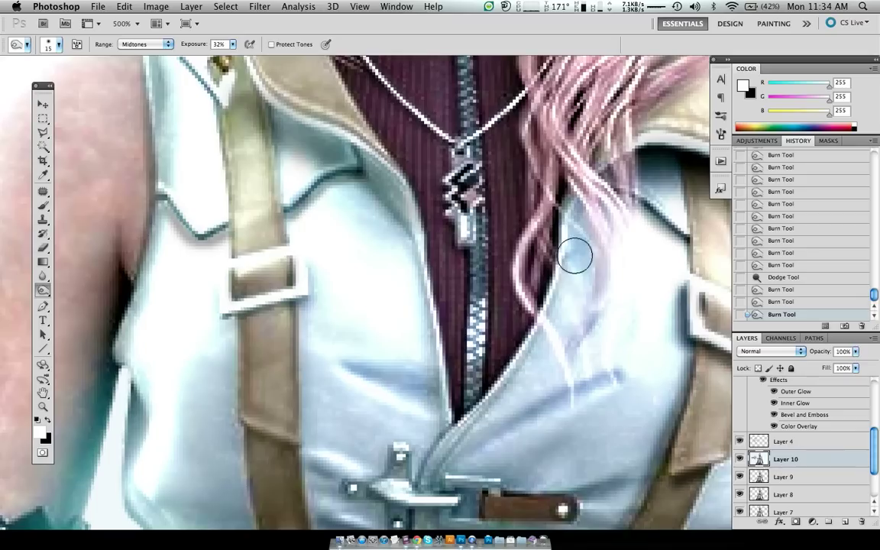
key(ctrl+z)
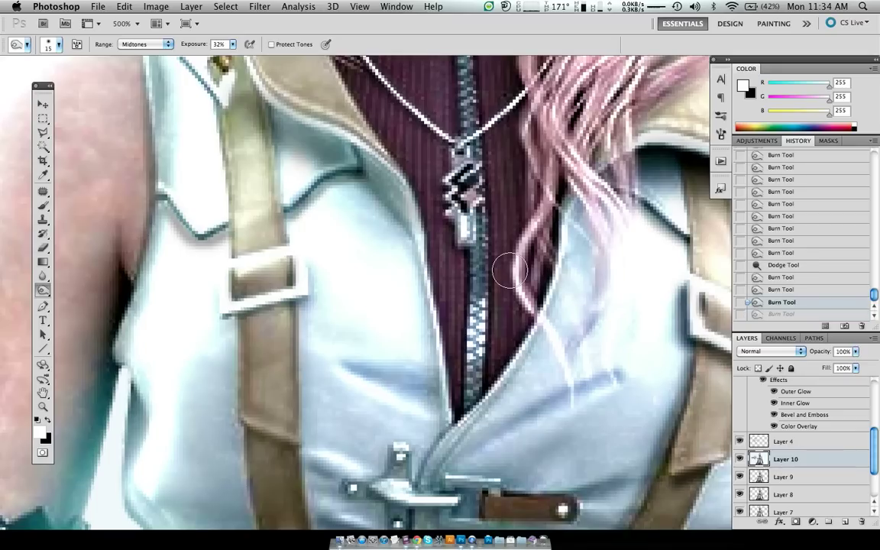
key(alt+shift+h)
drag(192, 44, 221, 45)
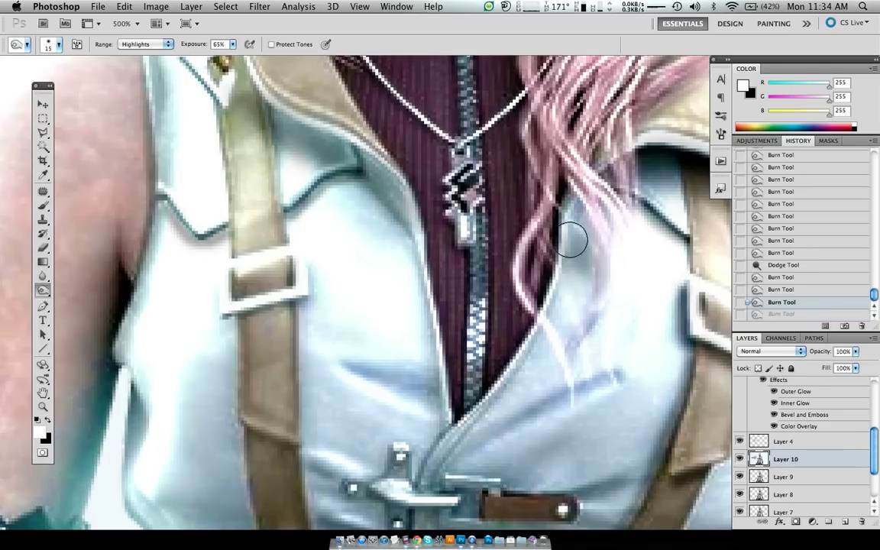
drag(574, 239, 575, 295)
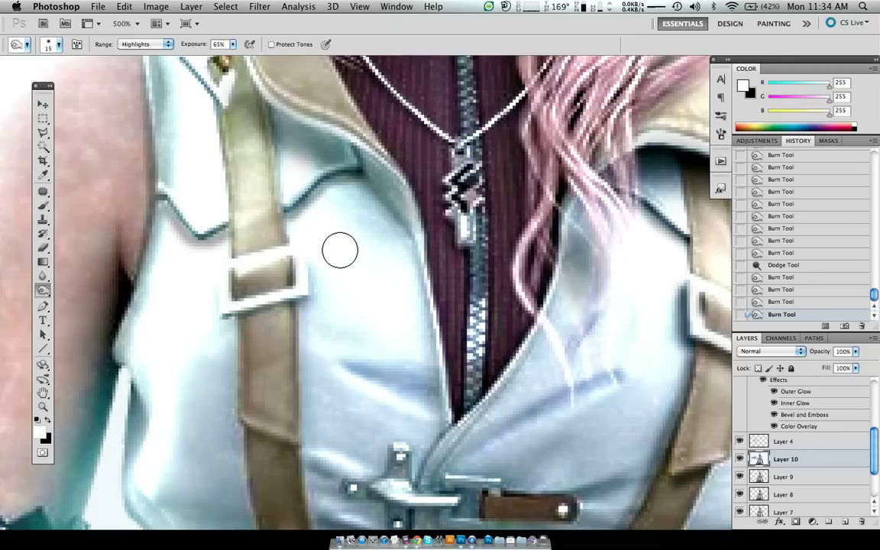
Step: Darken the zipper below the collar with a size-35 brush, then shrink it to 10
scroll(340, 251, up, 3)
scroll(340, 251, left, 3)
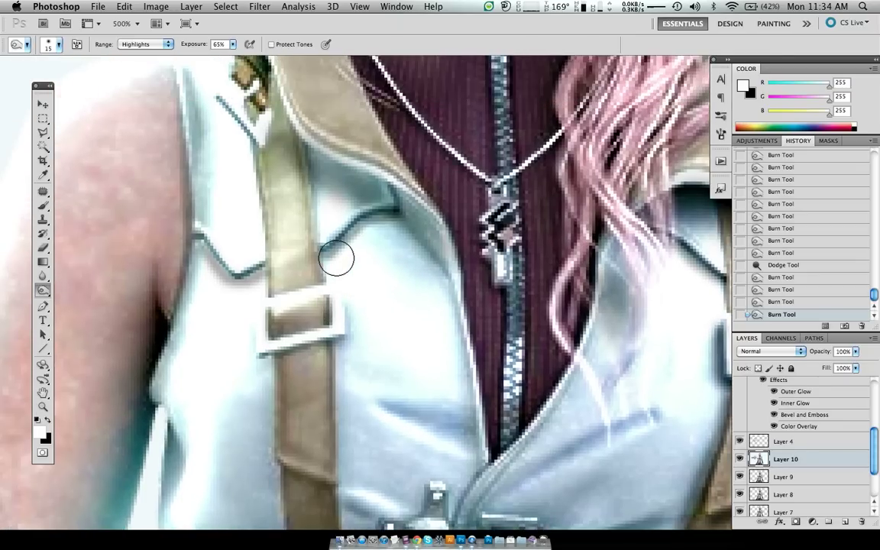
scroll(336, 260, up, 10)
key(bracketright)
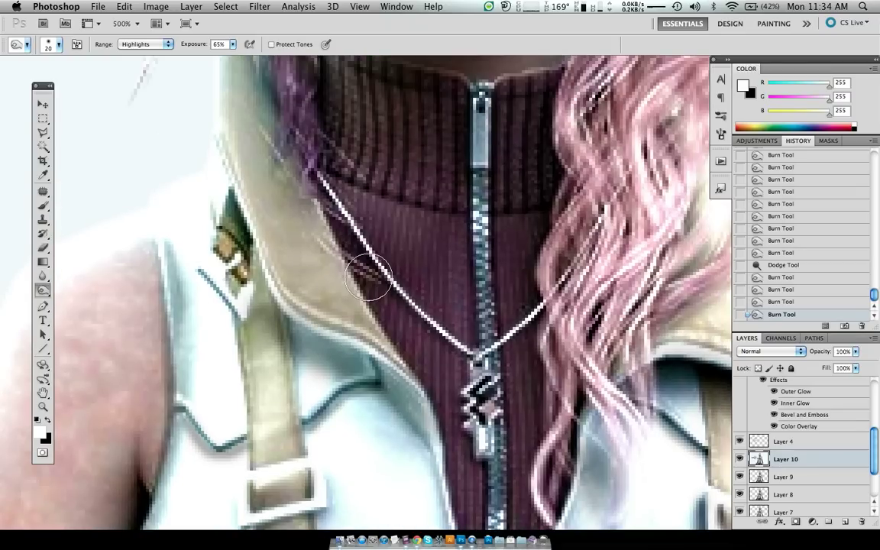
key(bracketright)
mouse_move(476, 258)
mouse_down()
mouse_move(515, 196)
mouse_move(471, 269)
mouse_move(521, 181)
mouse_up()
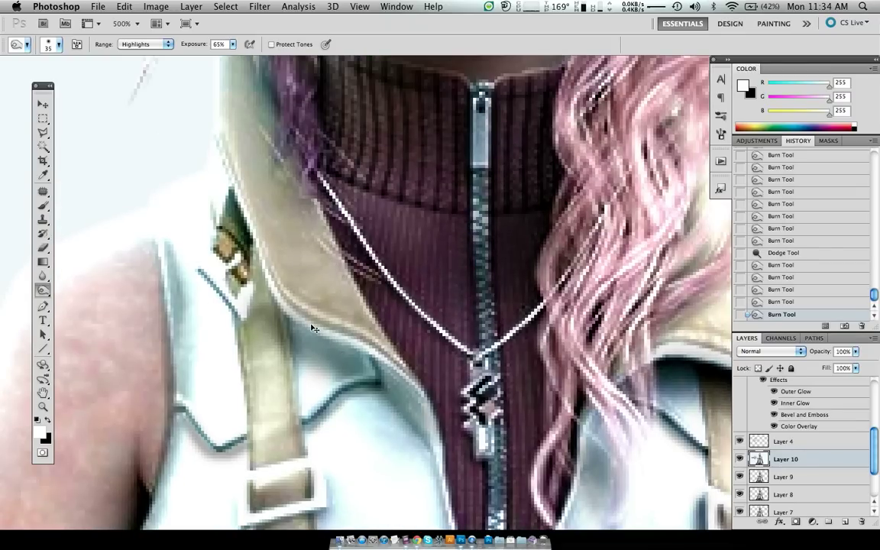
key(ctrl+z)
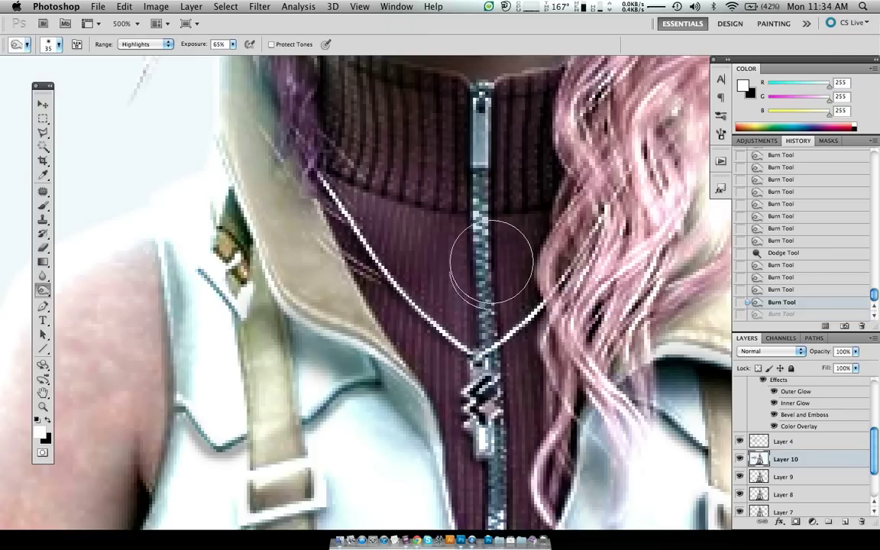
drag(492, 255, 441, 304)
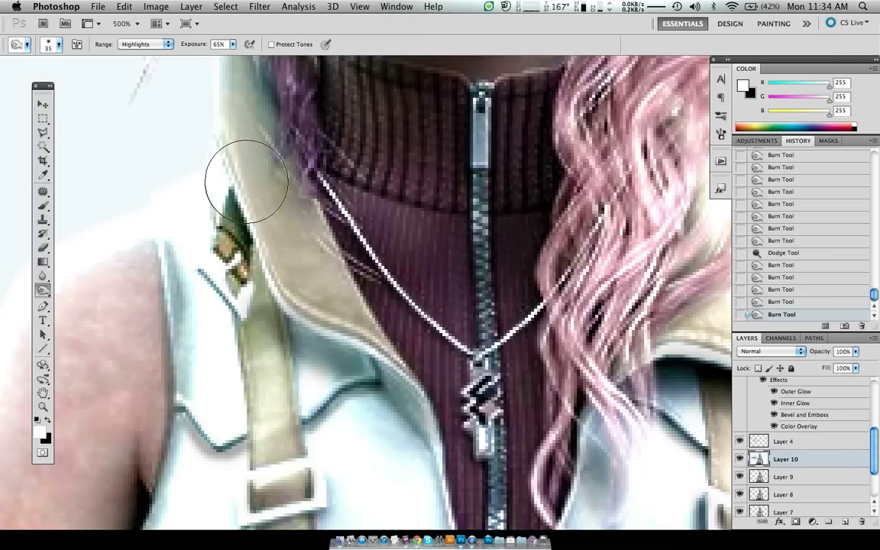
scroll(246, 179, down, 5)
scroll(247, 176, down, 3)
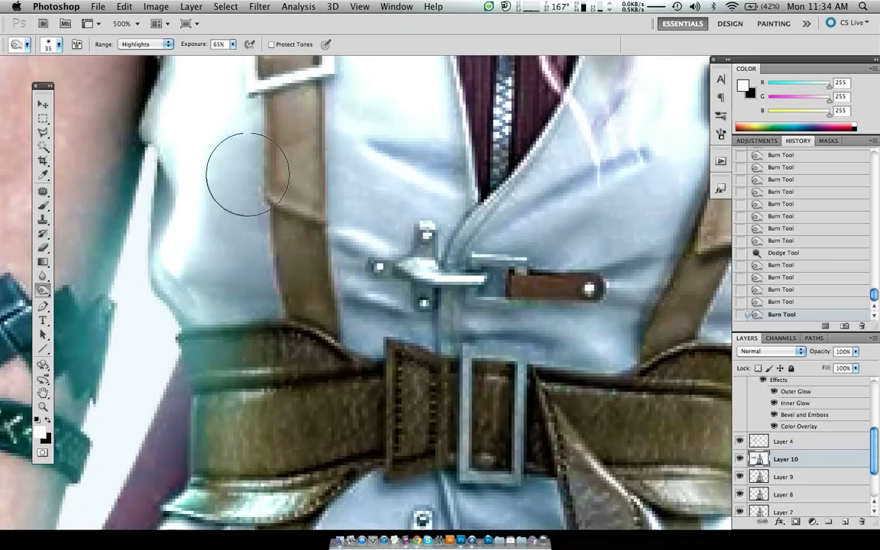
scroll(245, 117, up, 5)
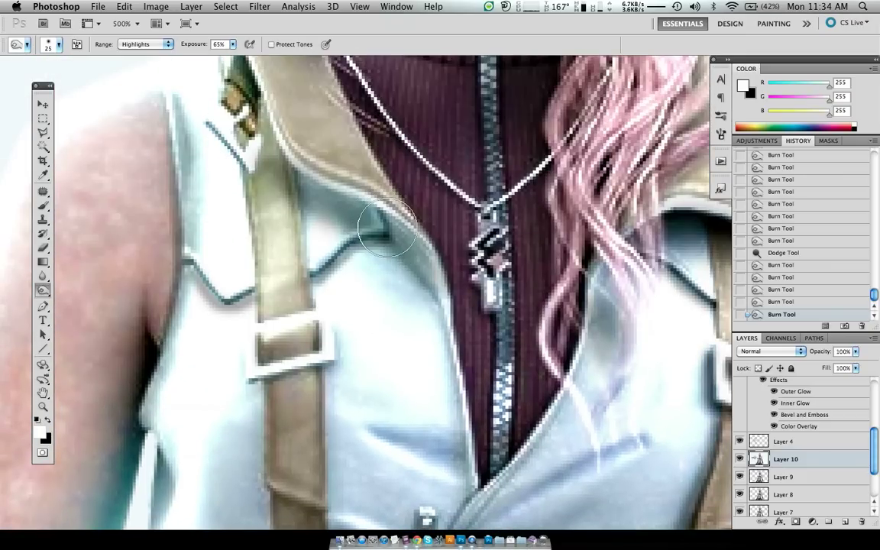
key(bracketleft)
key(bracketleft)
key(bracketleft)
scroll(367, 214, down, 10)
Step: Burn the belt left of the buckle, repainting the left-side shading after an undo
scroll(387, 226, up, 4)
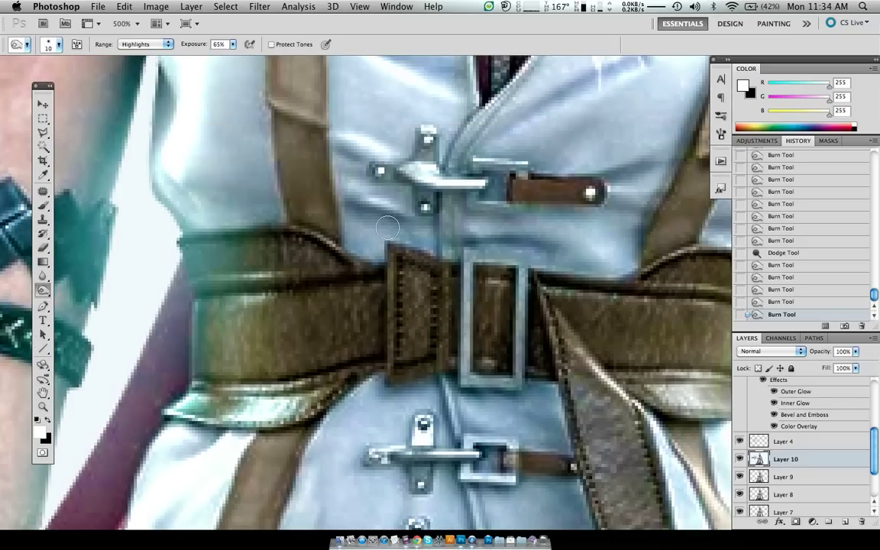
scroll(387, 226, up, 1)
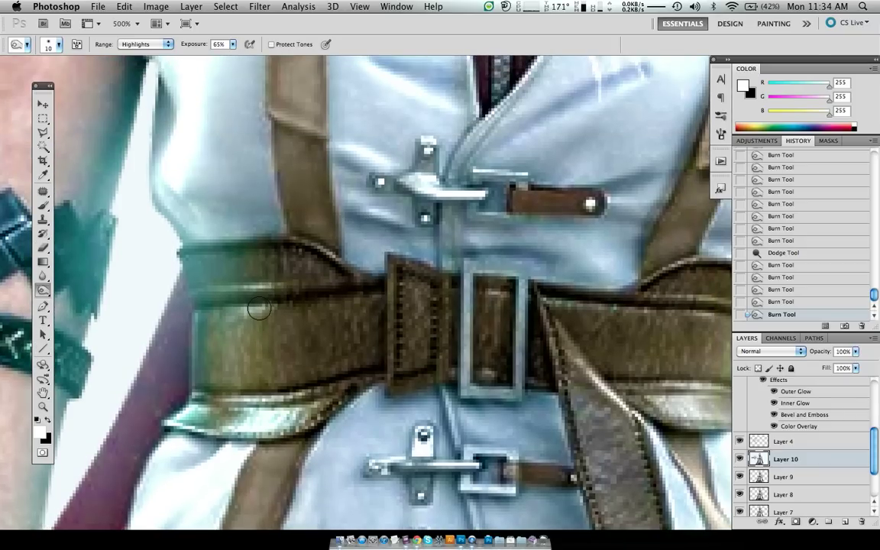
click(269, 313)
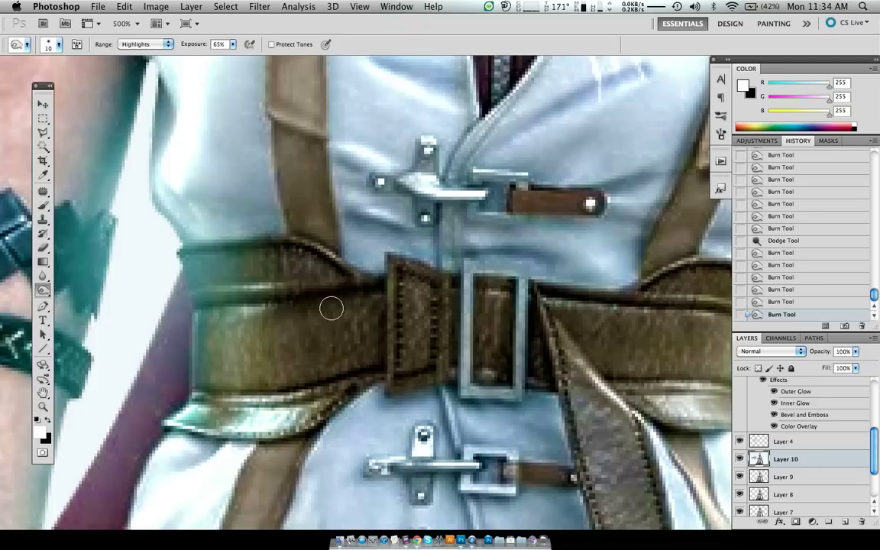
key(bracketright)
key(bracketright)
key(bracketright)
key(bracketright)
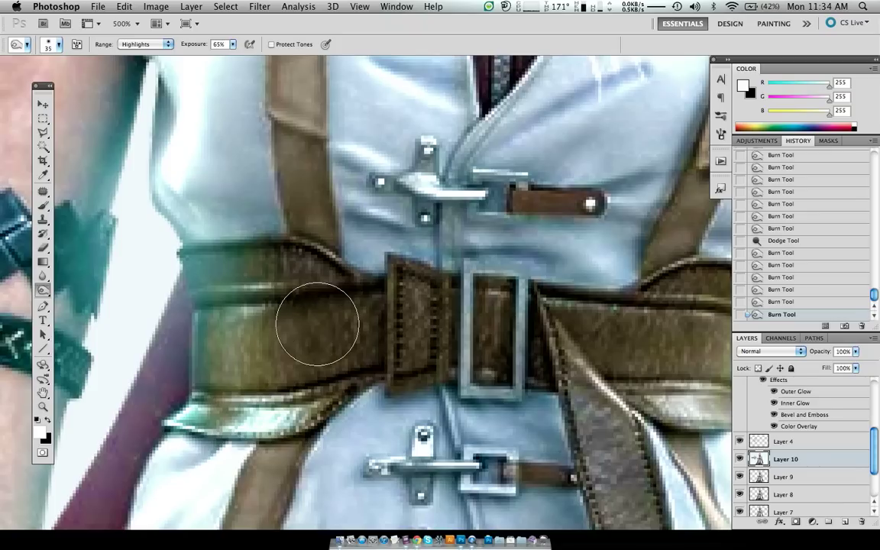
key(bracketright)
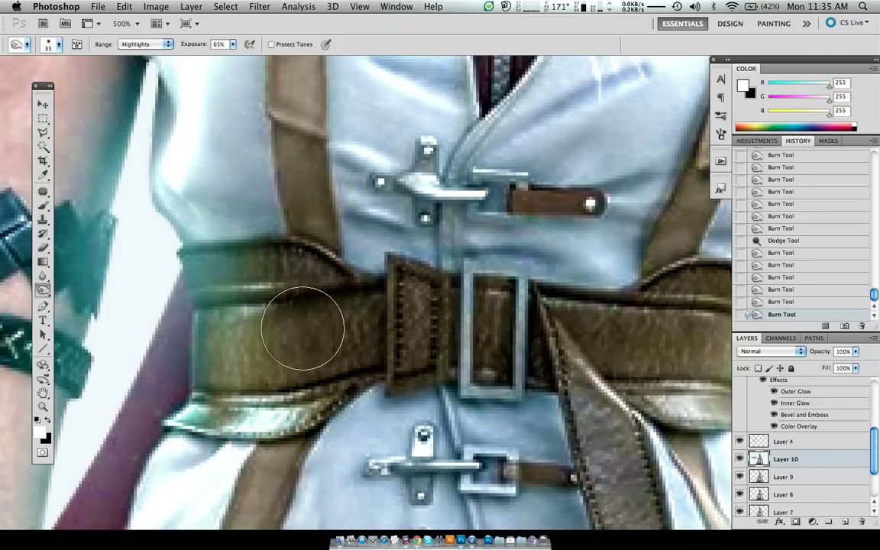
mouse_move(316, 334)
mouse_down()
mouse_move(314, 324)
mouse_move(191, 328)
mouse_up()
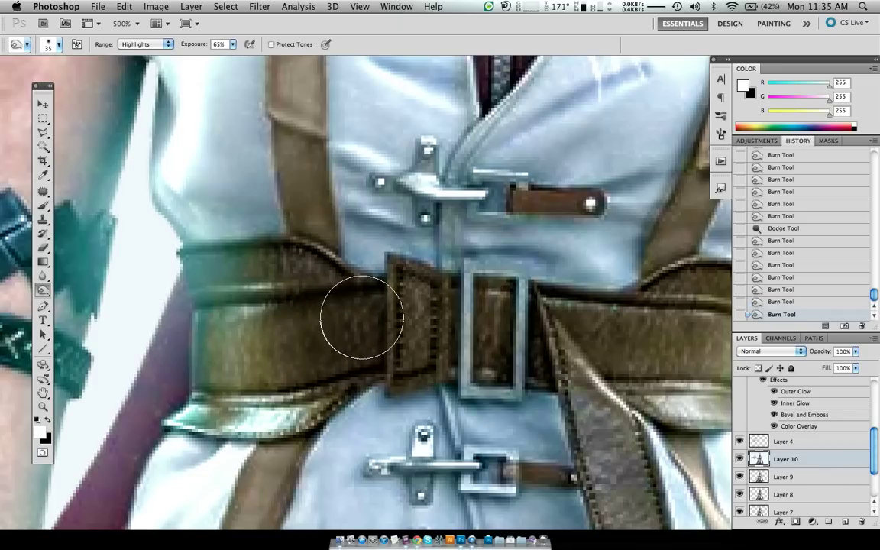
key(bracketleft)
key(bracketleft)
key(bracketleft)
key(bracketleft)
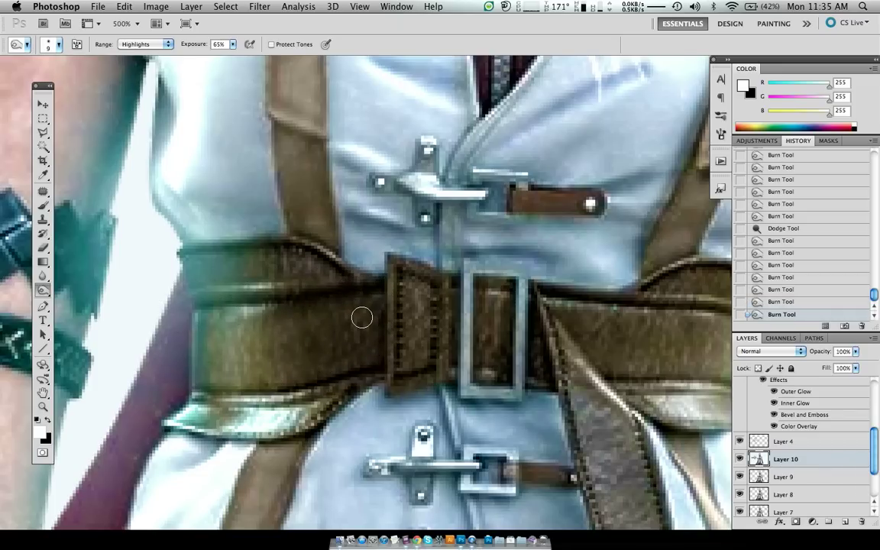
drag(378, 314, 378, 355)
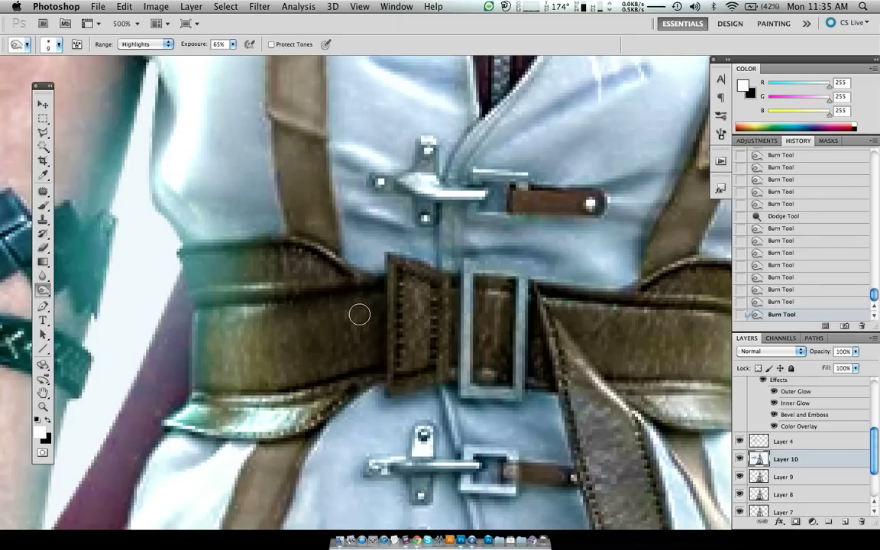
scroll(357, 321, right, 3)
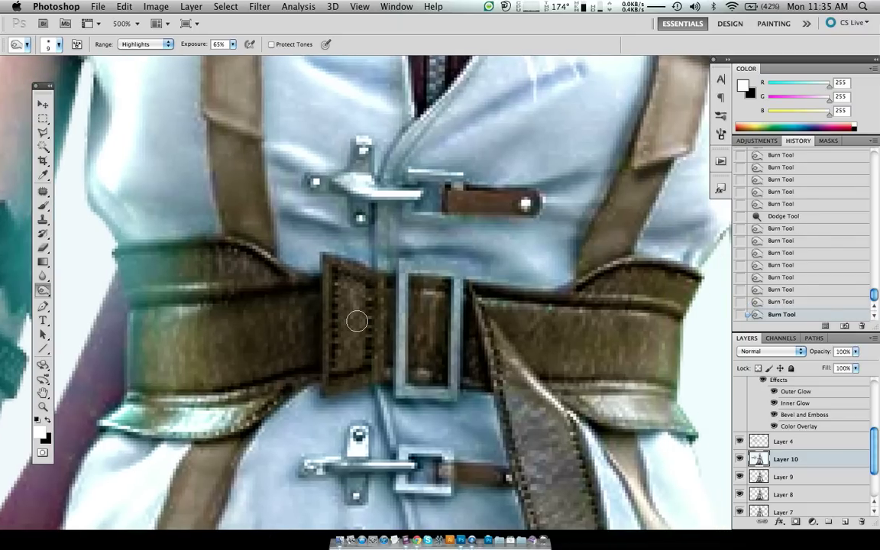
key(ctrl+z)
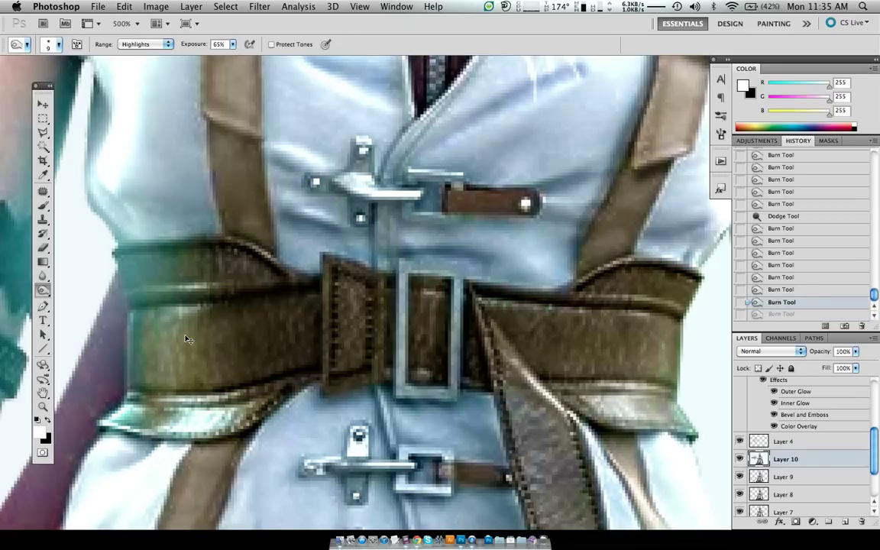
drag(284, 313, 207, 339)
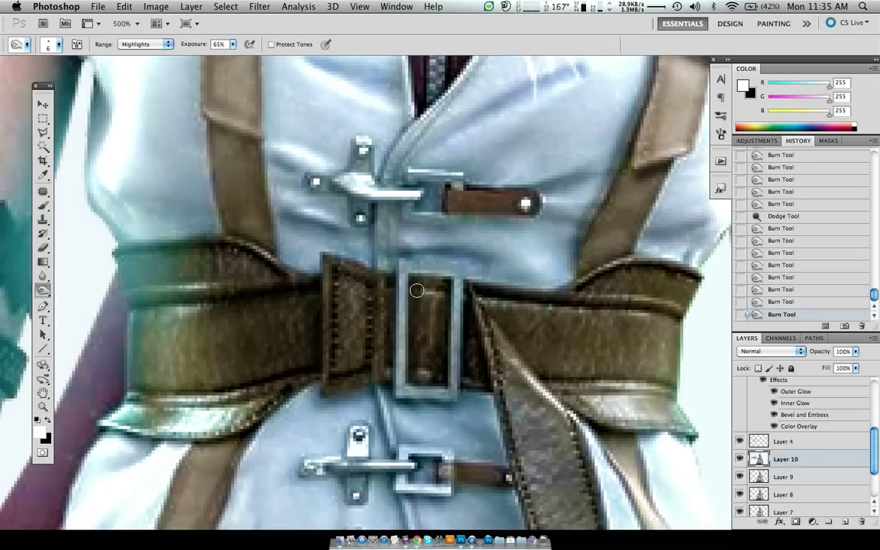
Step: Set the burn range to Midtones and darken the leather strip inside the buckle vertically
key(ctrl+z)
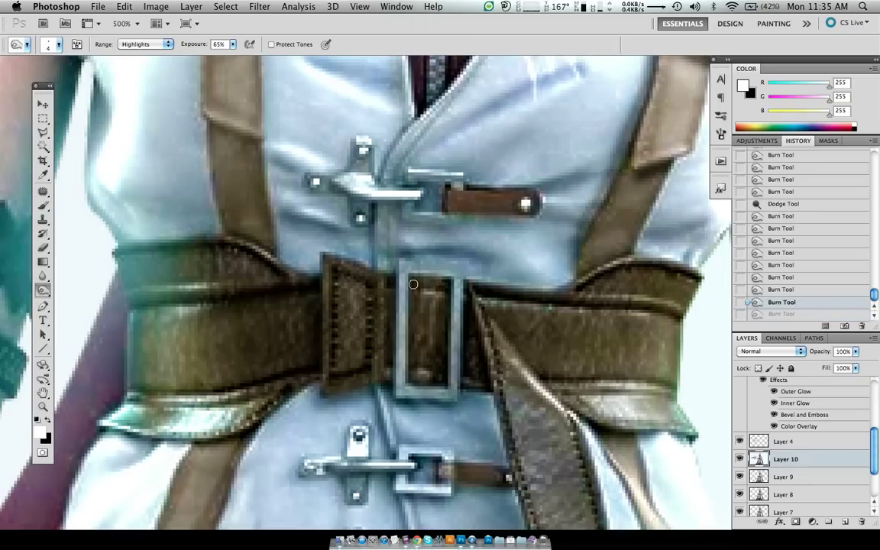
key(ctrl+z)
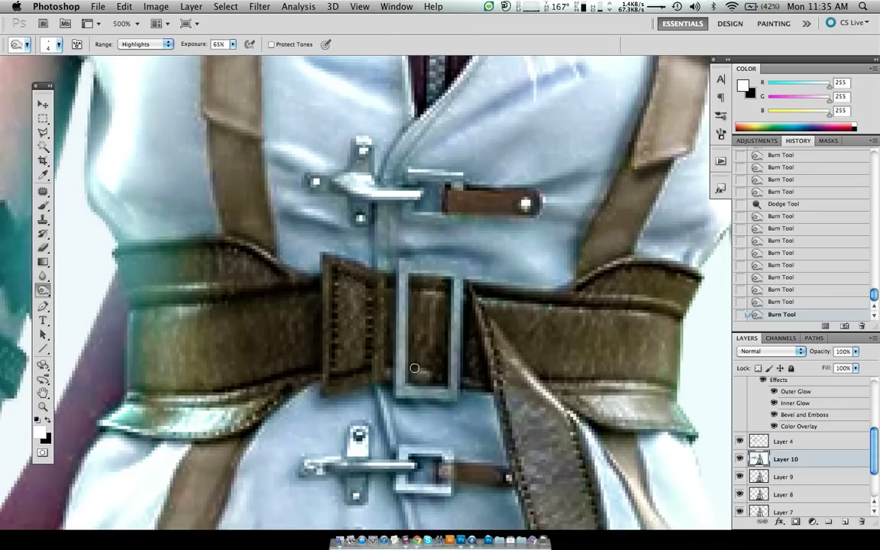
drag(410, 364, 418, 365)
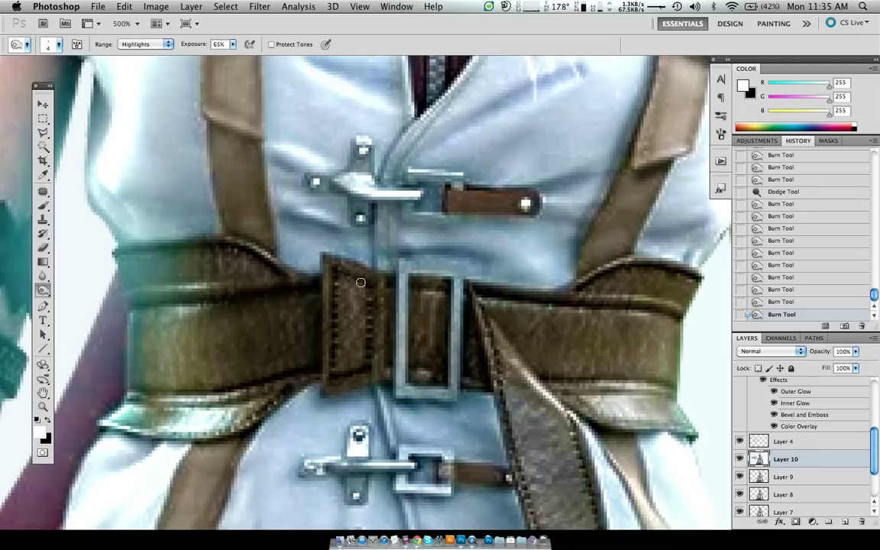
click(135, 44)
drag(412, 283, 413, 375)
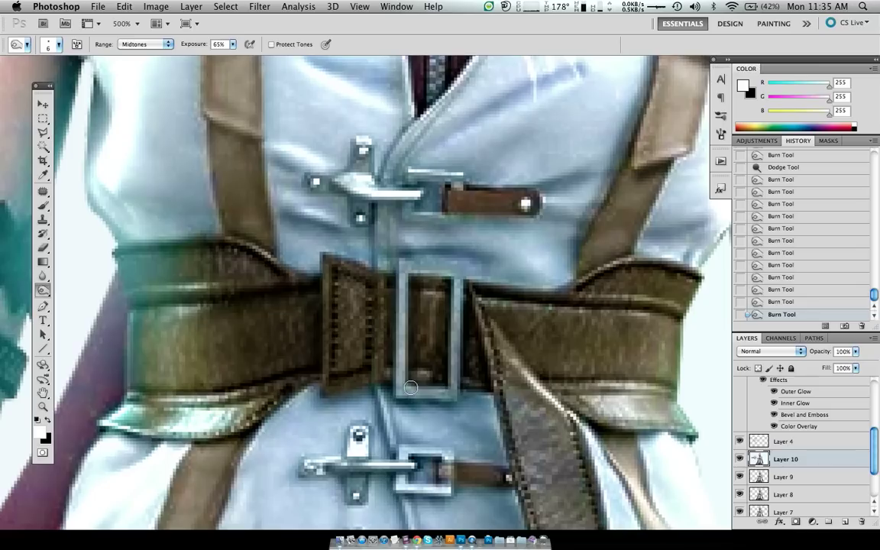
click(412, 376)
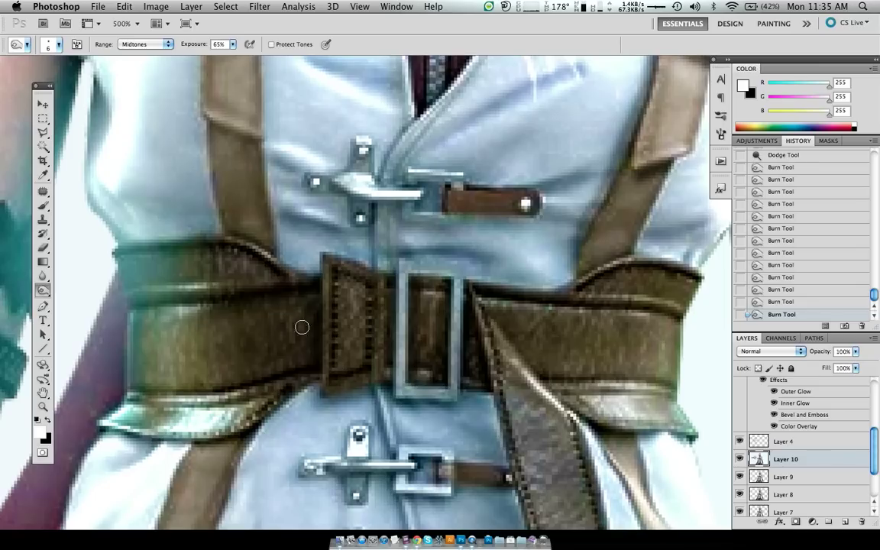
drag(419, 289, 415, 365)
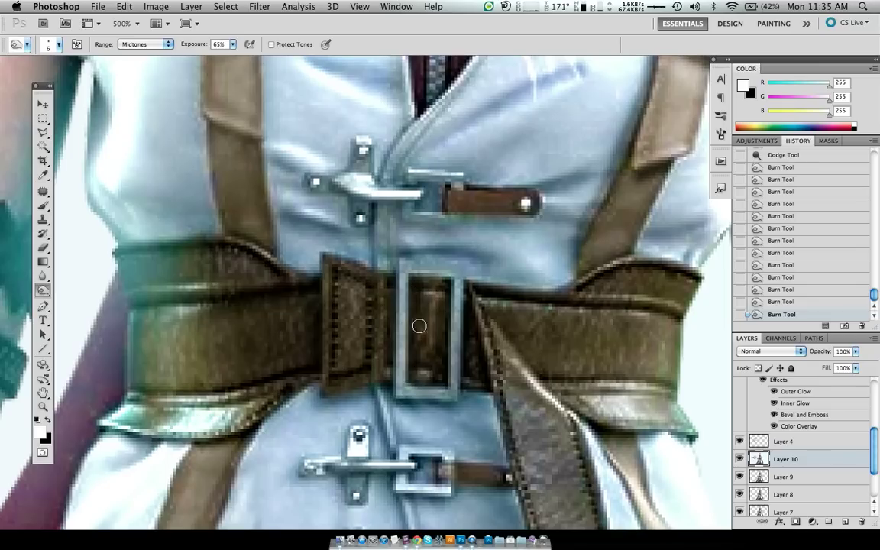
key(ctrl+z)
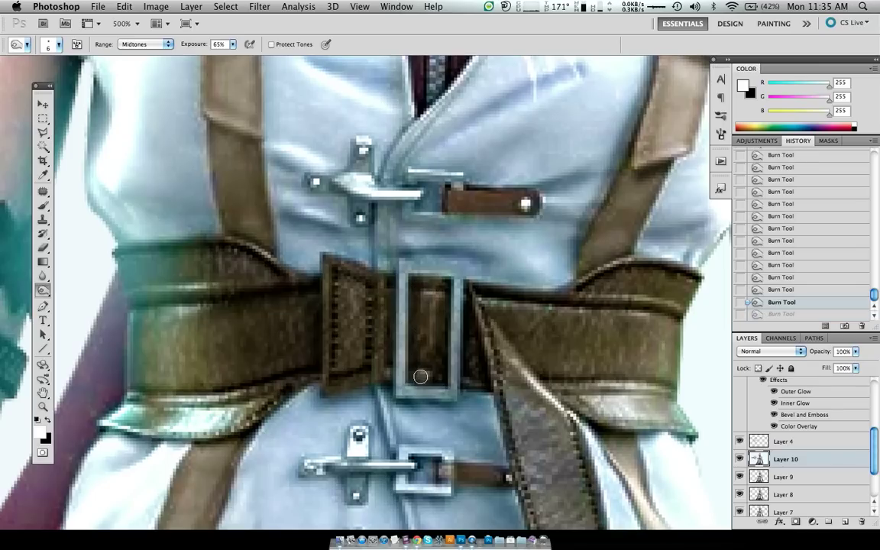
key(ctrl+alt+z)
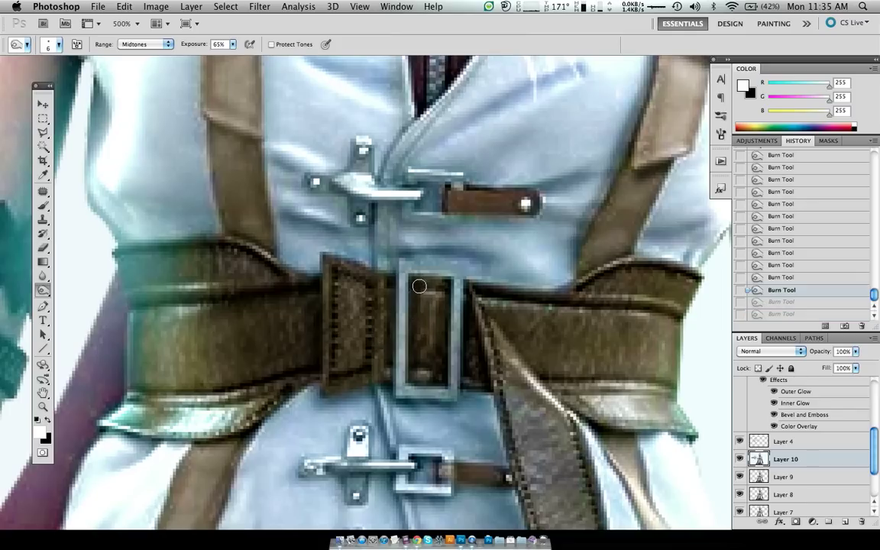
key(ctrl+alt+z)
key(ctrl+alt+z)
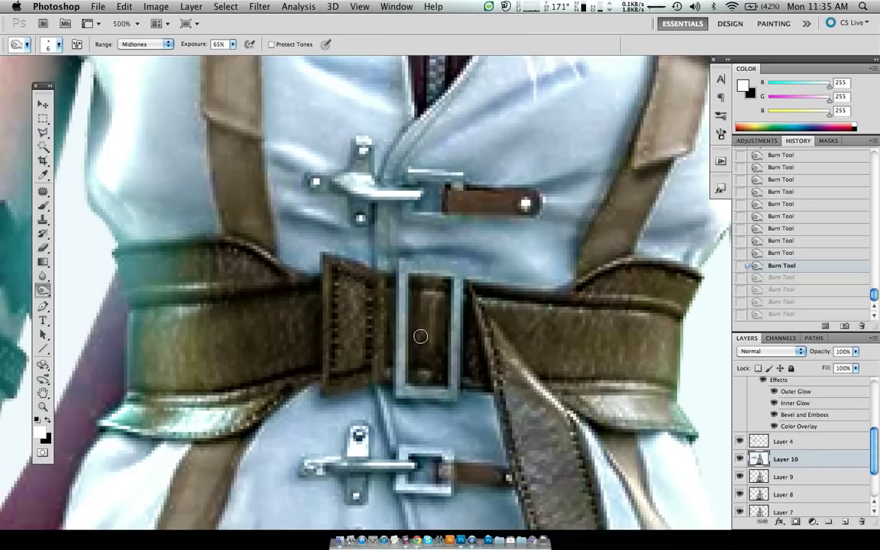
drag(420, 292, 419, 375)
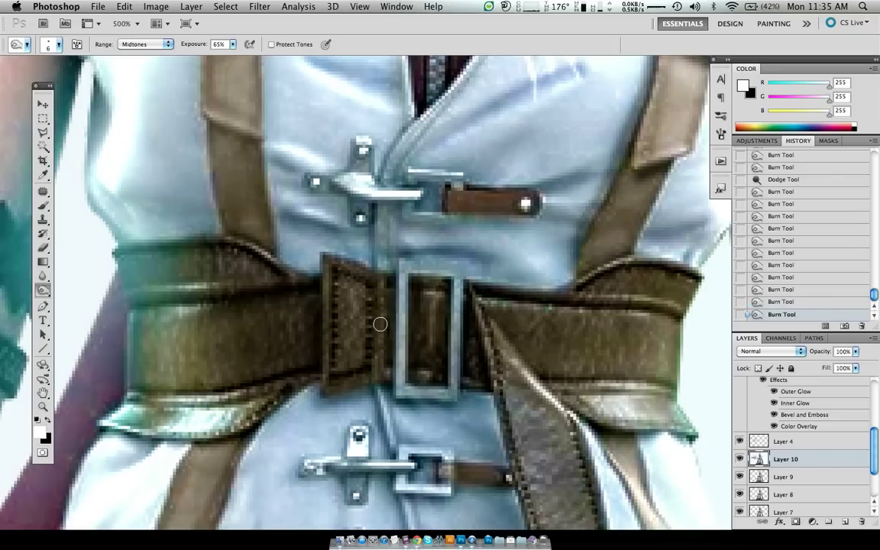
key(shift+o)
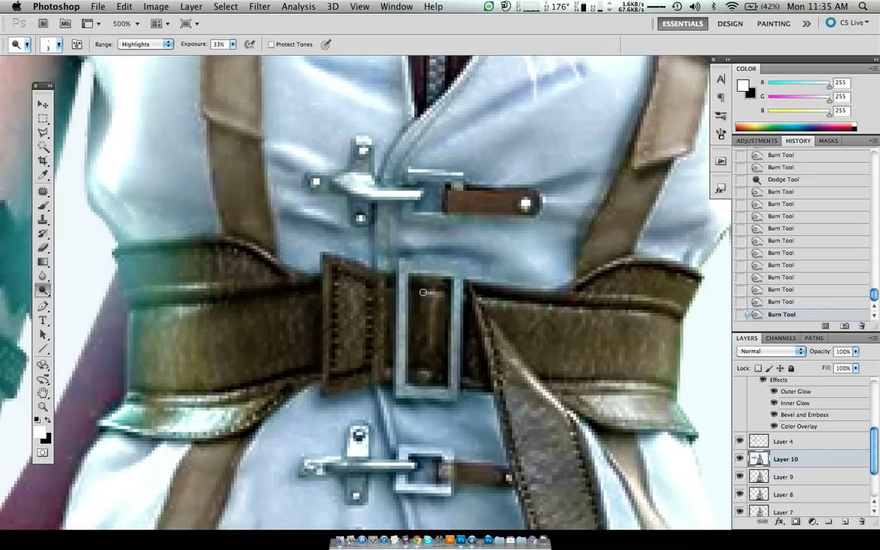
Step: Dodge a vertical highlight and two spots on the leather strip inside the buckle
drag(422, 292, 429, 340)
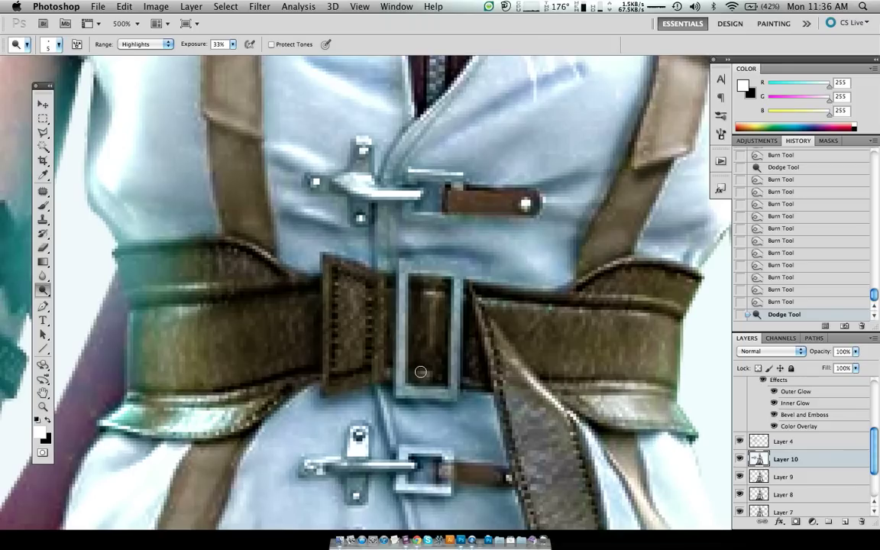
click(423, 374)
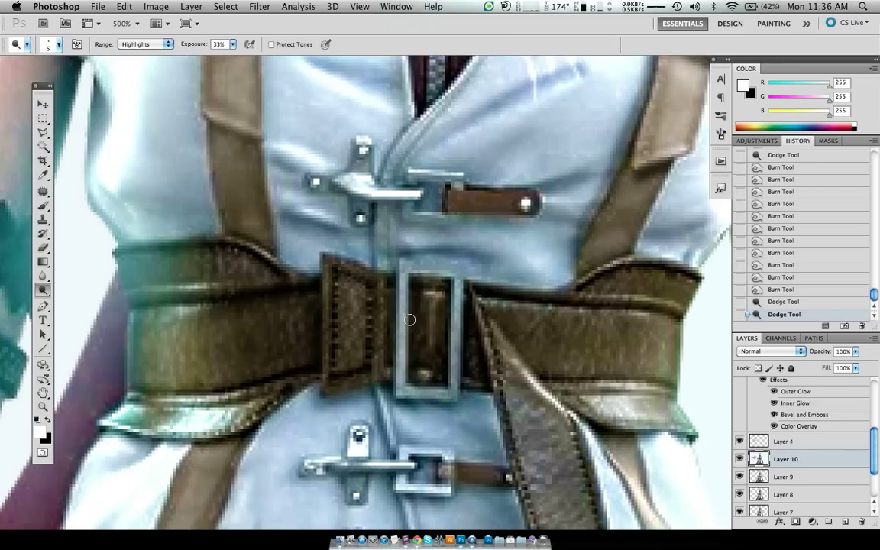
click(409, 319)
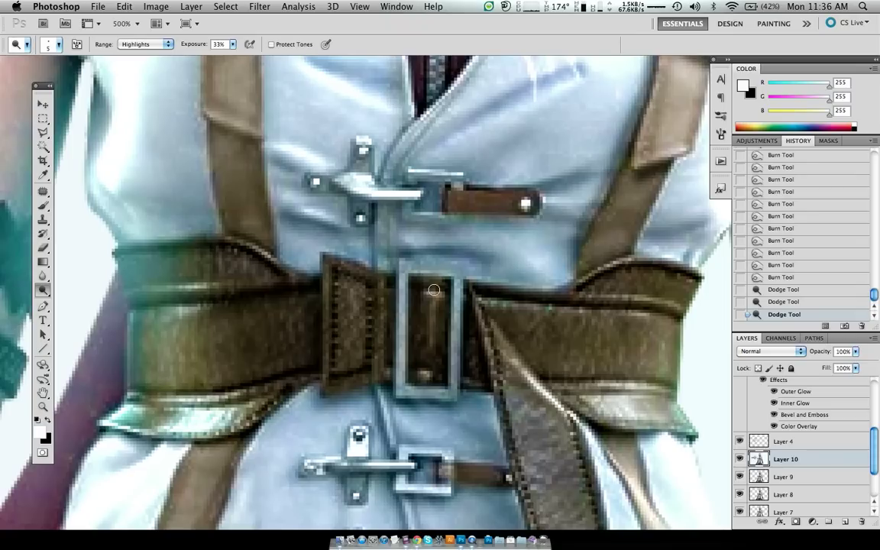
key(shift+o)
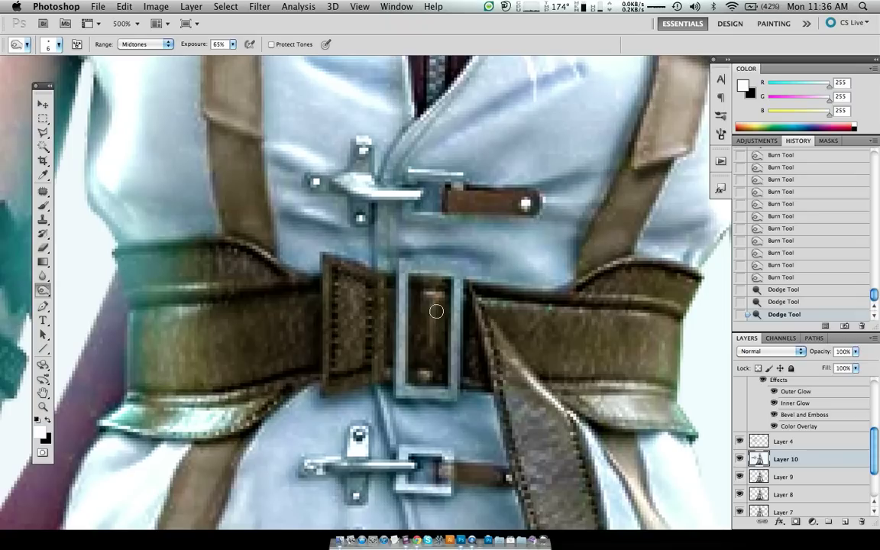
key(l)
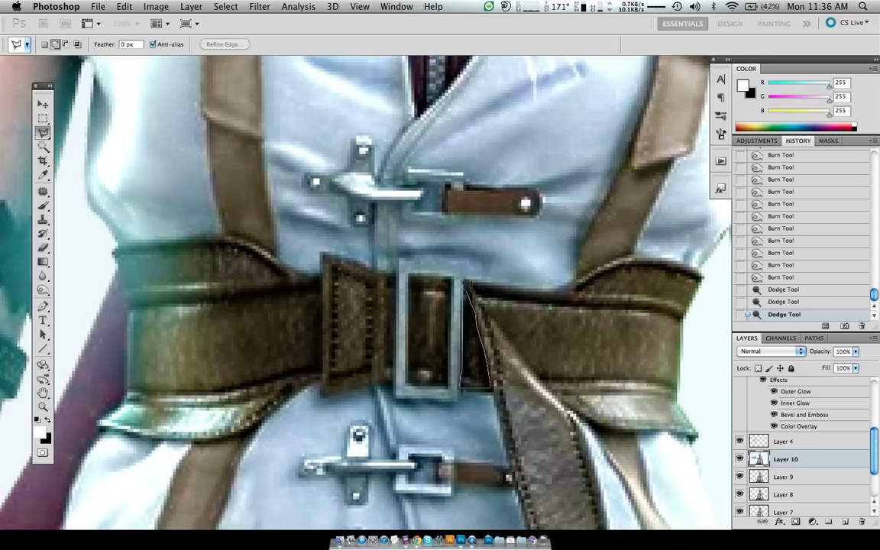
Step: Close the polygon selection along the strap edge beside the belt buckle
double_click(465, 283)
scroll(395, 295, down, 2)
scroll(395, 295, up, 3)
scroll(395, 295, up, 3)
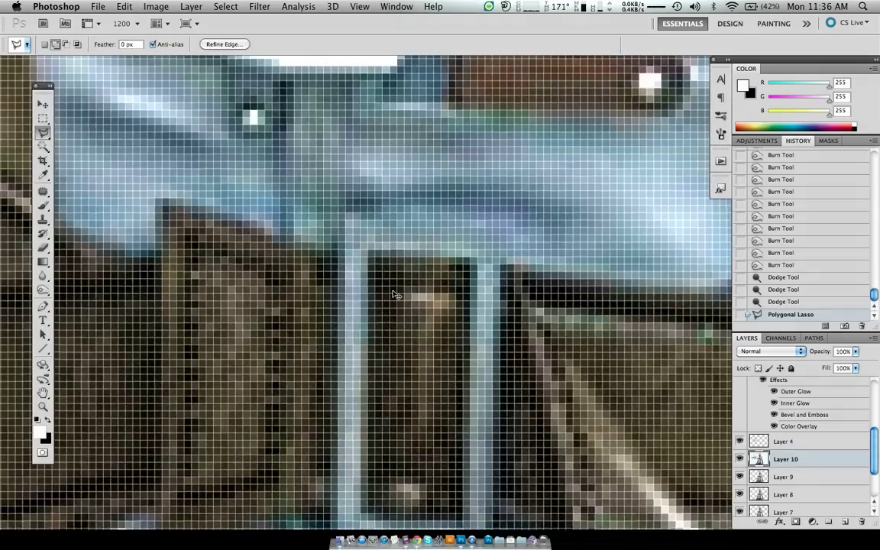
scroll(395, 295, up, 2)
scroll(382, 296, up, 1)
Step: Add two rectangular marquees so the selection covers the dark gap, then switch to Burn
key(m)
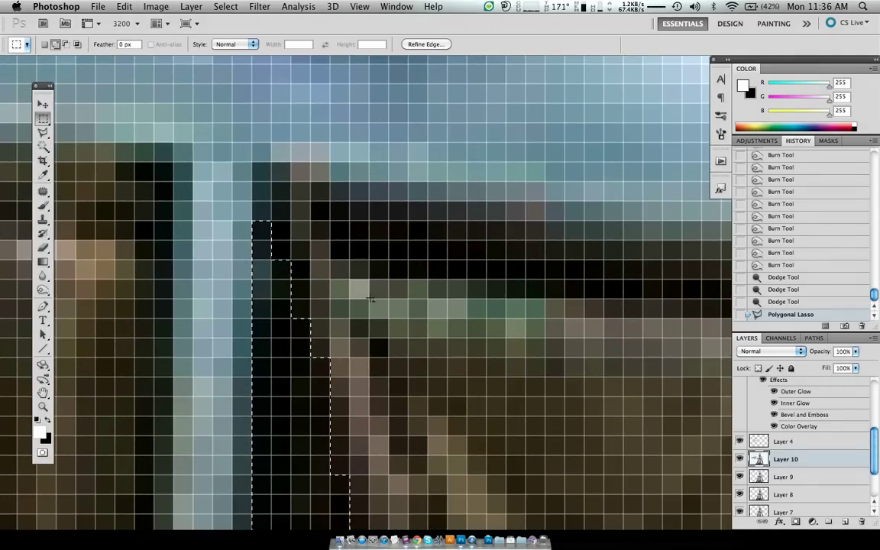
drag(309, 260, 300, 306)
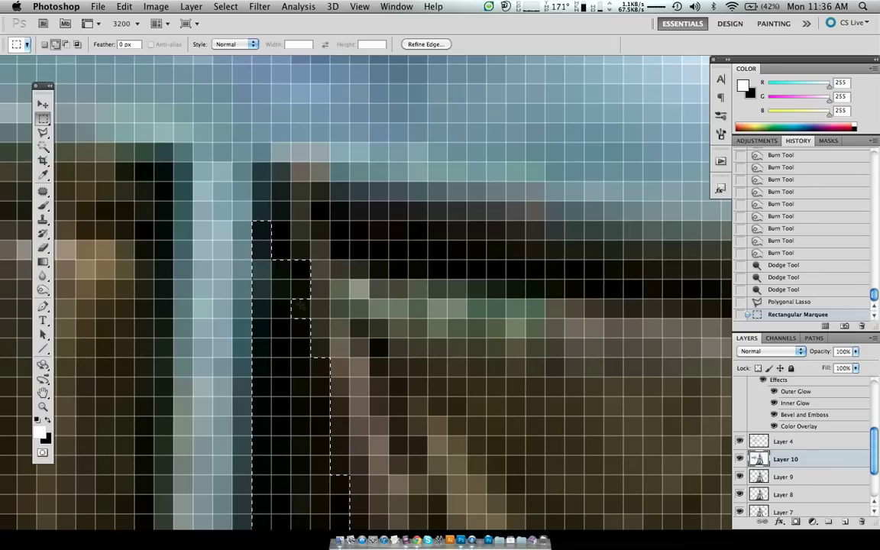
mouse_move(275, 272)
mouse_down()
mouse_move(284, 229)
mouse_move(281, 258)
mouse_up()
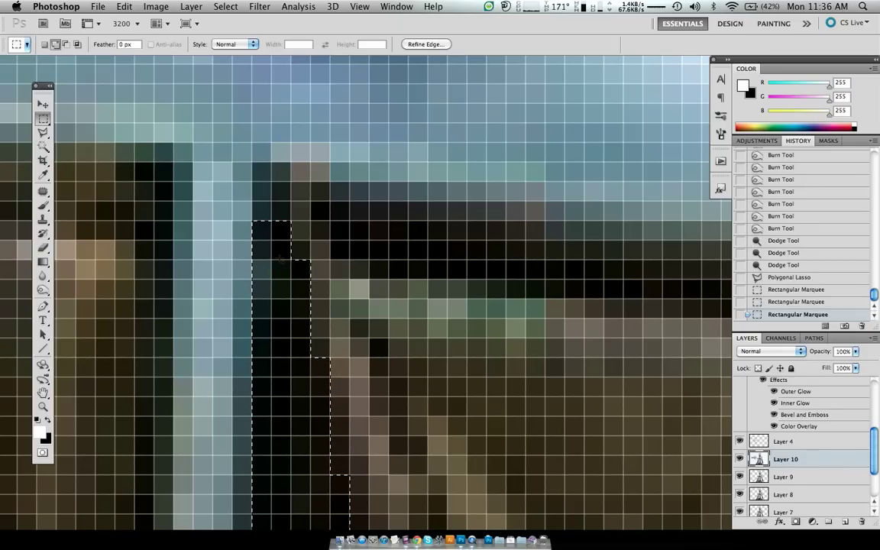
scroll(281, 258, down, 4)
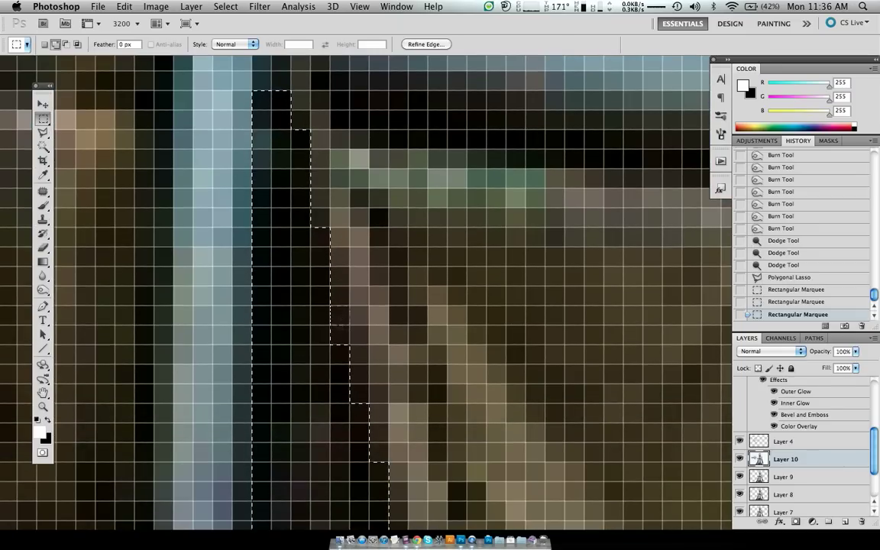
scroll(336, 312, down, 4)
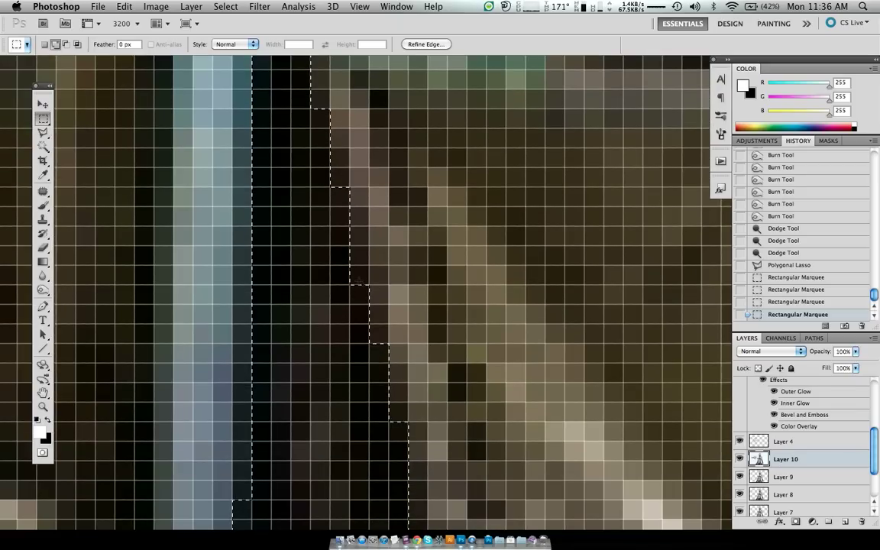
scroll(358, 357, down, 6)
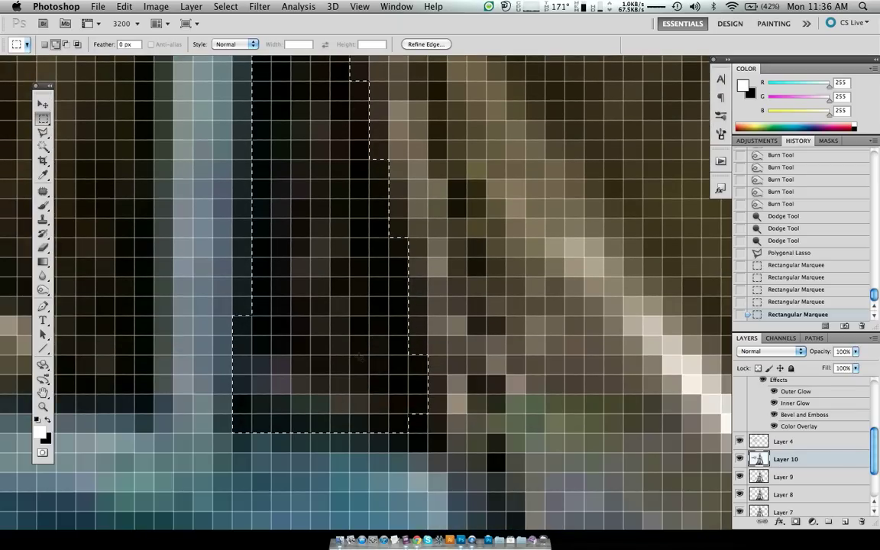
scroll(359, 357, down, 5)
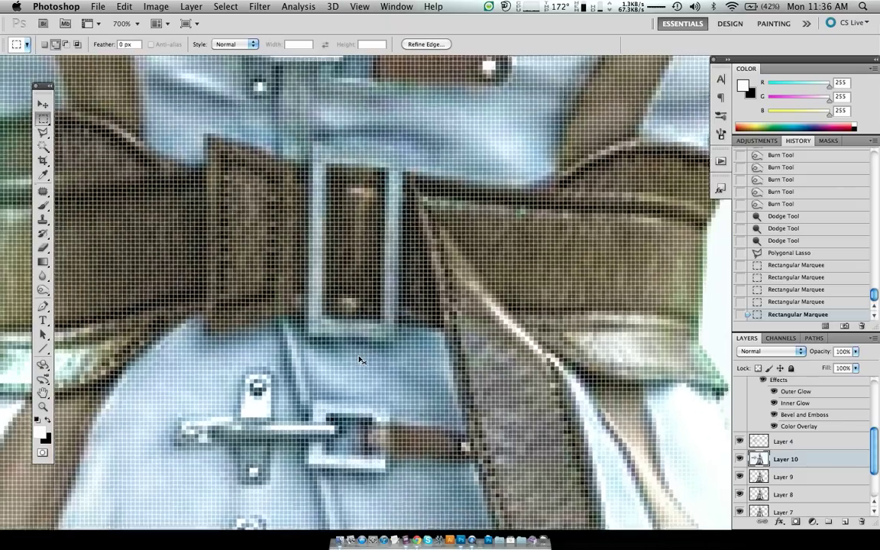
scroll(359, 359, down, 1)
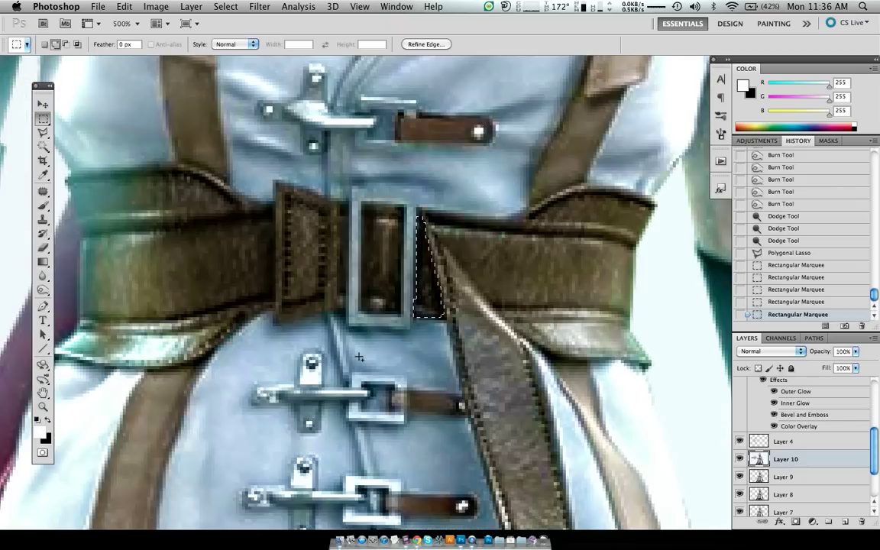
key(o)
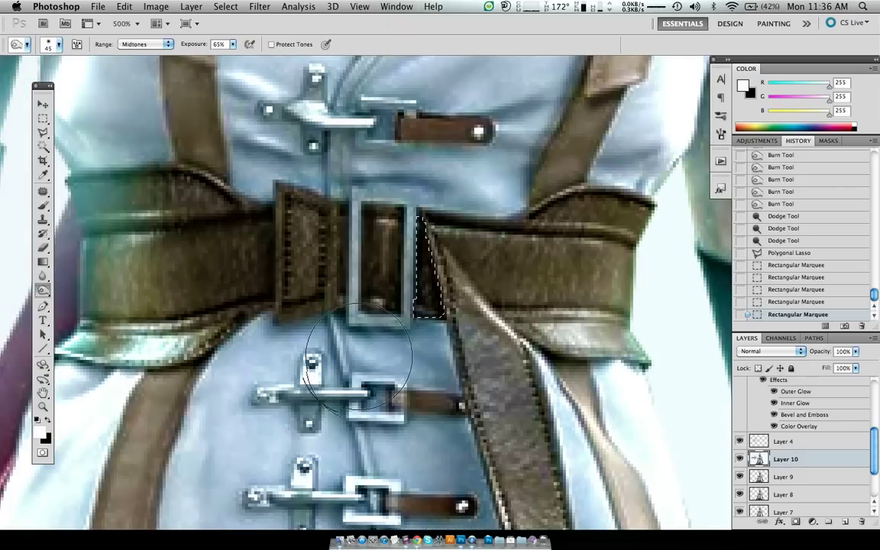
Step: Burn the selected triangular gap darker with a larger brush, deselect, and fit the wallpaper on screen
drag(471, 265, 412, 255)
key(bracketright)
key(bracketright)
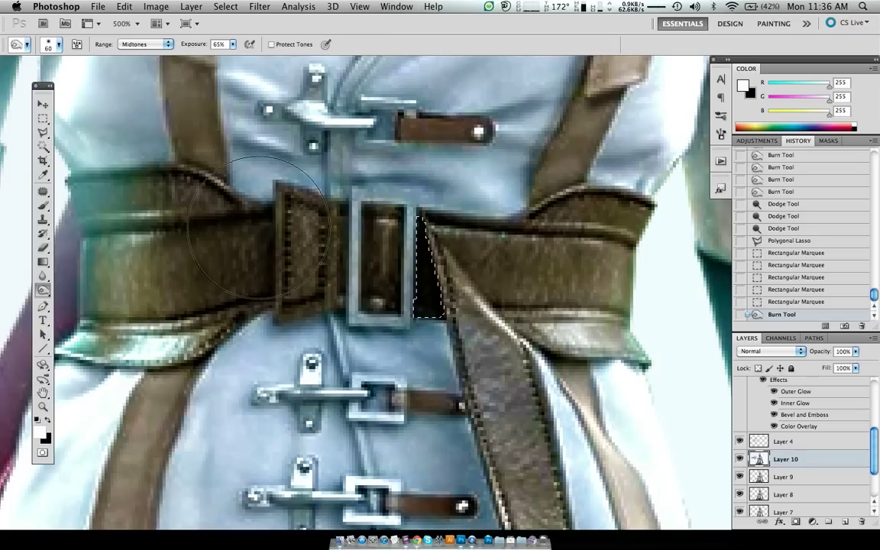
key(ctrl+z)
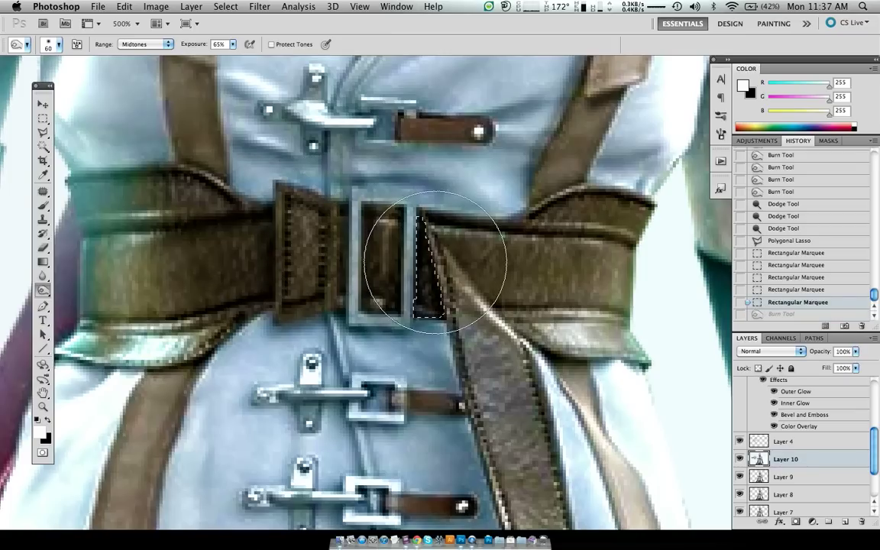
mouse_move(435, 261)
mouse_down()
mouse_move(428, 252)
mouse_move(432, 264)
mouse_up()
key(ctrl+d)
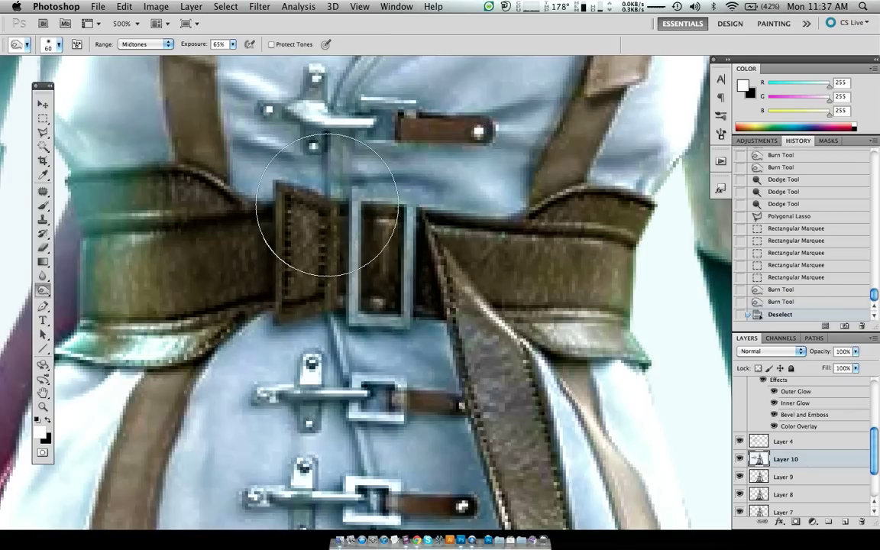
key(ctrl+0)
key(ctrl+alt+0)
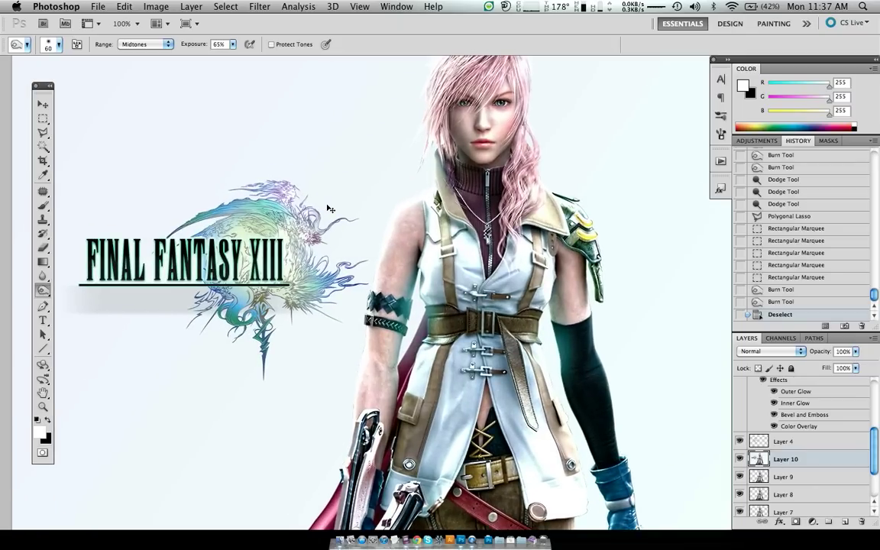
key(ctrl+alt+z)
key(ctrl+alt+z)
key(ctrl+alt+z)
key(ctrl+alt+z)
key(ctrl+alt+z)
key(ctrl+alt+z)
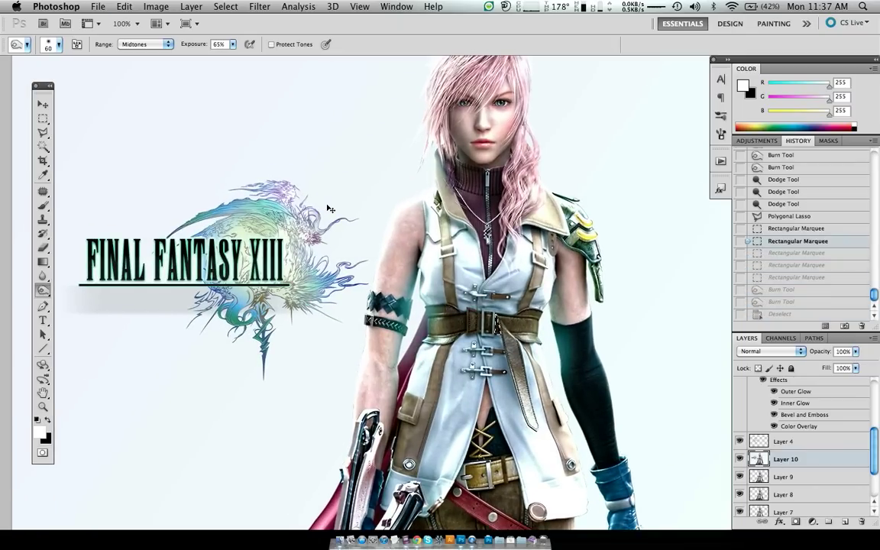
key(ctrl+alt+z)
key(ctrl+alt+z)
key(ctrl+alt+z)
key(ctrl+shift+z)
key(ctrl+shift+z)
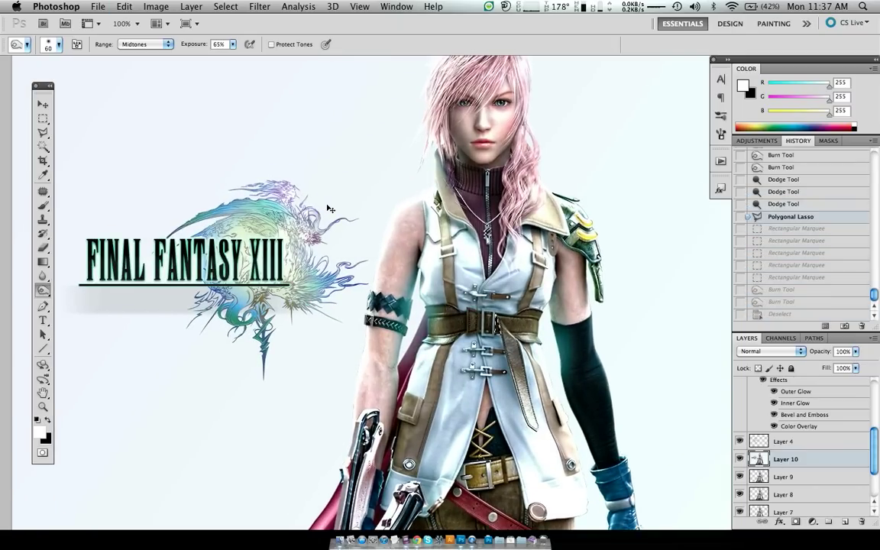
key(ctrl+shift+z)
key(ctrl+shift+z)
key(ctrl+shift+z)
key(ctrl+shift+z)
key(ctrl+shift+z)
key(ctrl+shift+z)
key(ctrl+plus)
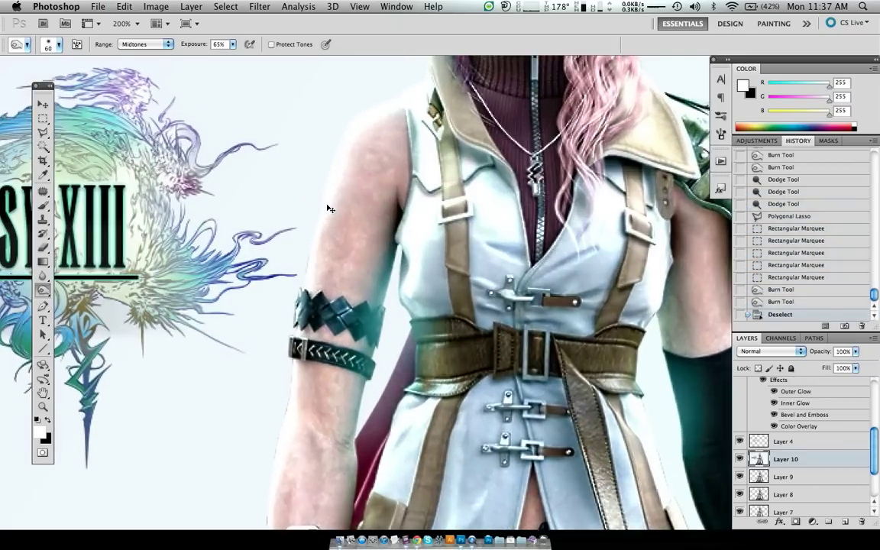
key(ctrl+plus)
key(ctrl+plus)
key(ctrl+plus)
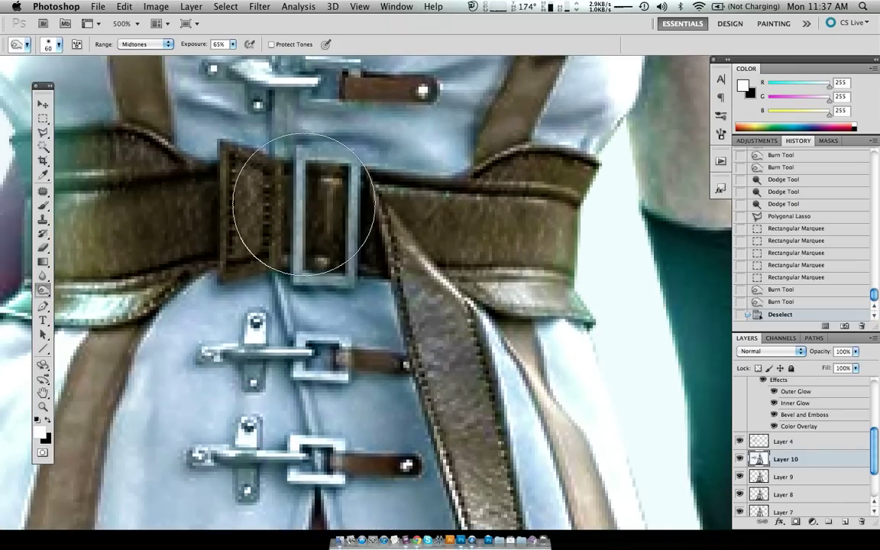
Step: Shrink the Burn brush to a fine tip and darken the hanging belt tail's edge
key(bracketleft)
key(bracketleft)
key(bracketleft)
key(bracketleft)
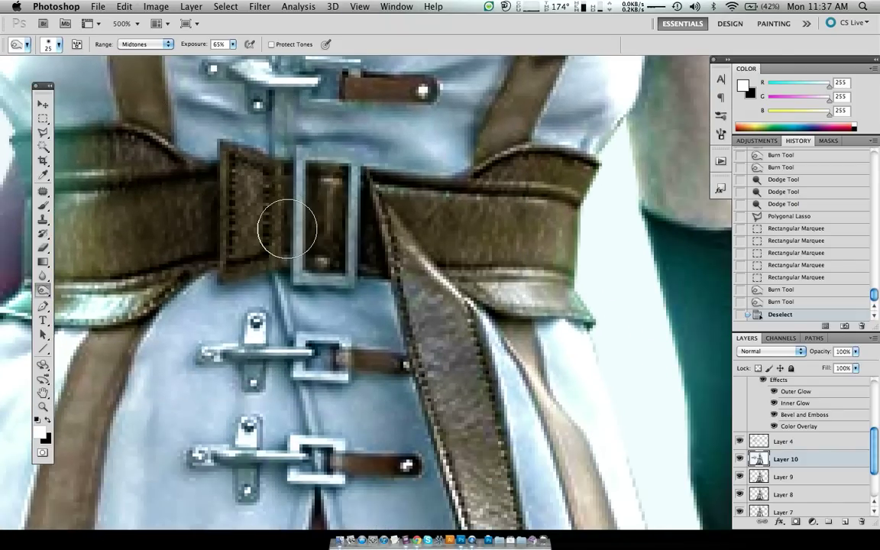
key(bracketleft)
key(bracketleft)
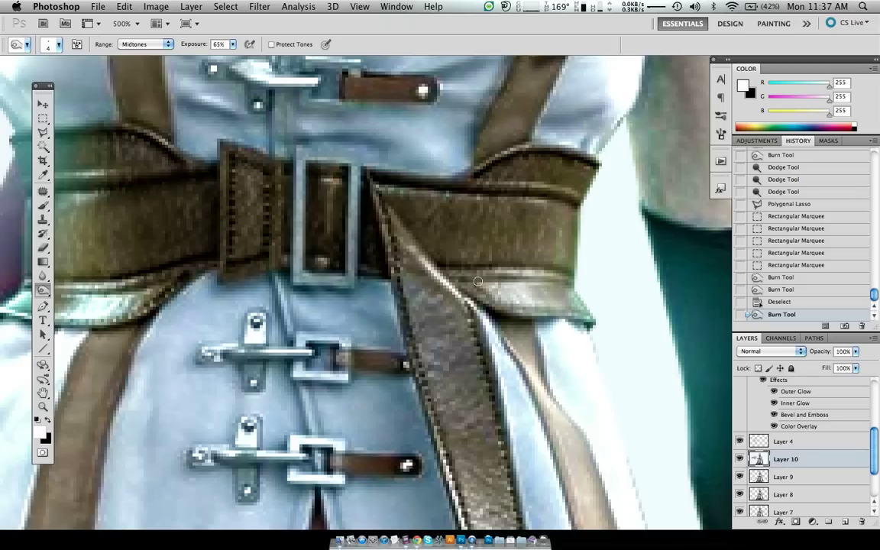
mouse_move(567, 283)
mouse_down()
mouse_move(466, 278)
mouse_move(552, 280)
mouse_move(482, 280)
mouse_up()
click(569, 283)
click(452, 281)
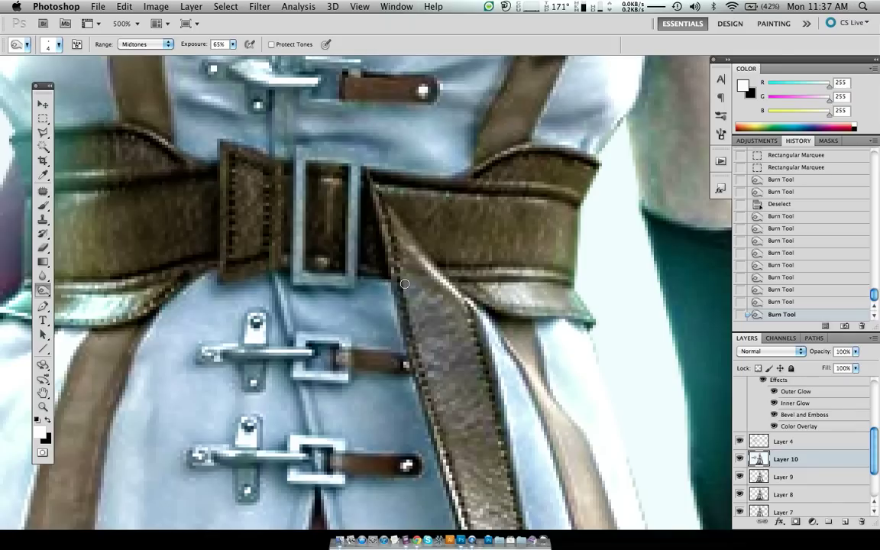
Step: Burn another stroke along the belt tail edge and load Layer 10's outline as a selection
scroll(344, 255, down, 1)
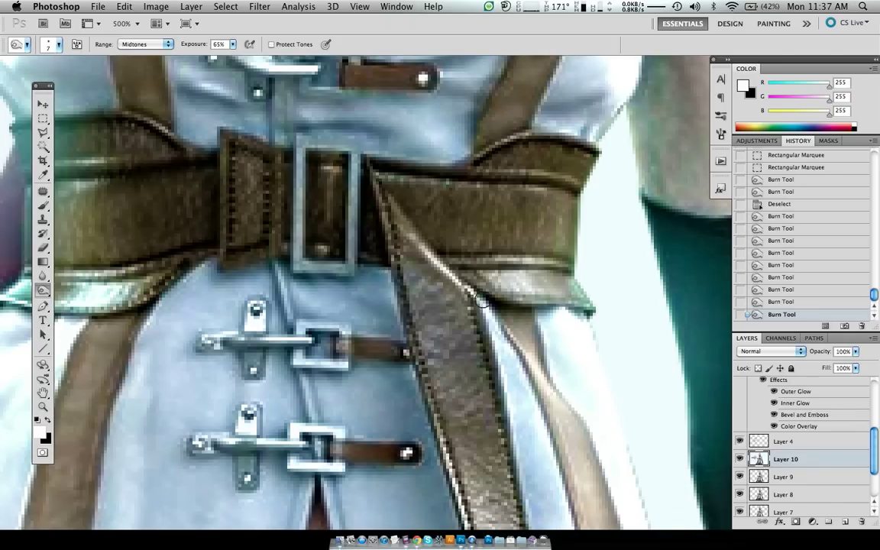
drag(485, 298, 432, 275)
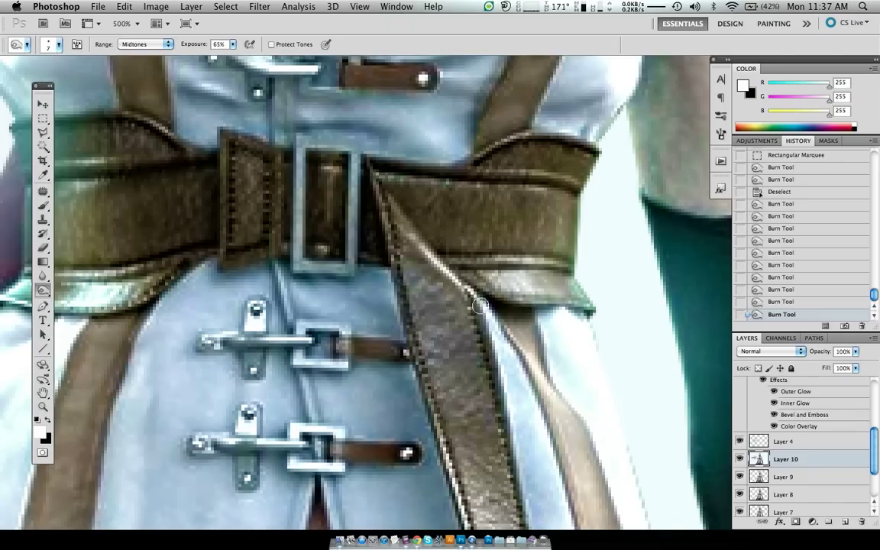
key(ctrl+z)
key(ctrl+z)
drag(489, 306, 450, 275)
key(ctrl+z)
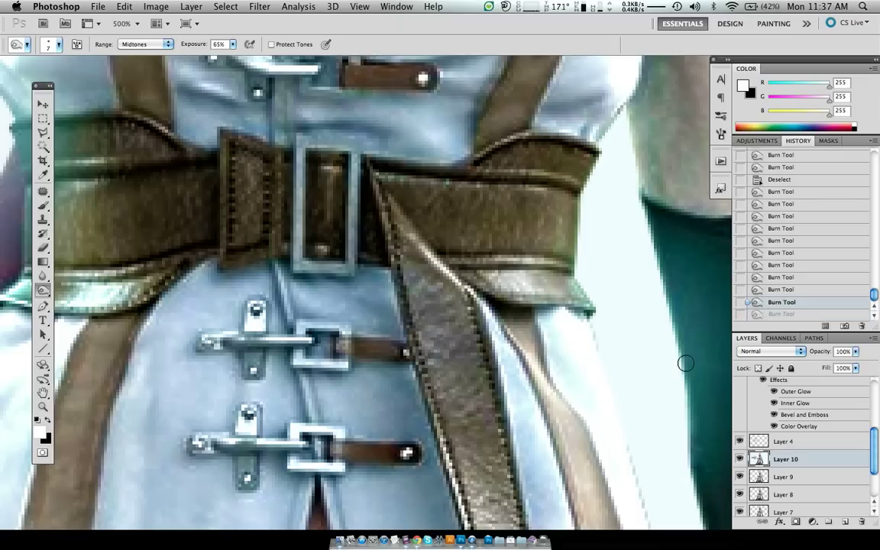
scroll(808, 454, down, 3)
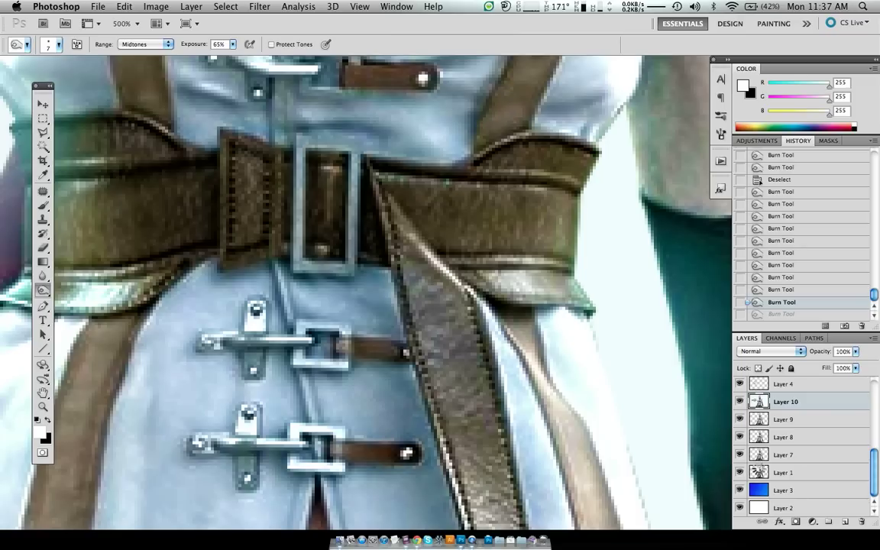
ctrl+click(759, 401)
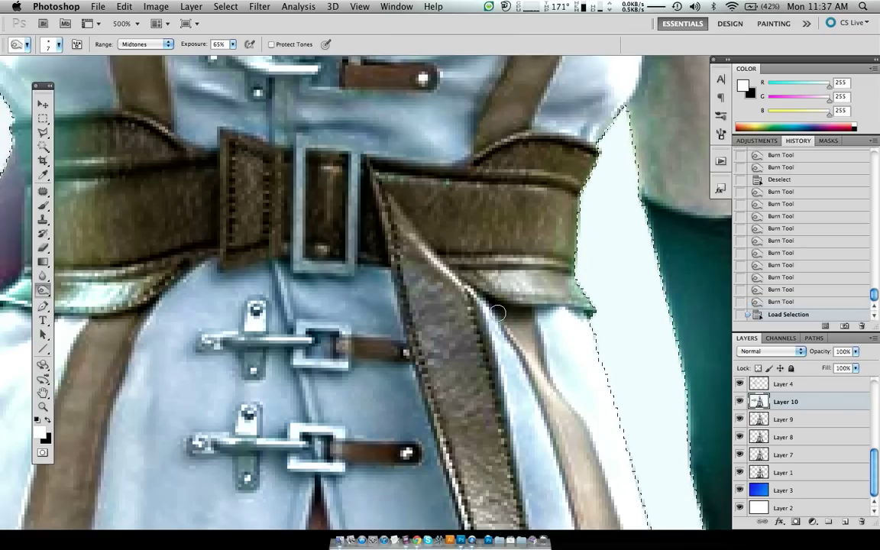
Step: Enlarge the Burn brush slightly and burn along the strap edge within the figure selection
key(ctrl+alt+z)
key(ctrl+alt+z)
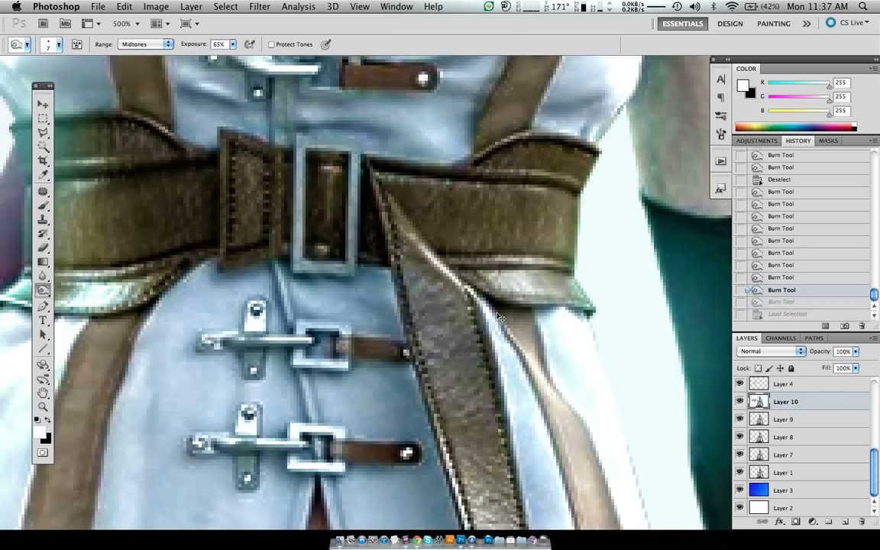
key(ctrl+shift+z)
key(ctrl+shift+z)
key(bracketright)
key(bracketright)
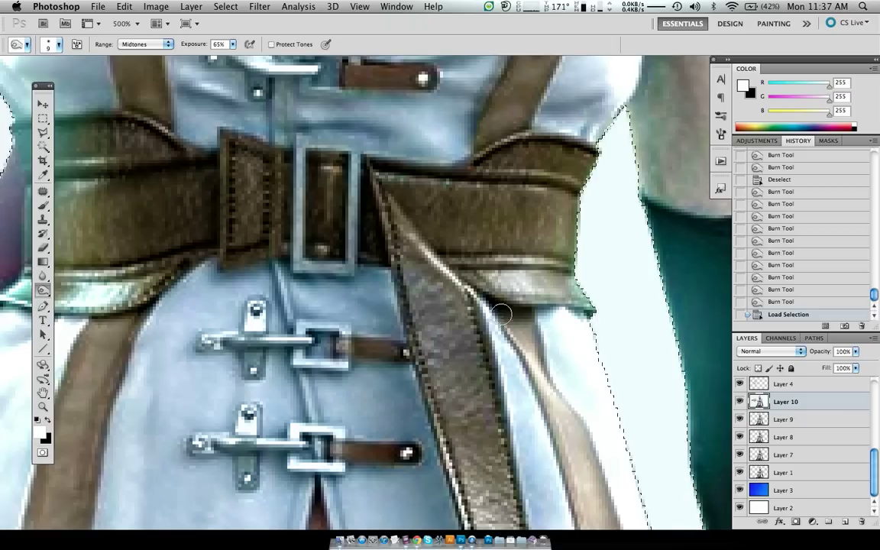
drag(481, 304, 446, 278)
key(ctrl+alt+z)
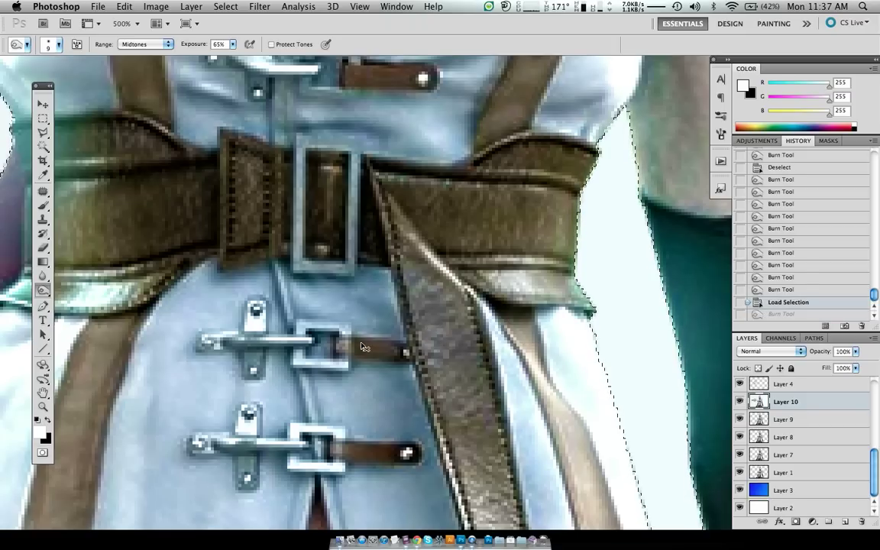
key(ctrl+shift+z)
Step: Darken the shadow along the belt's right edge, then drop the selection
drag(382, 334, 410, 314)
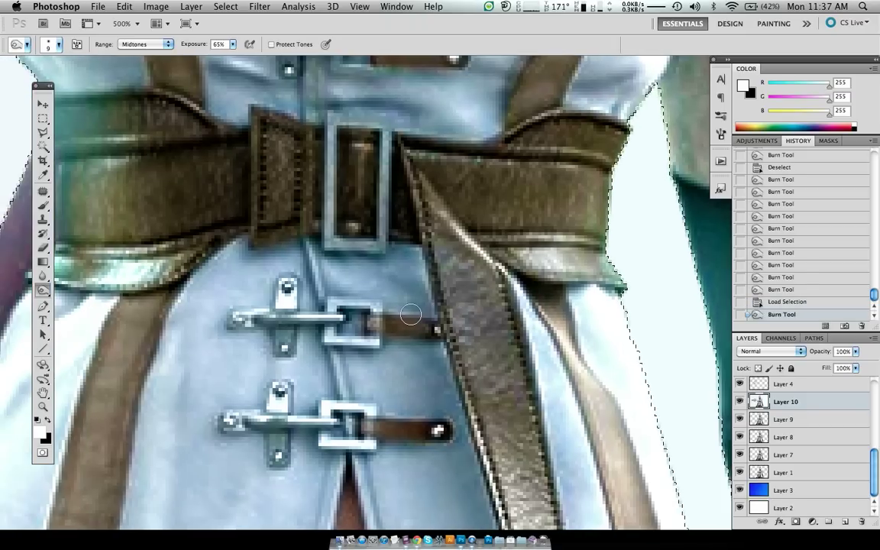
scroll(410, 314, left, 2)
key(ctrl+d)
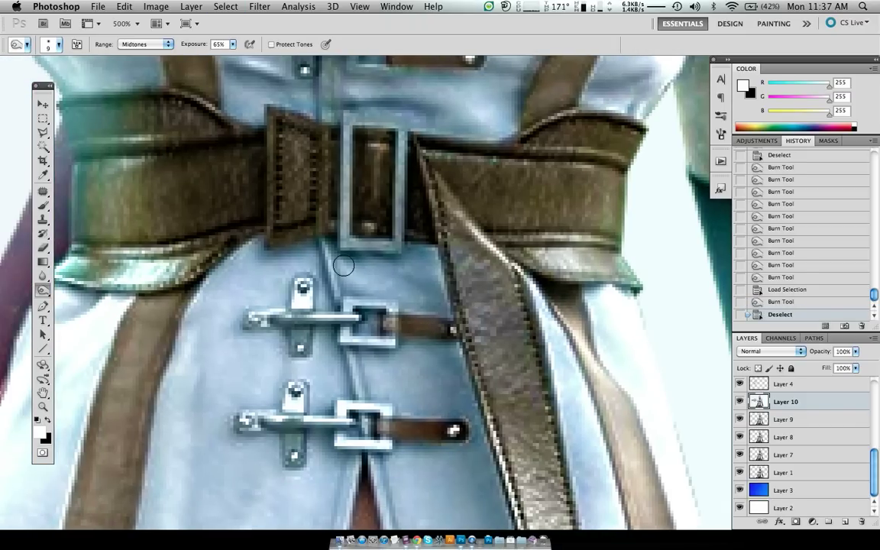
key(ctrl+z)
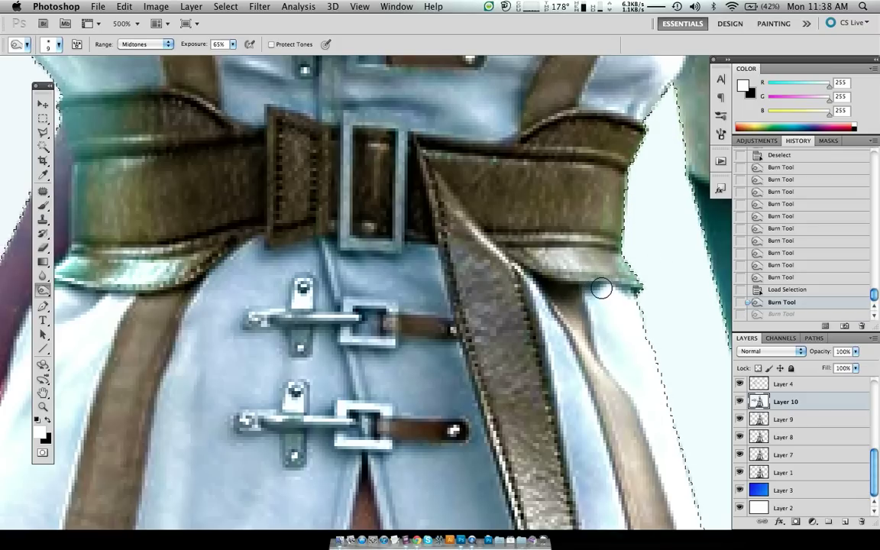
drag(613, 290, 547, 298)
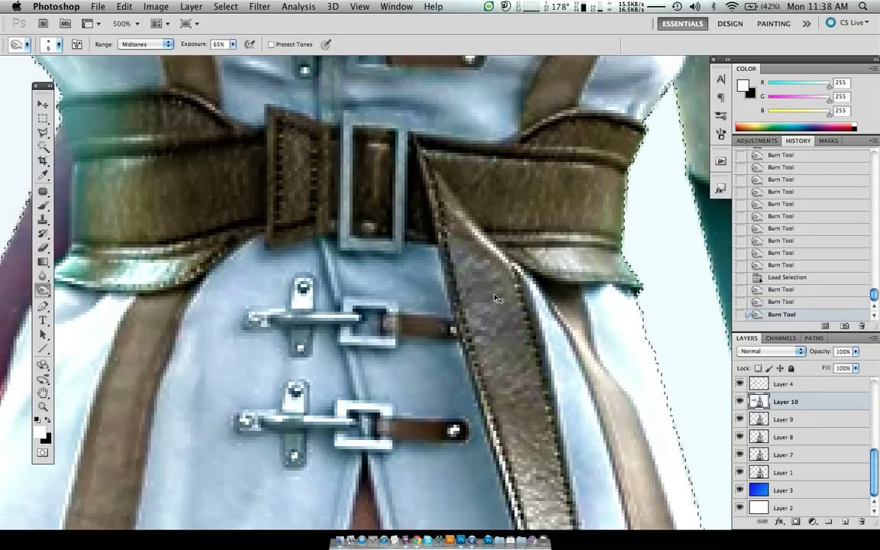
key(ctrl+d)
scroll(451, 278, left, 5)
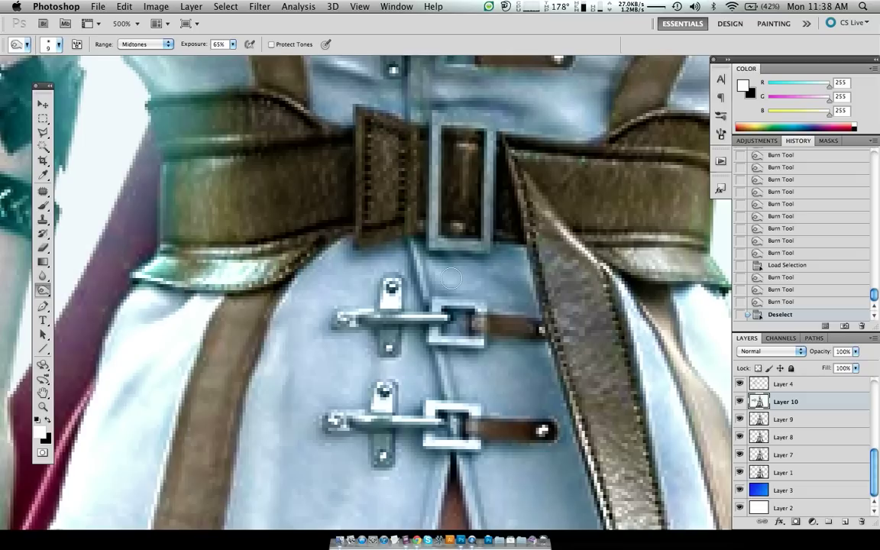
Step: Set the Burn brush to 5 and darken the belt edge above the clasps
scroll(451, 278, left, 2)
scroll(427, 272, left, 2)
key(bracketleft)
key(bracketleft)
key(bracketleft)
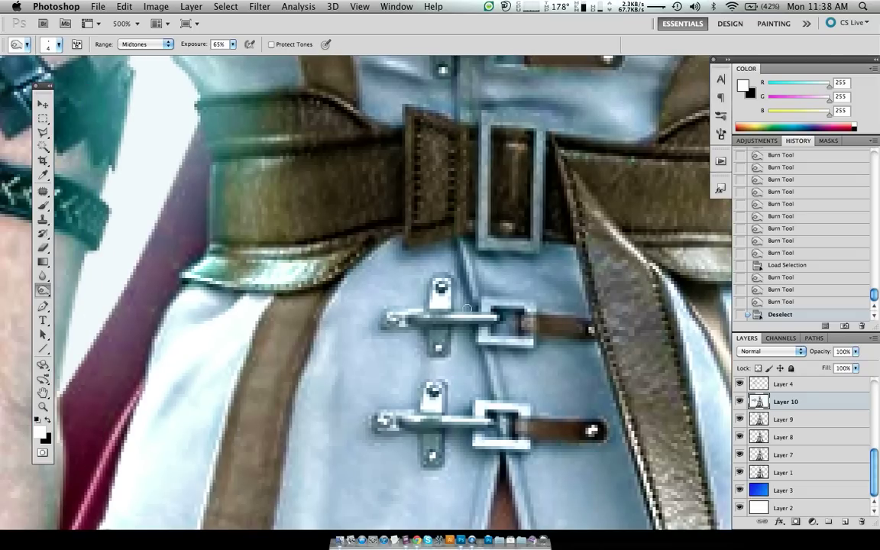
drag(411, 221, 422, 277)
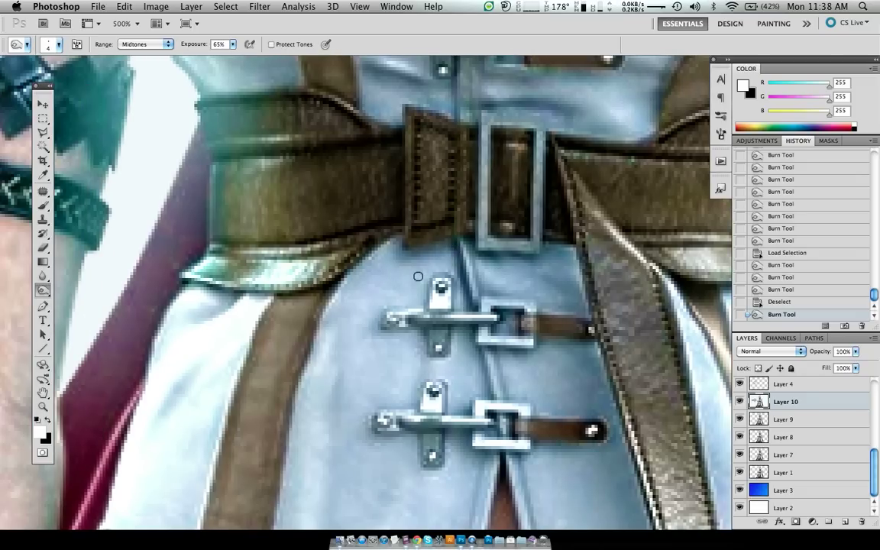
Step: Dodge a small highlight spot just below the belt
key(shift+o)
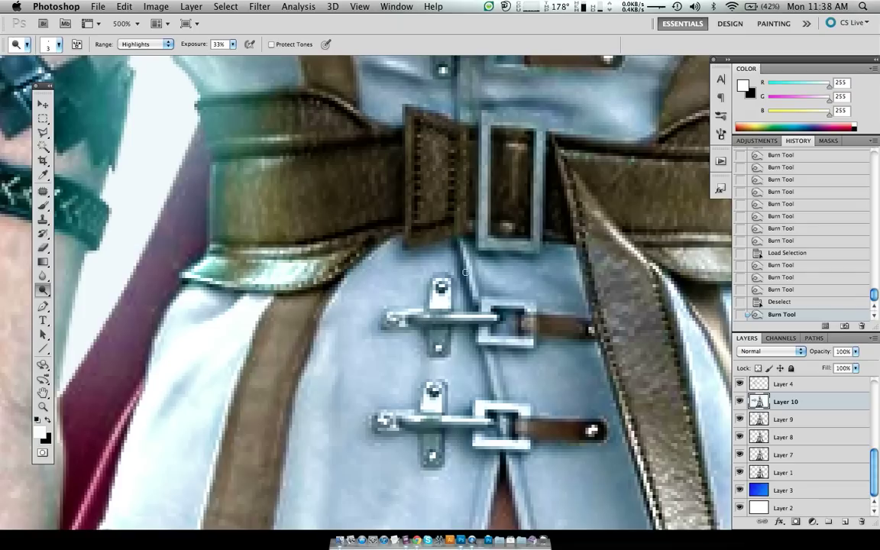
drag(461, 243, 460, 239)
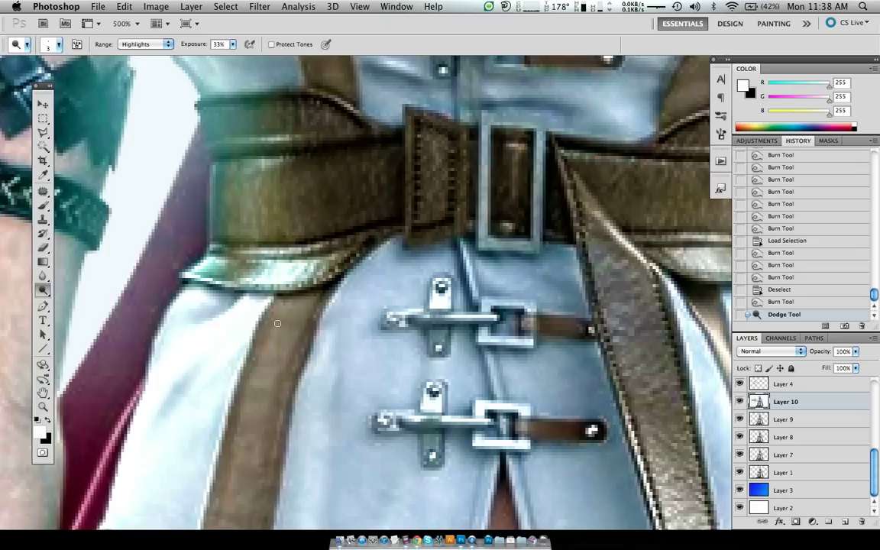
scroll(278, 323, left, 3)
Step: Return to Burn and darken the shiny belt fold and its edge on the left
key(shift+o)
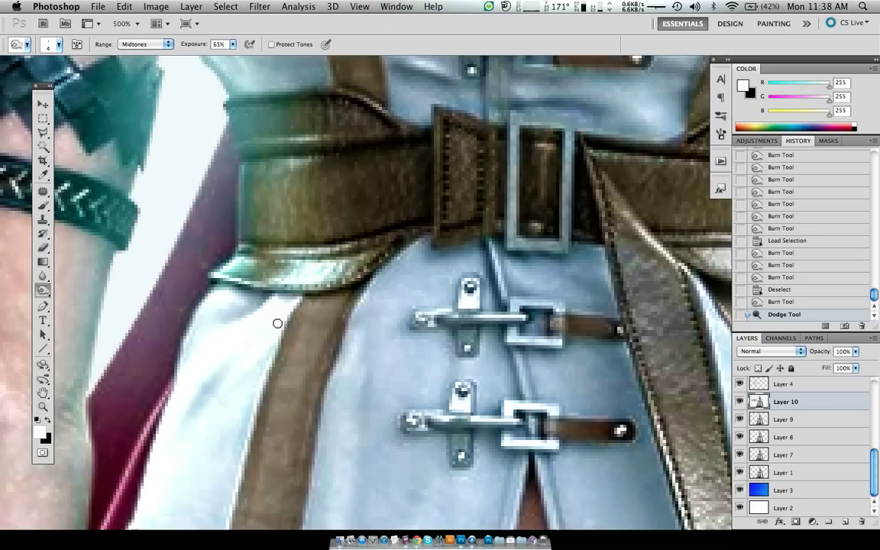
mouse_move(369, 279)
mouse_down()
mouse_move(307, 294)
mouse_move(305, 310)
mouse_up()
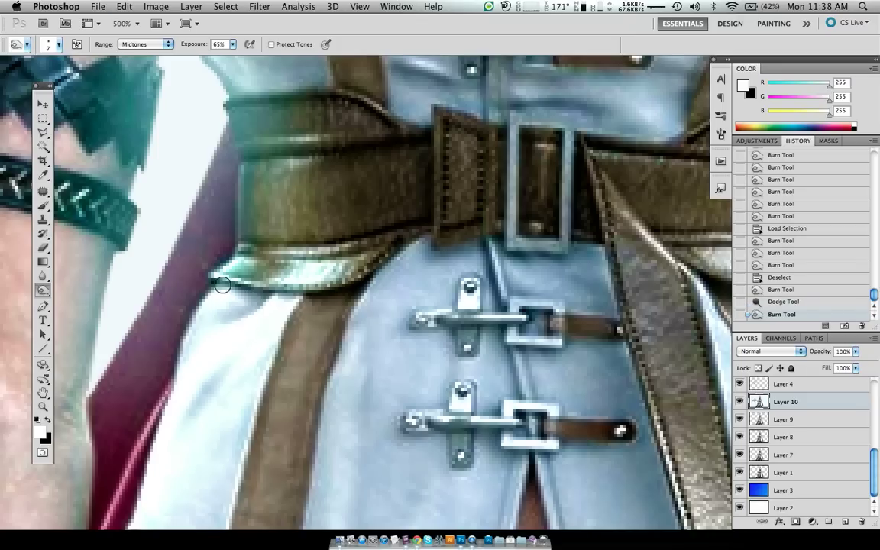
mouse_move(205, 258)
mouse_down()
mouse_move(240, 272)
mouse_move(205, 287)
mouse_up()
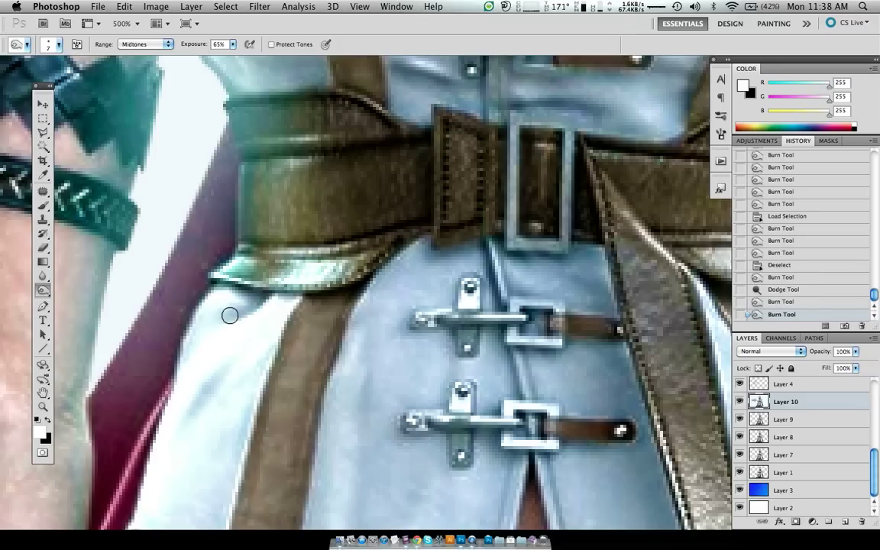
scroll(156, 316, down, 5)
scroll(157, 316, left, 3)
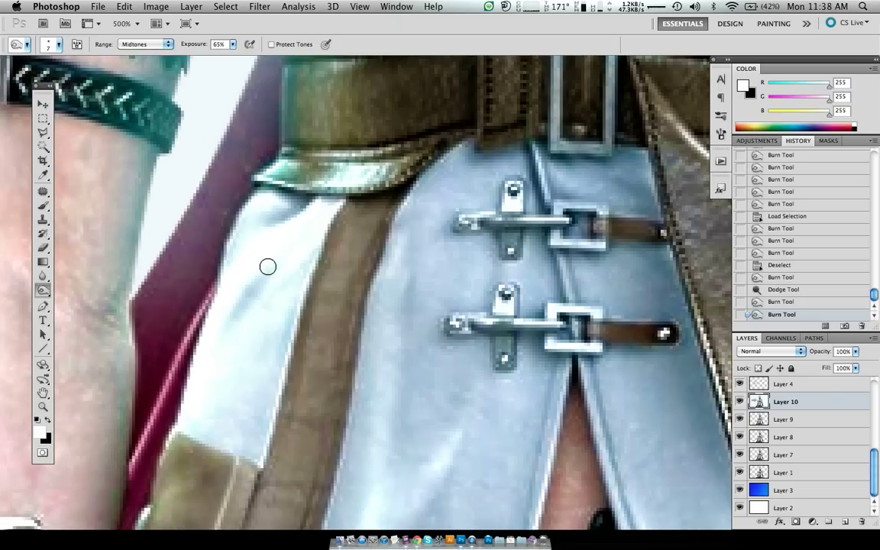
Step: Burn a shadow streak on the white fold and diagonal crease shadows on the blue fabric
drag(229, 316, 277, 257)
scroll(255, 307, right, 2)
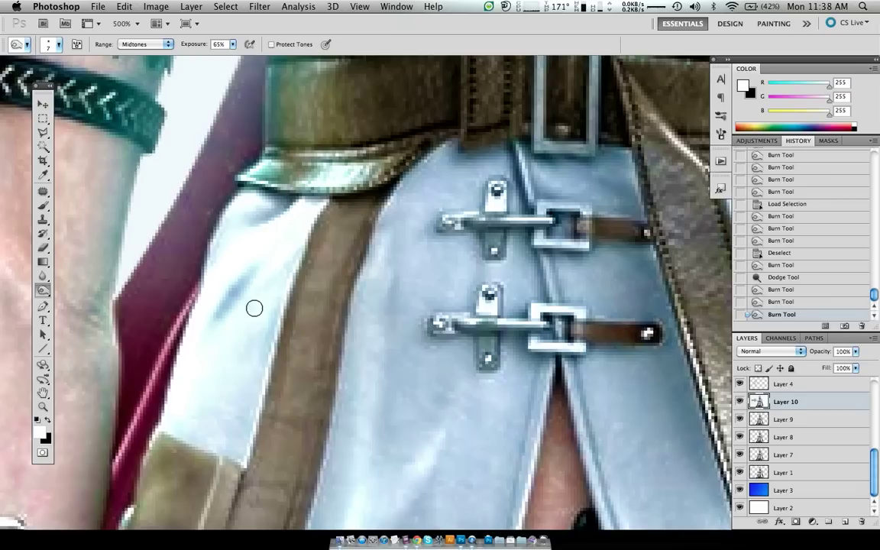
drag(396, 279, 379, 418)
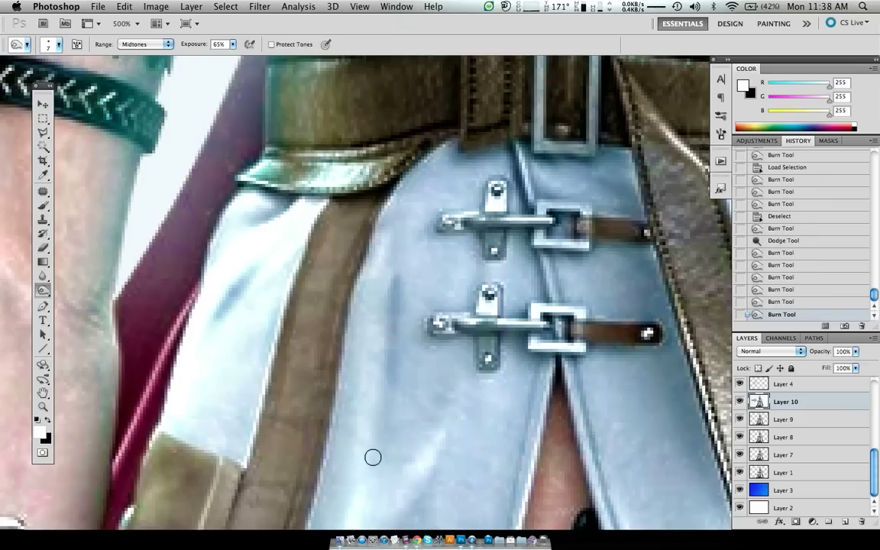
scroll(370, 463, down, 1)
scroll(368, 468, down, 5)
scroll(369, 468, left, 2)
scroll(368, 470, down, 4)
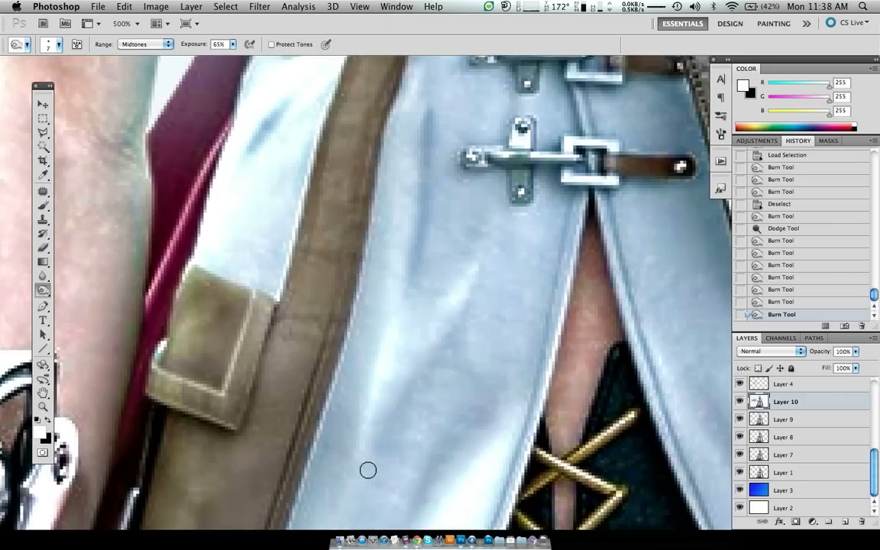
scroll(367, 470, down, 3)
scroll(367, 470, left, 1)
mouse_move(389, 396)
mouse_down()
mouse_move(474, 268)
mouse_move(491, 224)
mouse_move(451, 307)
mouse_up()
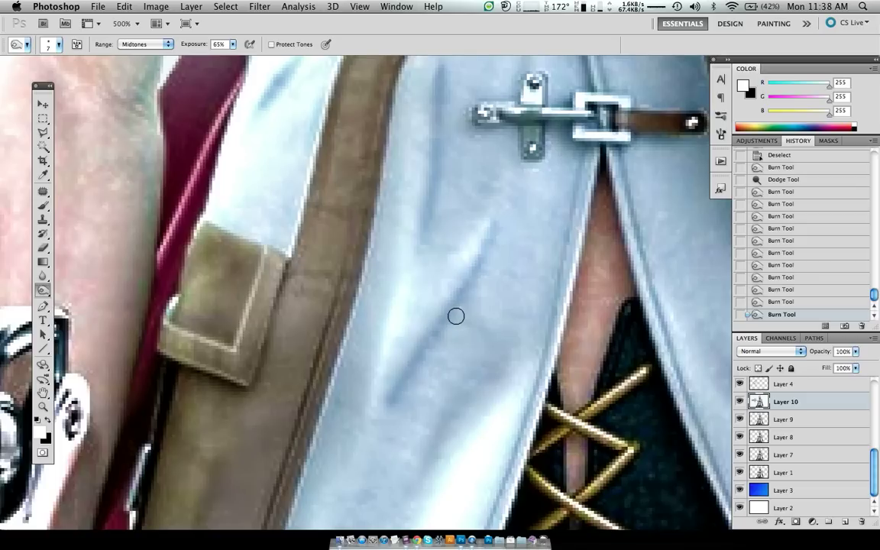
Step: Enlarge the brush to 30 and burn a broad soft shadow along the fabric fold
key(bracketright)
key(bracketright)
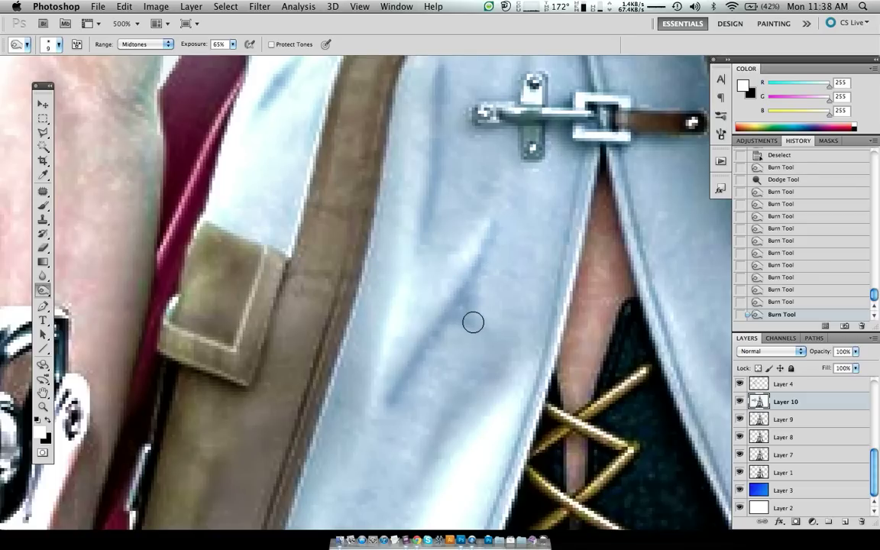
click(463, 300)
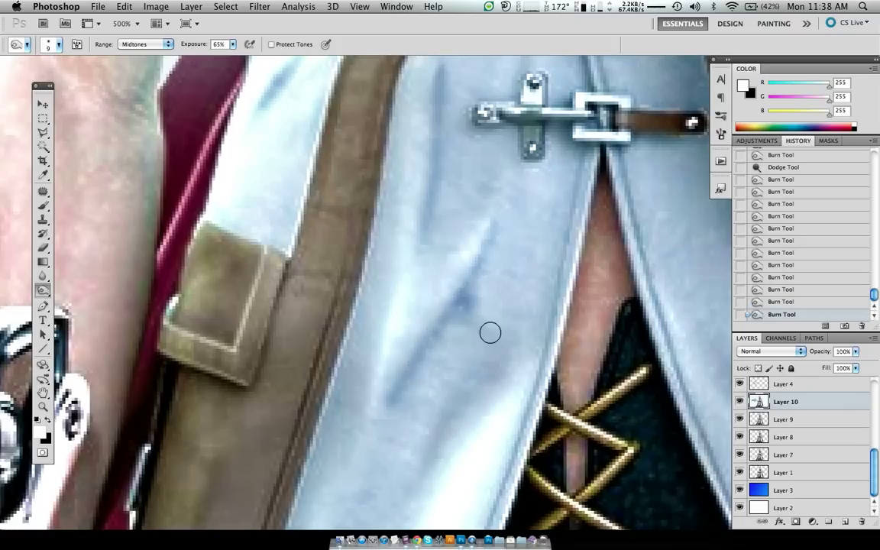
key(ctrl+z)
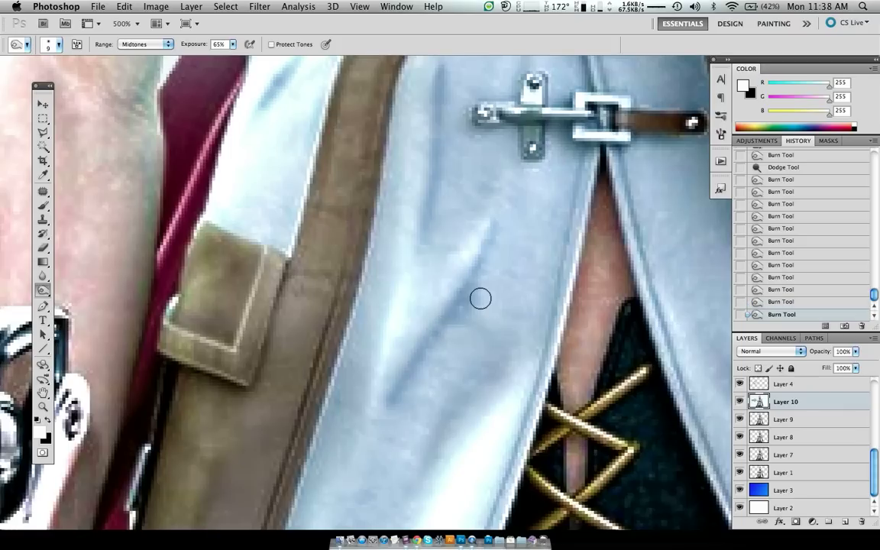
mouse_move(481, 298)
mouse_down()
mouse_move(479, 314)
mouse_move(514, 340)
mouse_move(416, 488)
mouse_up()
key(ctrl+z)
key(bracketright)
key(bracketright)
key(bracketright)
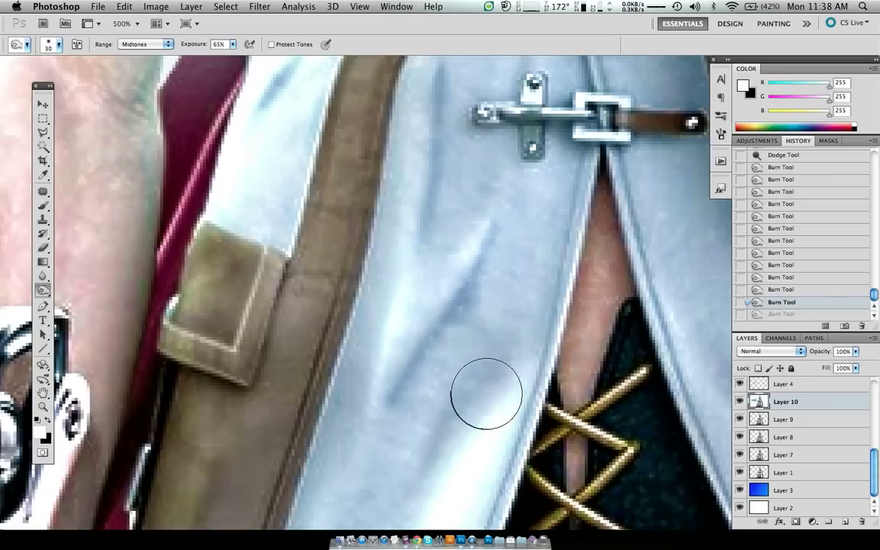
drag(502, 346, 386, 416)
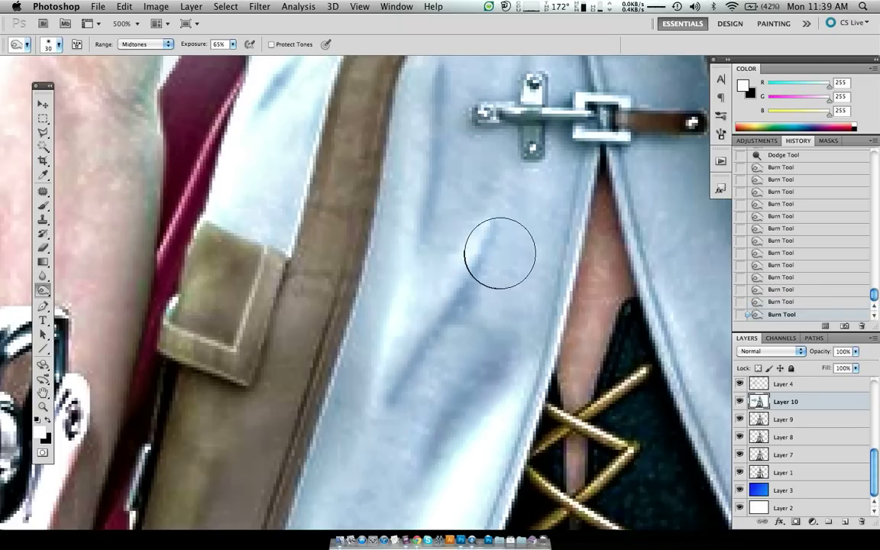
Step: Set the brush to 15 and darken the coat edge beside the strap near the lacing
scroll(471, 252, up, 5)
scroll(471, 252, right, 3)
scroll(471, 252, down, 3)
scroll(472, 253, down, 3)
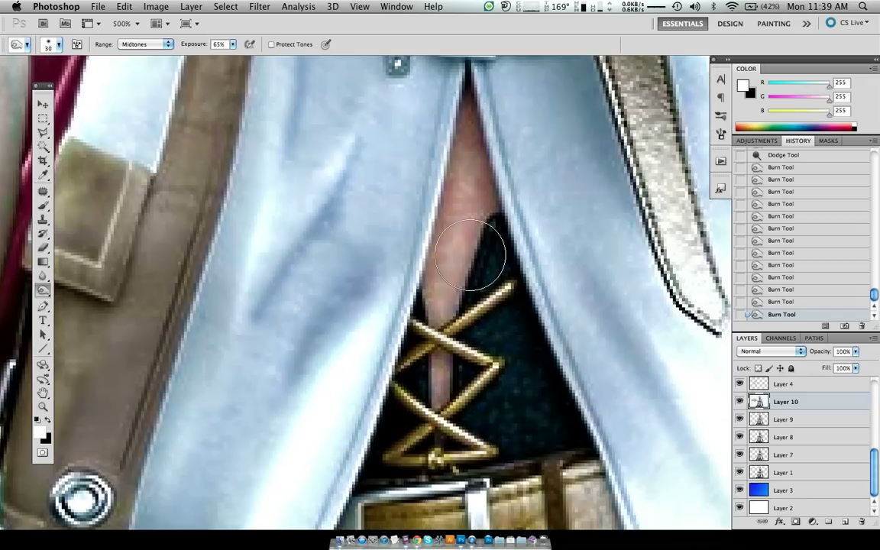
key(bracketleft)
key(bracketleft)
scroll(467, 251, right, 3)
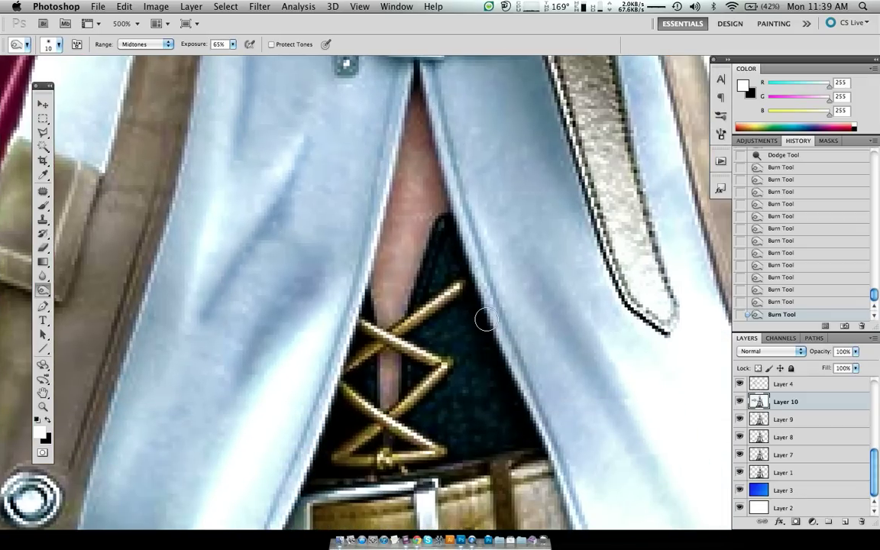
key(bracketright)
drag(513, 256, 611, 425)
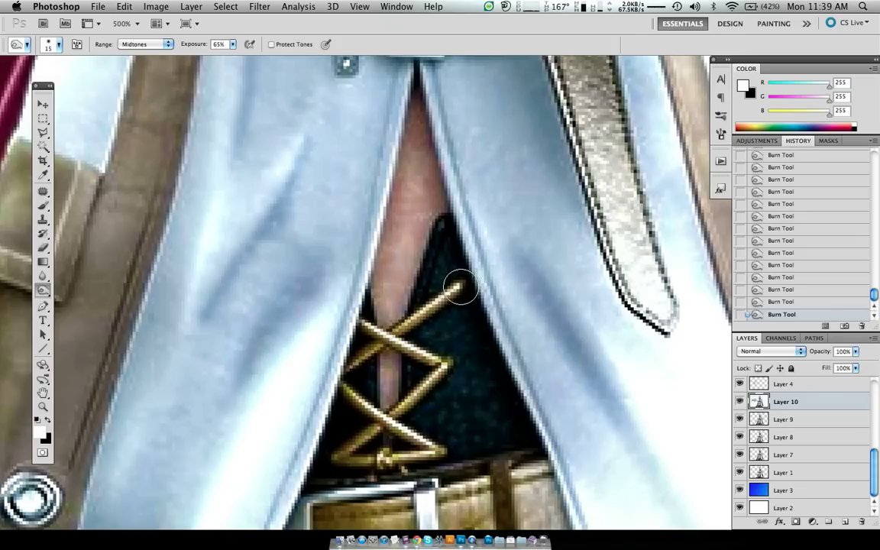
Step: Pan around the vest folds and down toward the lacing and belt
scroll(460, 288, up, 1)
scroll(461, 288, up, 2)
scroll(455, 275, up, 2)
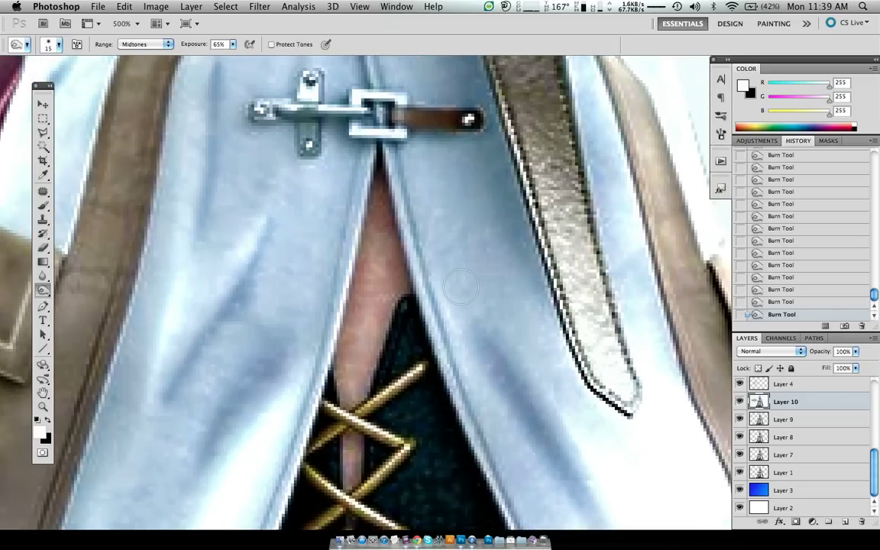
scroll(450, 267, up, 2)
scroll(408, 236, up, 5)
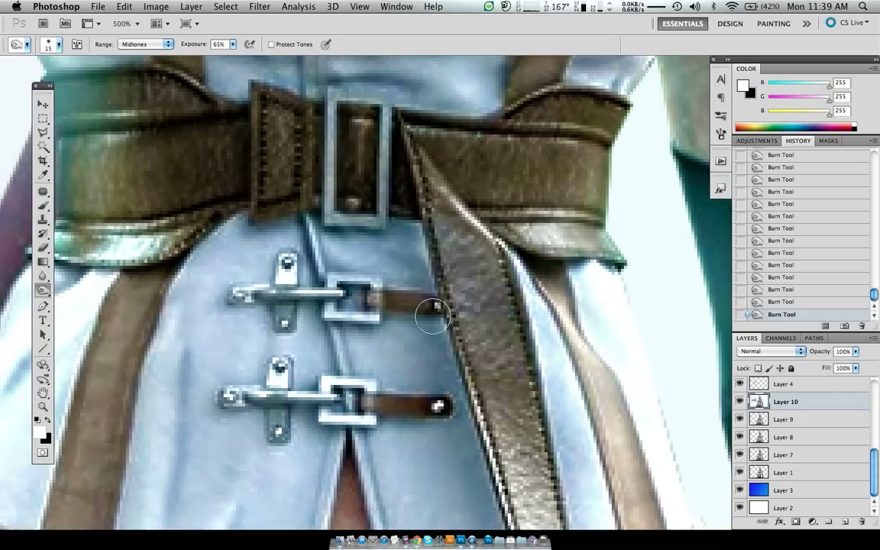
scroll(447, 382, down, 1)
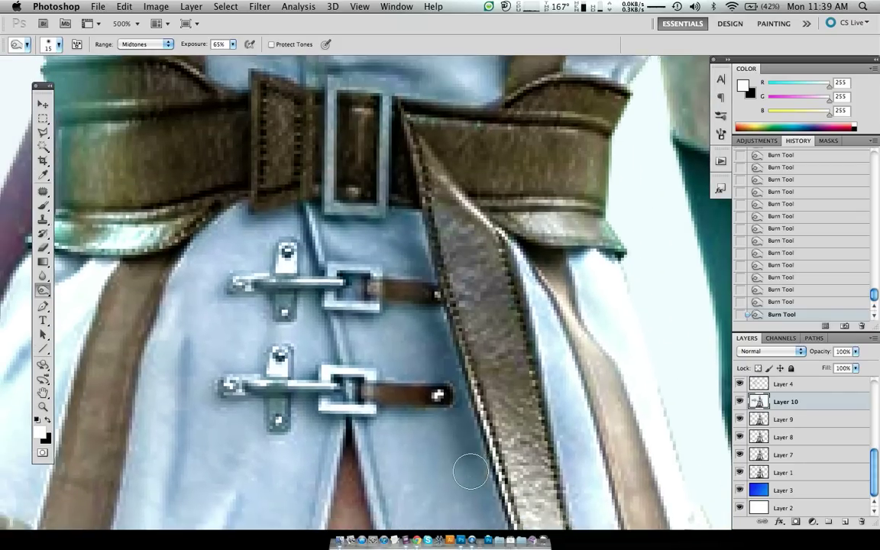
scroll(447, 367, down, 6)
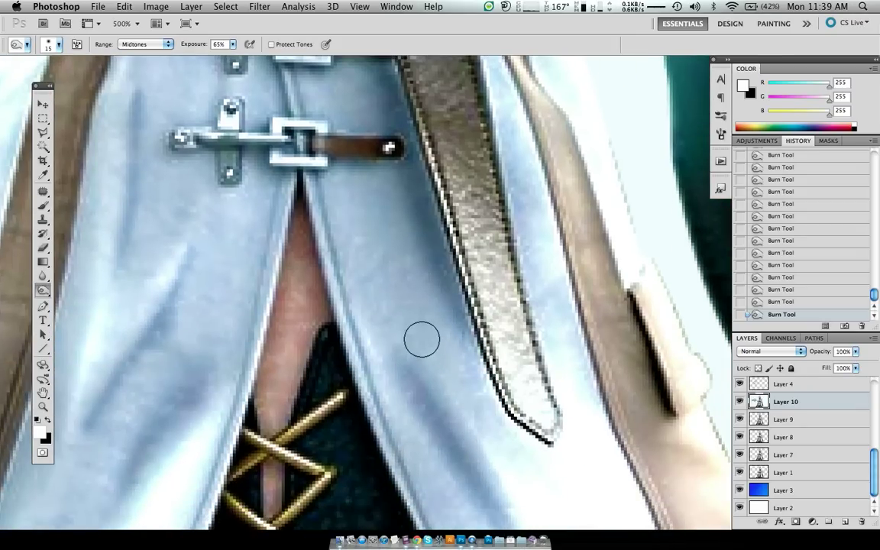
scroll(422, 339, up, 2)
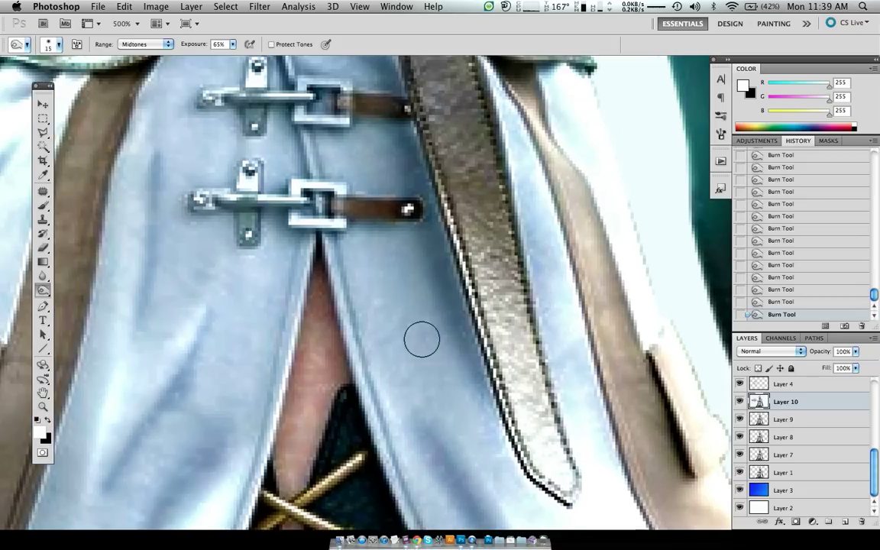
scroll(421, 339, up, 3)
scroll(421, 339, down, 3)
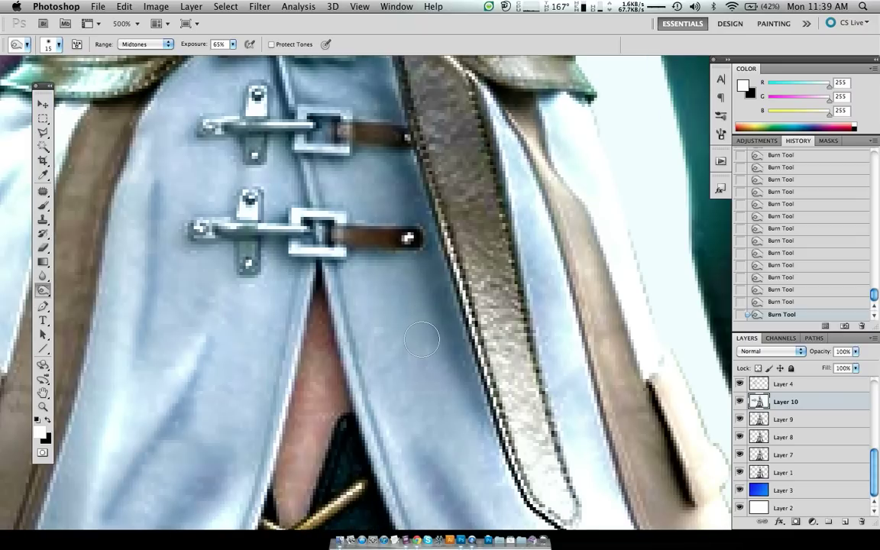
scroll(421, 340, left, 3)
scroll(422, 339, left, 4)
scroll(422, 339, up, 1)
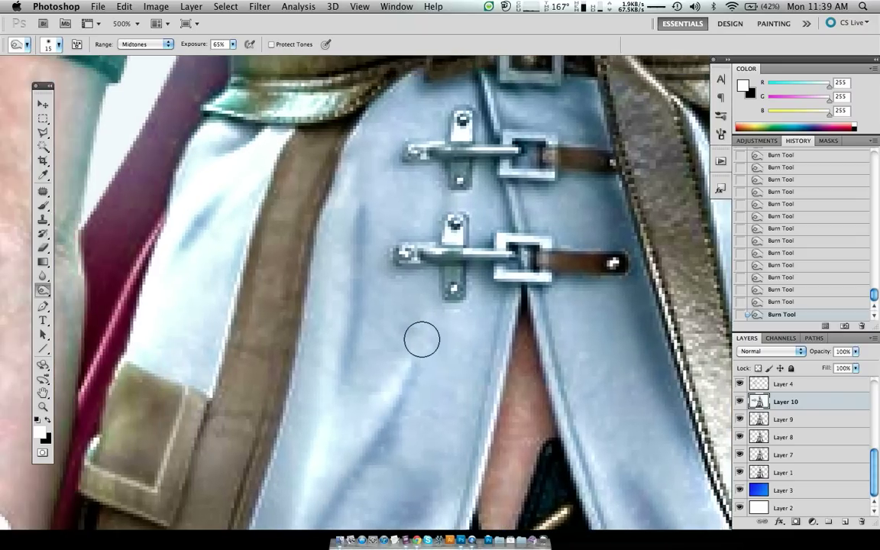
scroll(422, 340, down, 5)
scroll(422, 339, left, 2)
scroll(422, 339, down, 1)
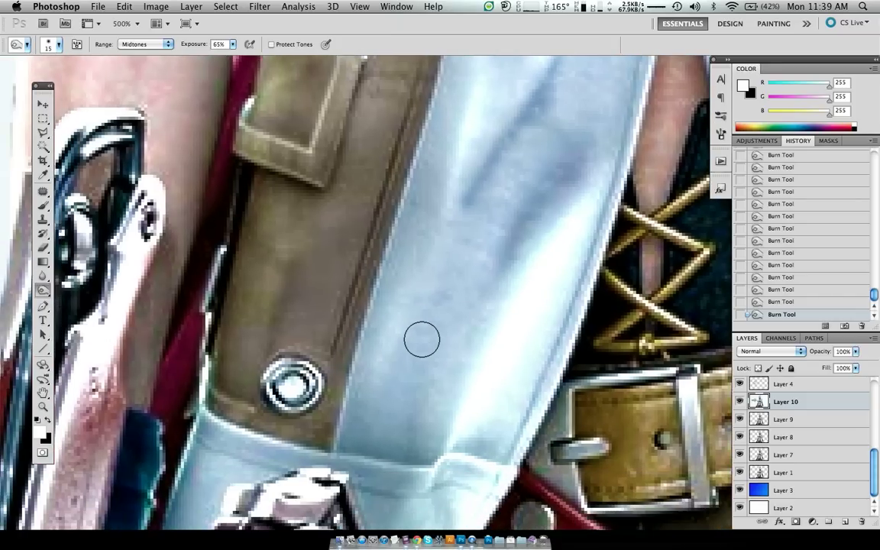
scroll(422, 339, right, 3)
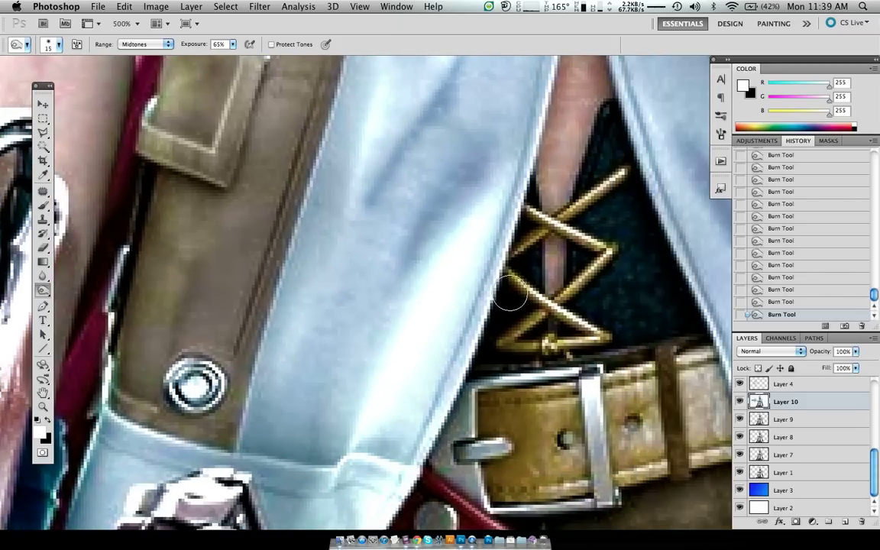
Step: Burn the skin strip behind the gold lacing with a 7 px brush, comparing via undo/redo
key(bracketleft)
key(bracketleft)
key(bracketleft)
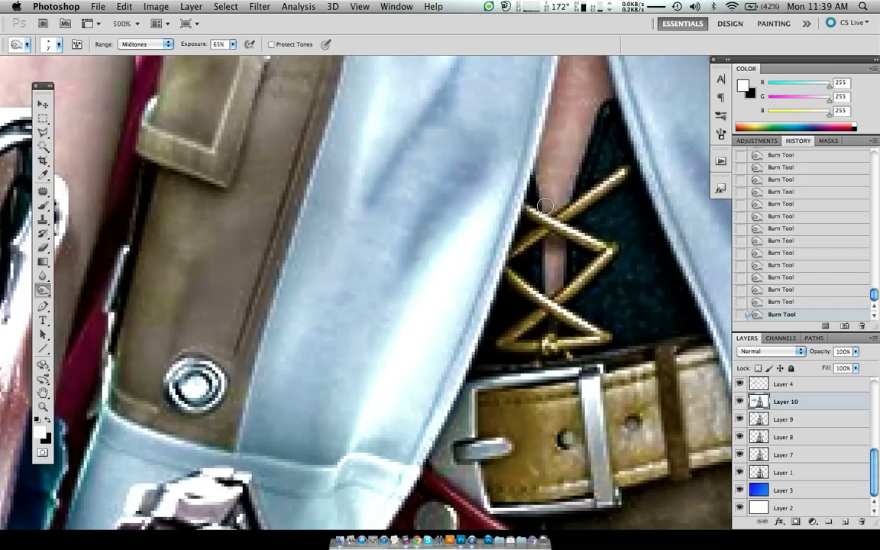
scroll(467, 276, down, 1)
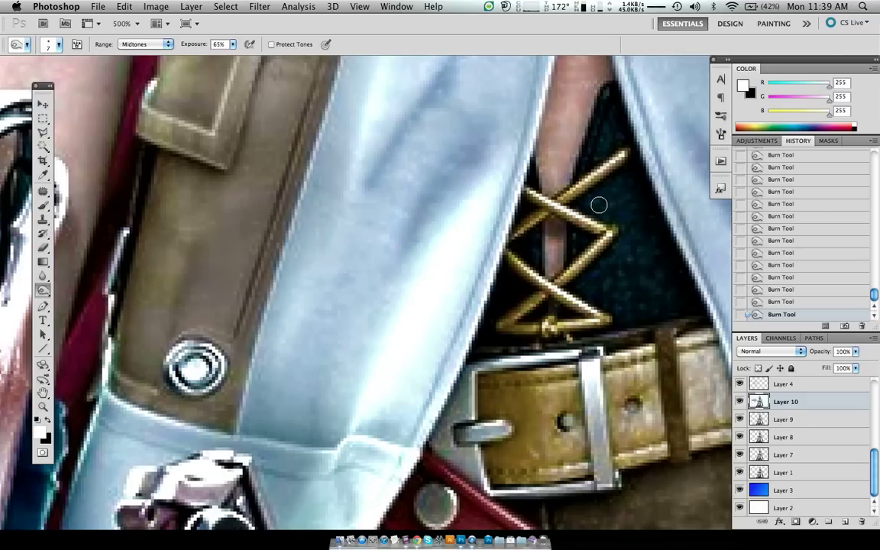
key(super+alt+z)
key(super+alt+z)
key(super+shift+z)
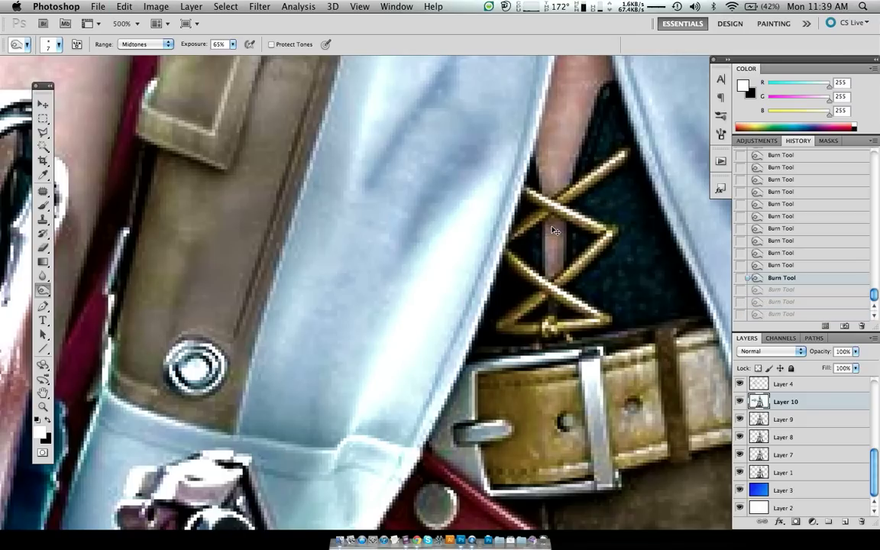
key(super+shift+z)
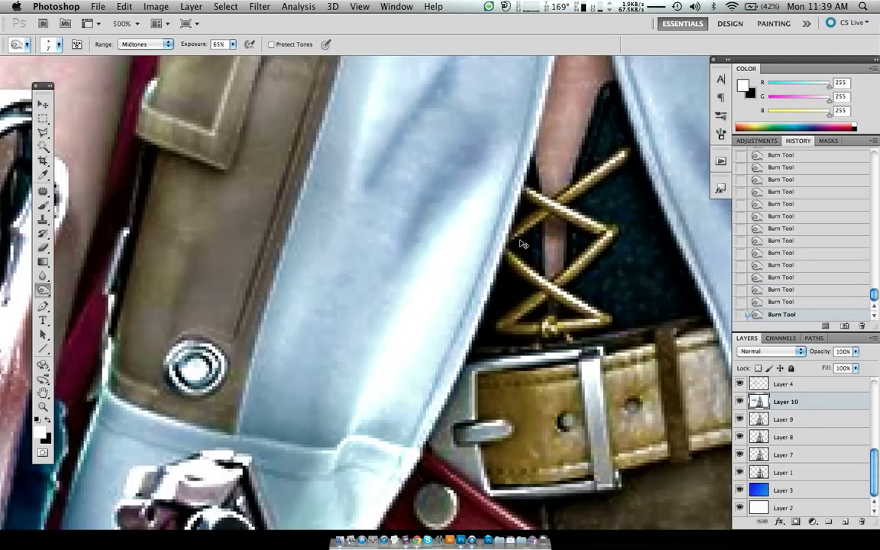
key(super+alt+z)
key(bracketright)
key(bracketright)
key(bracketright)
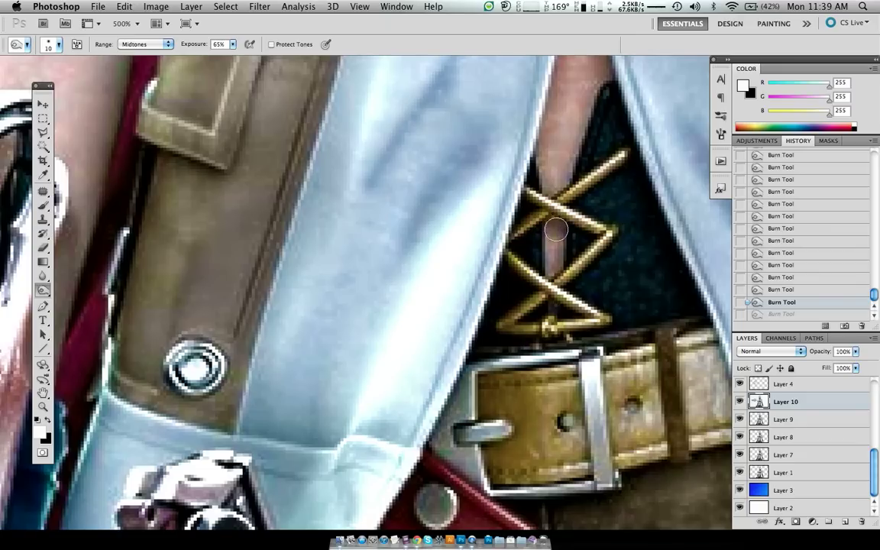
key(super+shift+z)
key(bracketleft)
key(bracketleft)
key(bracketleft)
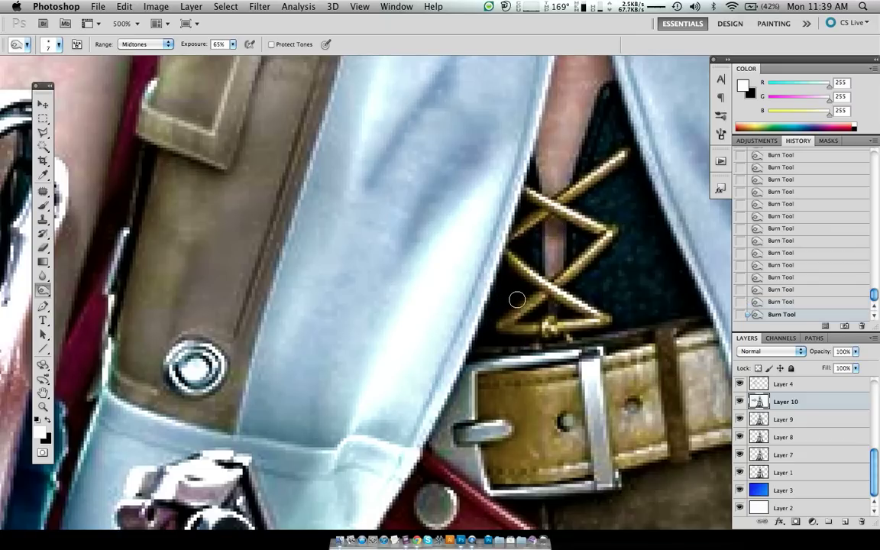
scroll(557, 305, down, 2)
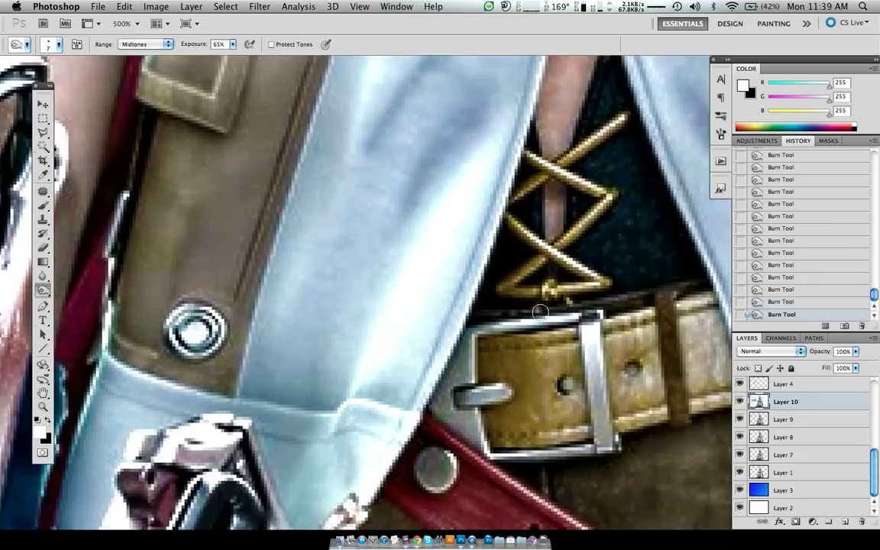
scroll(535, 305, down, 2)
Step: Set the Burn brush to 4 px and darken the buckle's top and bottom leather edges
scroll(527, 302, down, 5)
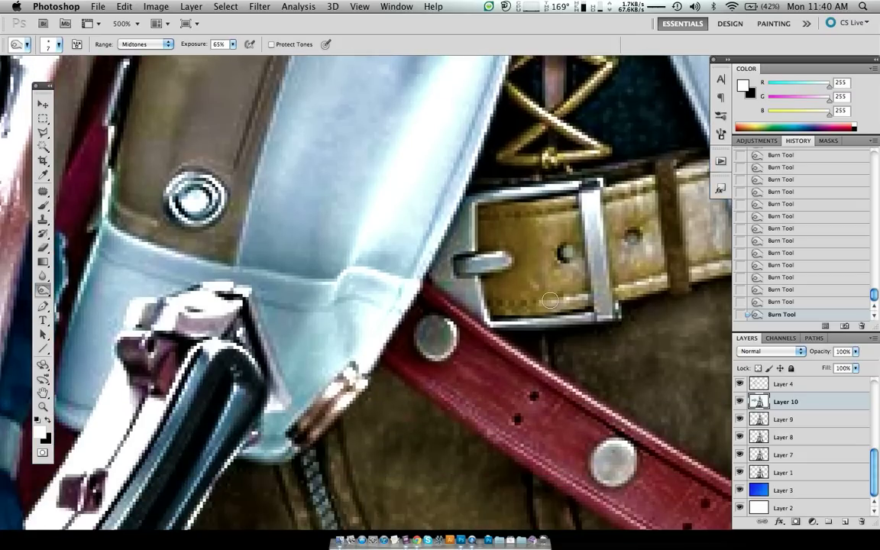
key(bracketleft)
key(bracketleft)
key(bracketleft)
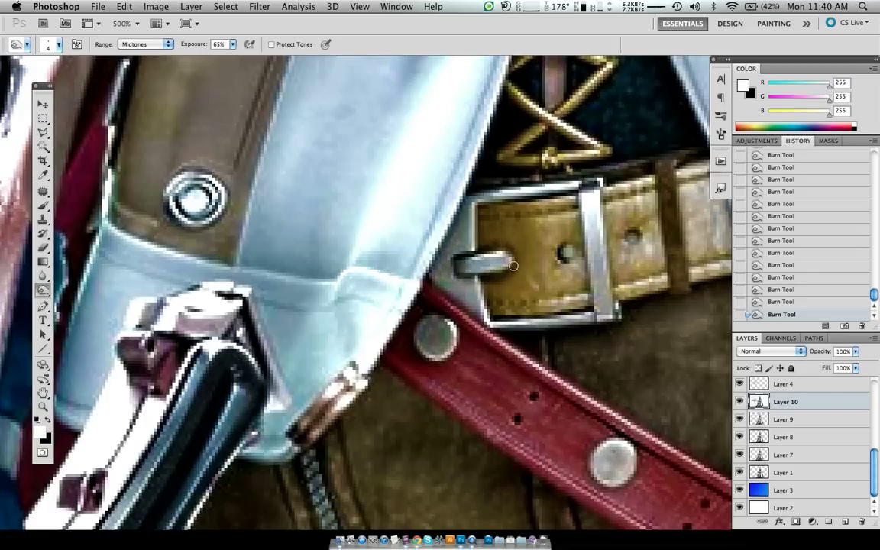
scroll(527, 243, right, 3)
scroll(540, 248, right, 1)
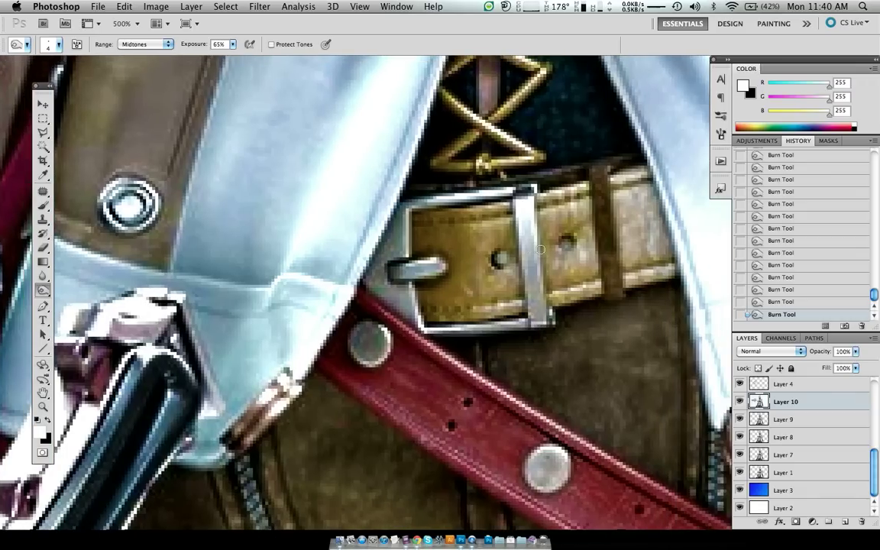
scroll(540, 250, right, 4)
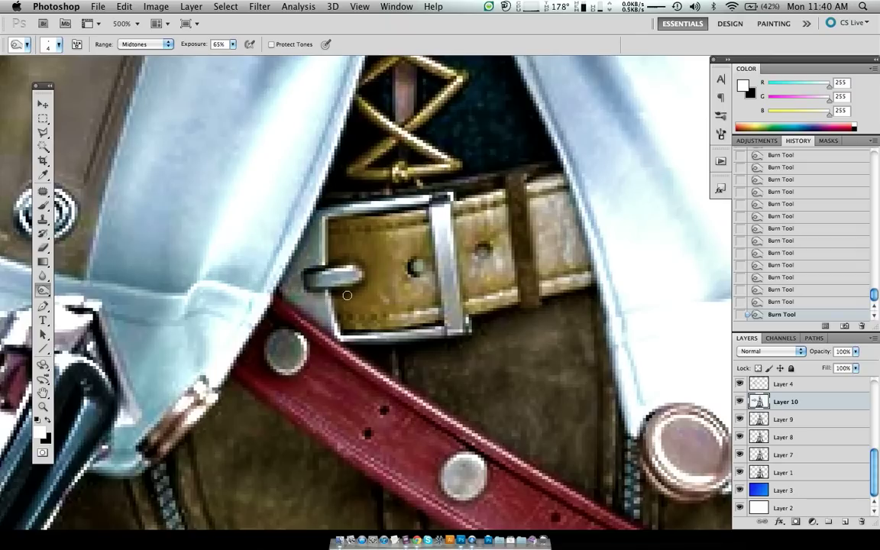
drag(332, 220, 382, 216)
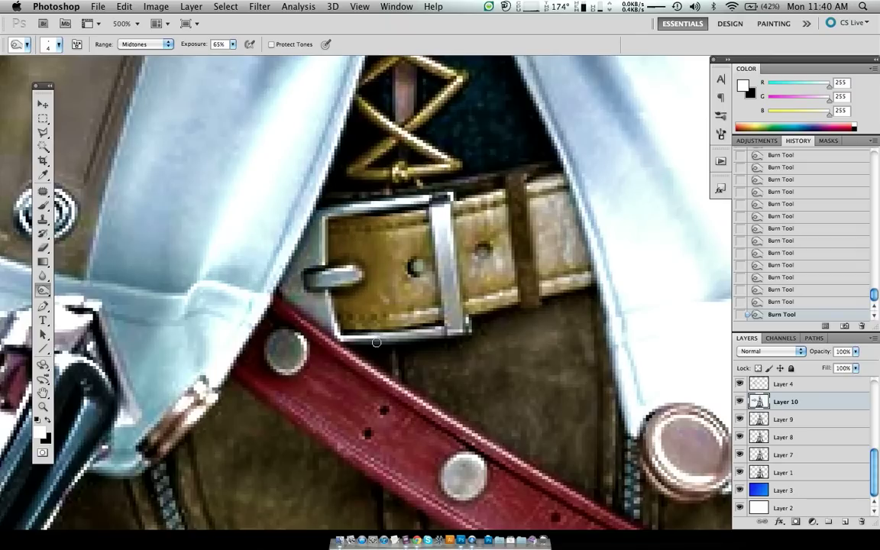
mouse_move(349, 332)
mouse_down()
mouse_move(416, 327)
mouse_move(389, 328)
mouse_up()
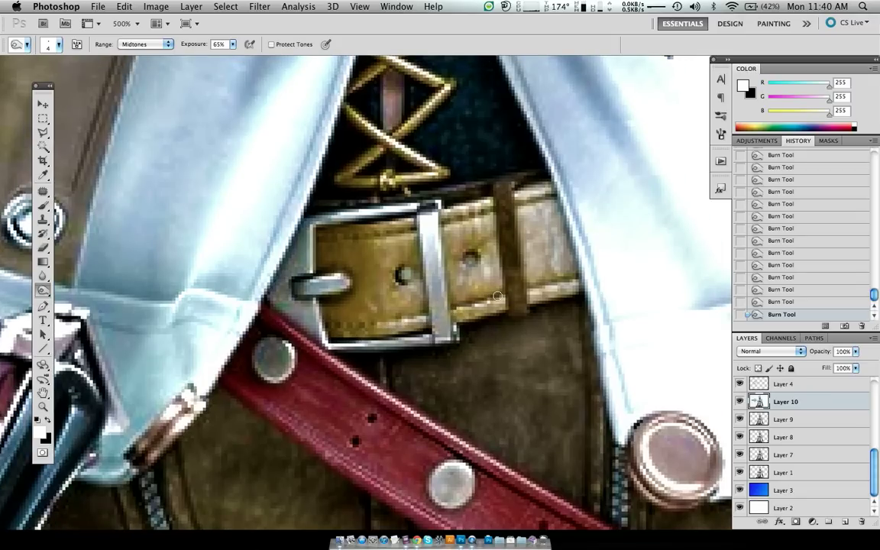
Step: Darken the stitching along the lower belt edge
scroll(500, 294, up, 3)
scroll(499, 293, down, 8)
scroll(497, 296, down, 6)
scroll(498, 295, down, 2)
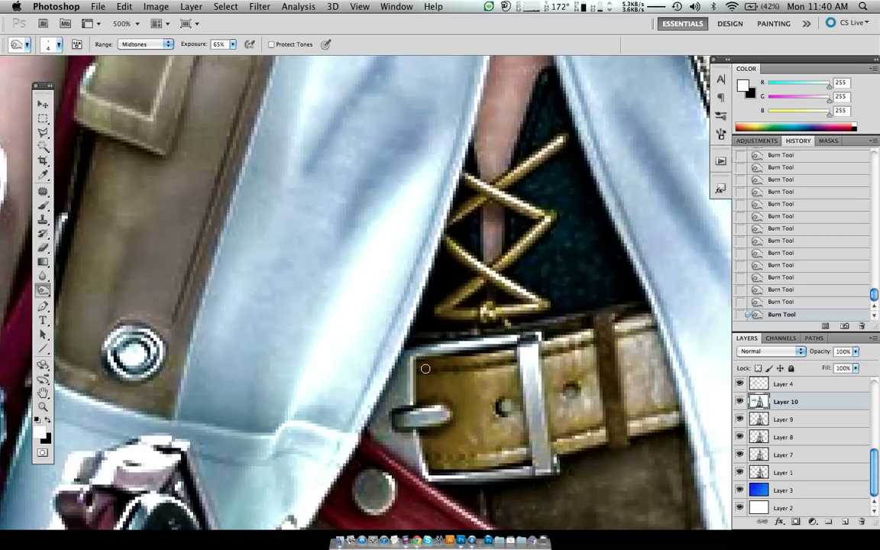
mouse_move(426, 457)
mouse_down()
mouse_move(521, 444)
mouse_move(436, 456)
mouse_up()
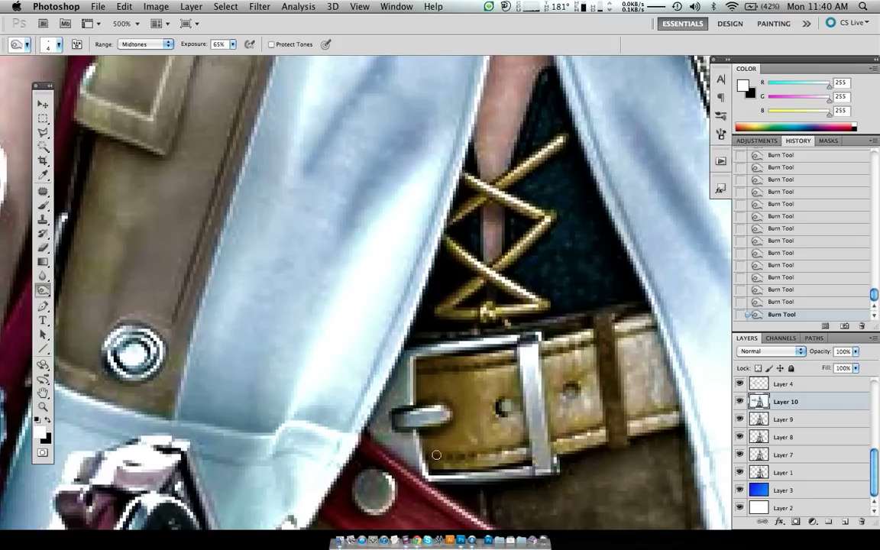
scroll(446, 435, down, 3)
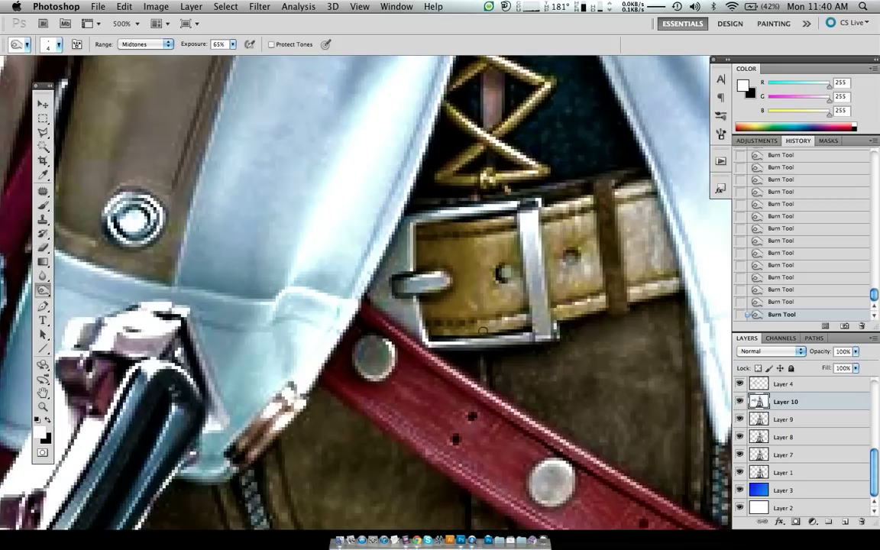
scroll(483, 330, up, 2)
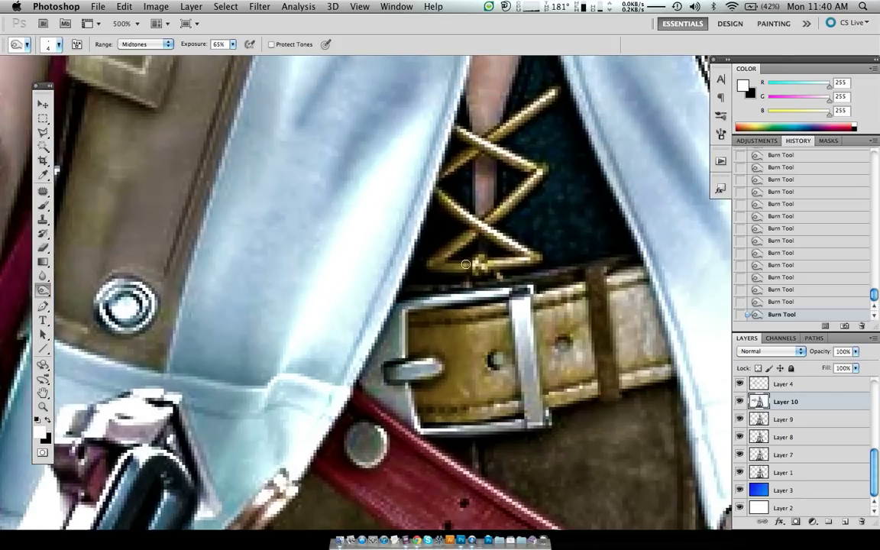
Step: Fit the whole wallpaper on screen after briefly checking it at actual size
key(ctrl+0)
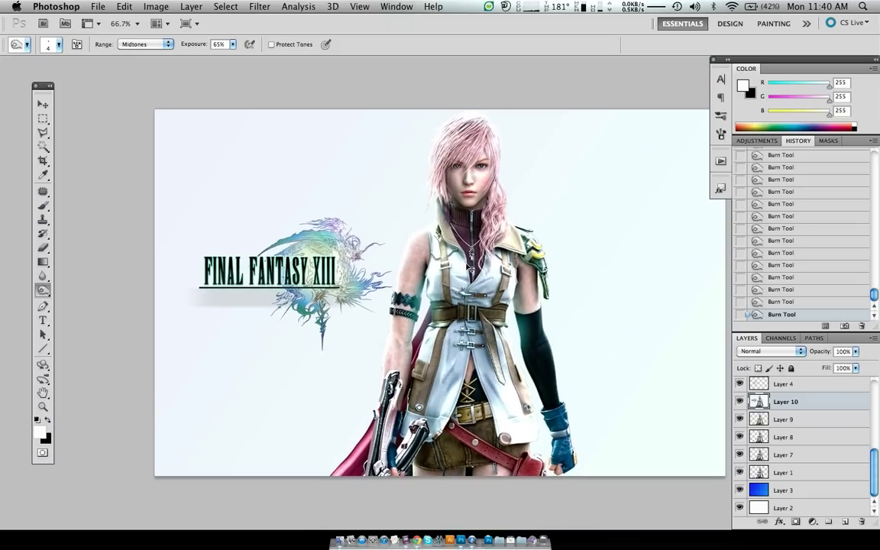
key(ctrl+plus)
key(ctrl+minus)
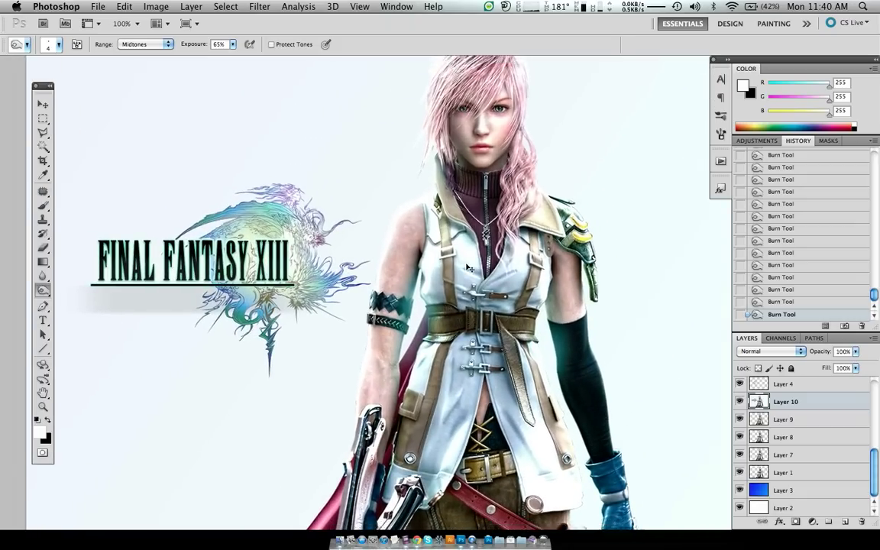
Step: Compare against the Apply Image history state, then restore the last Burn Tool state
scroll(794, 220, up, 5)
scroll(787, 219, down, 3)
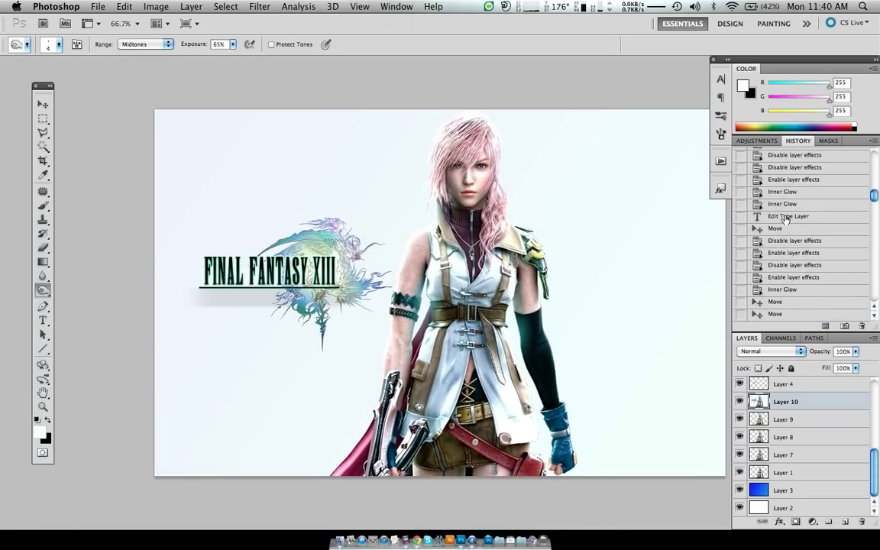
scroll(787, 219, down, 3)
scroll(787, 220, down, 3)
scroll(787, 219, down, 3)
scroll(785, 219, down, 3)
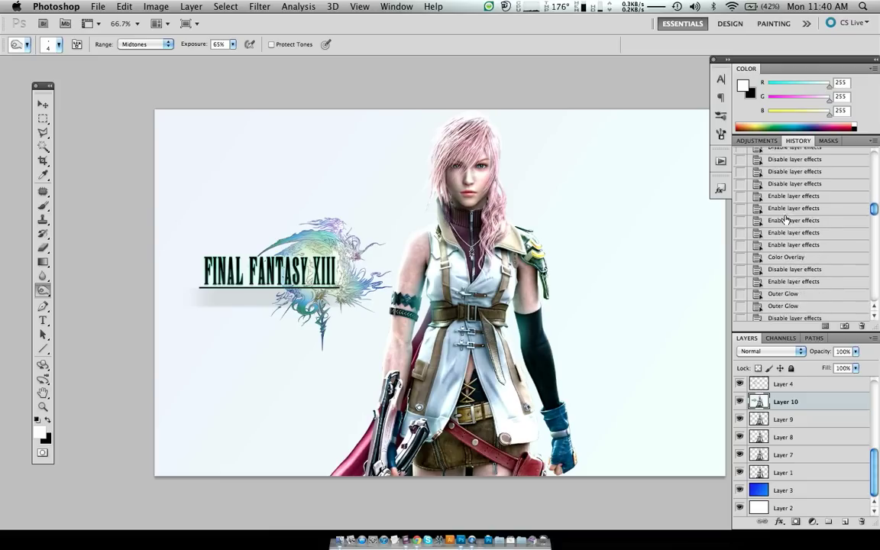
scroll(785, 219, down, 3)
scroll(785, 219, down, 3)
scroll(785, 220, down, 3)
scroll(786, 220, down, 3)
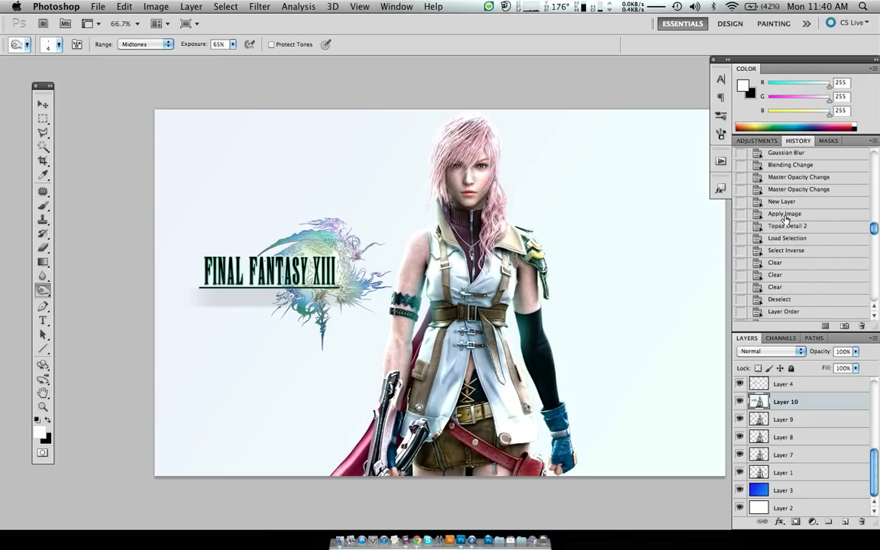
scroll(785, 219, down, 3)
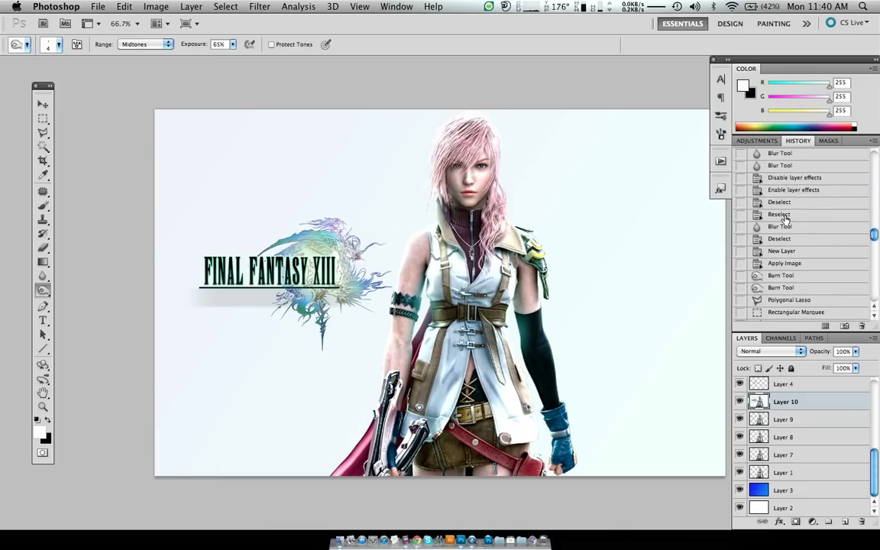
click(779, 265)
scroll(773, 290, down, 5)
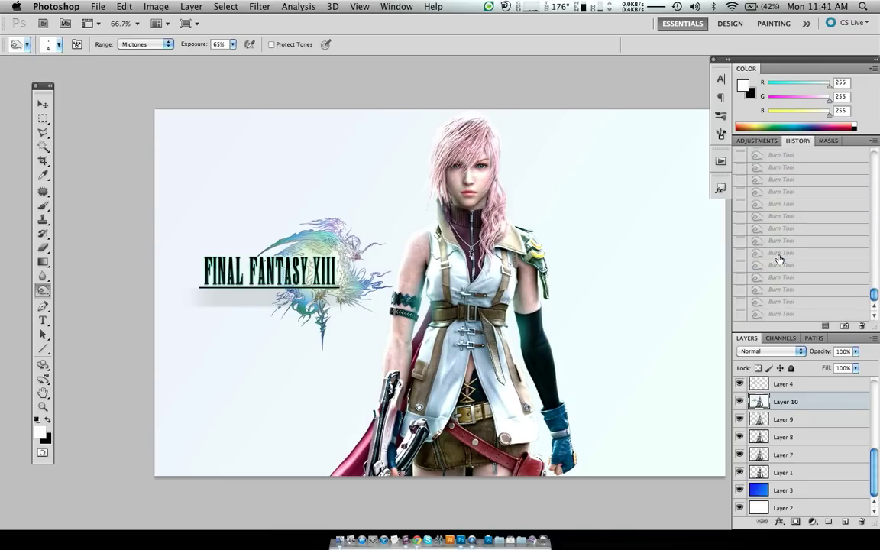
click(774, 314)
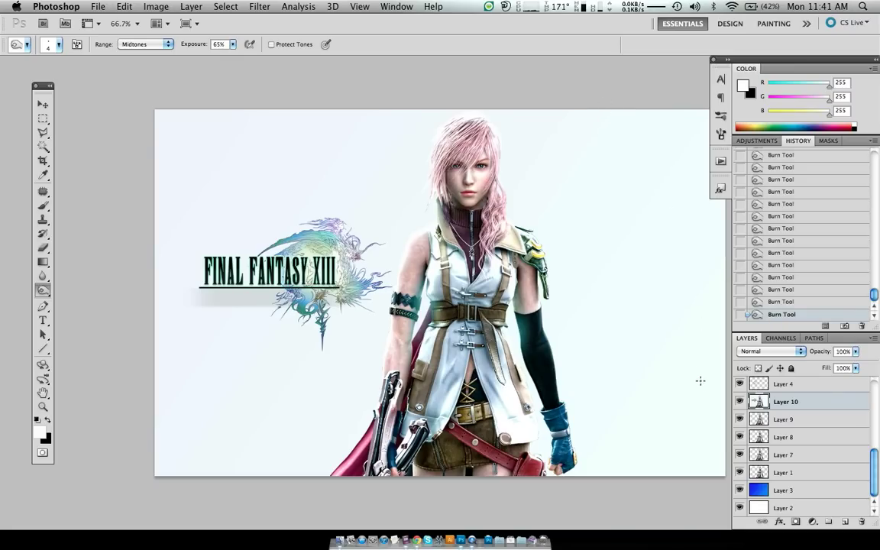
click(740, 402)
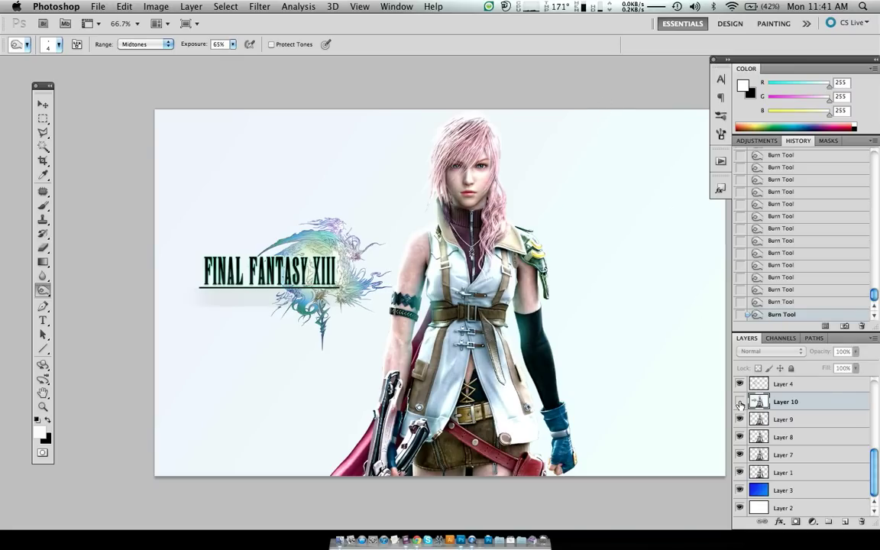
click(739, 402)
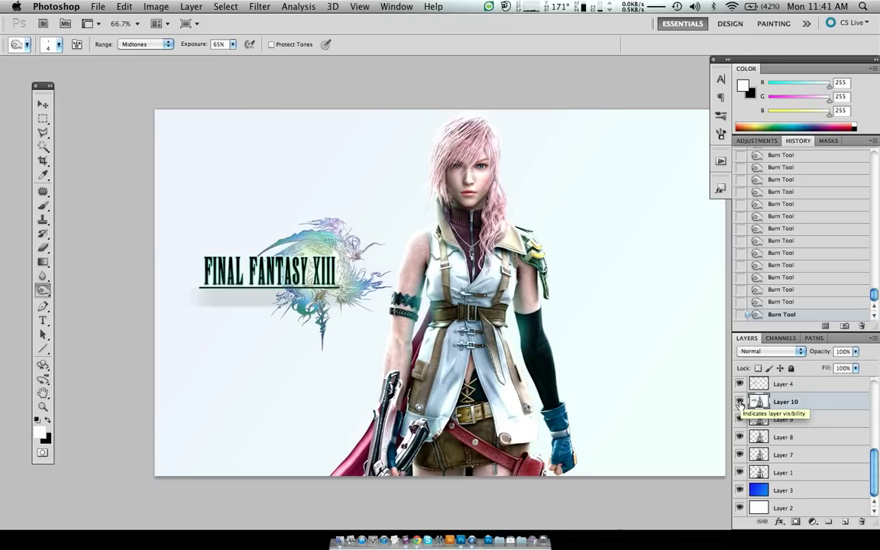